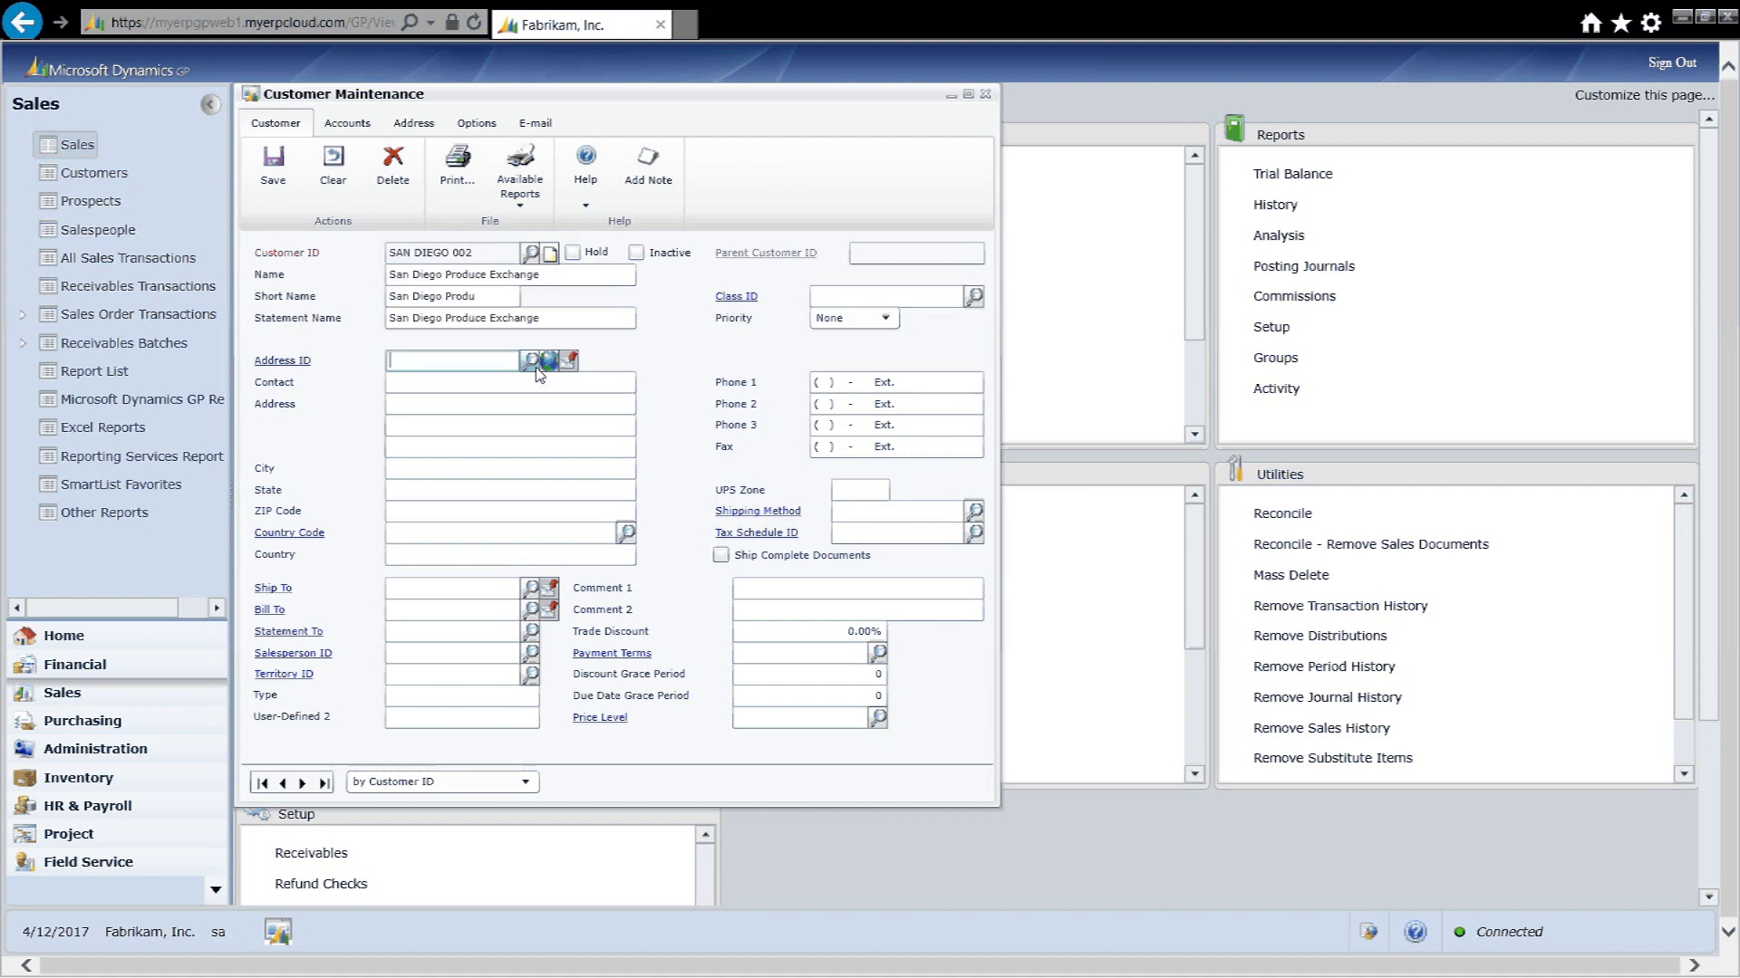
# Set the new customer's address ID to PRIMARY and enter the street number in the address.
pyautogui.write('PRIMARY')
pyautogui.press('Tab')
pyautogui.press('Tab')
pyautogui.write('31')
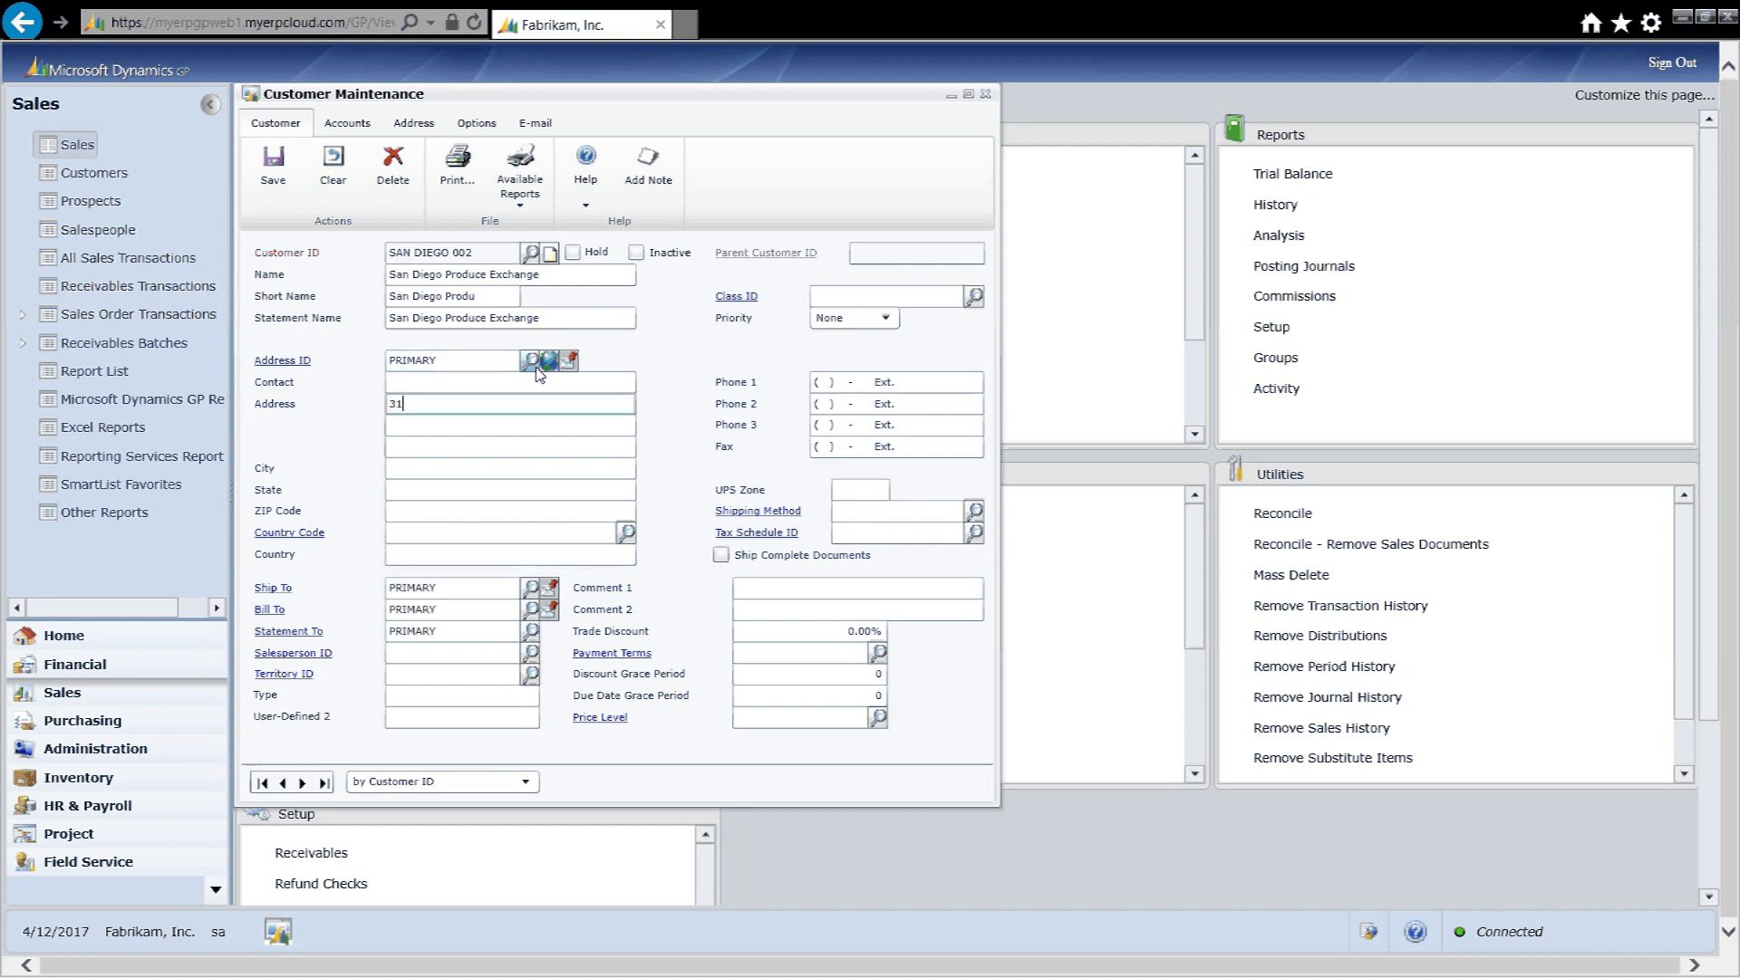
pyautogui.write('00')
# Assign the customer class USA-ILMO-T1 to the San Diego Produce Exchange record.
pyautogui.click(824, 296)
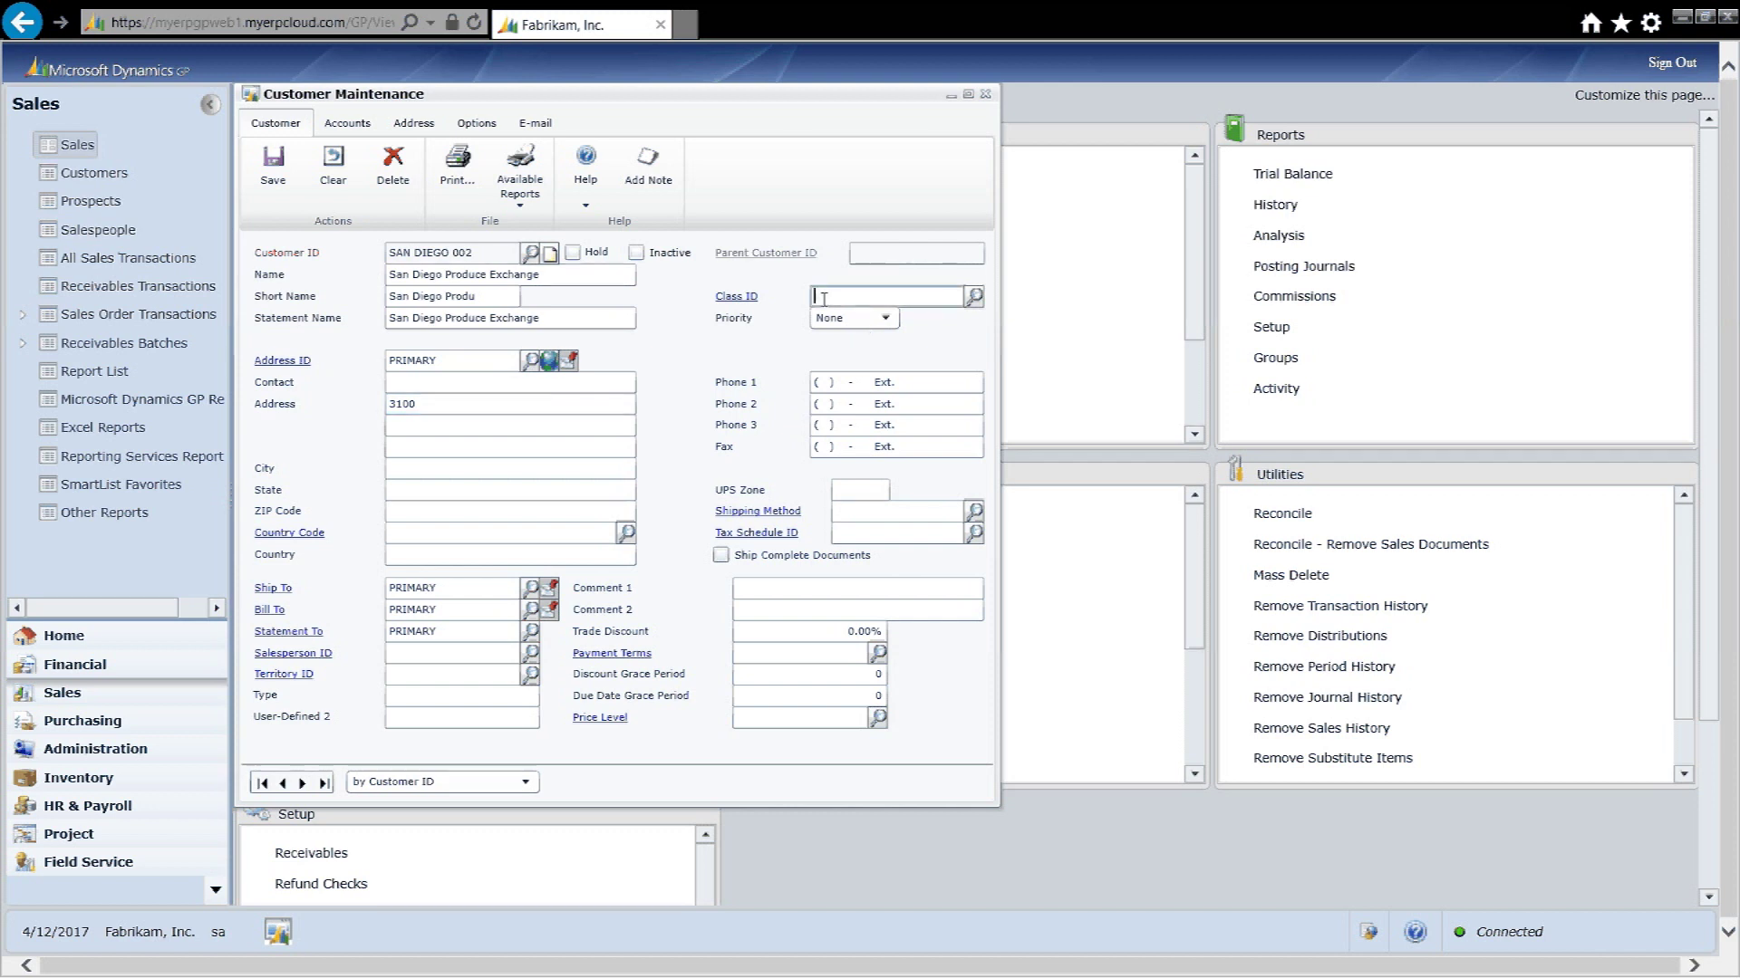
pyautogui.click(974, 297)
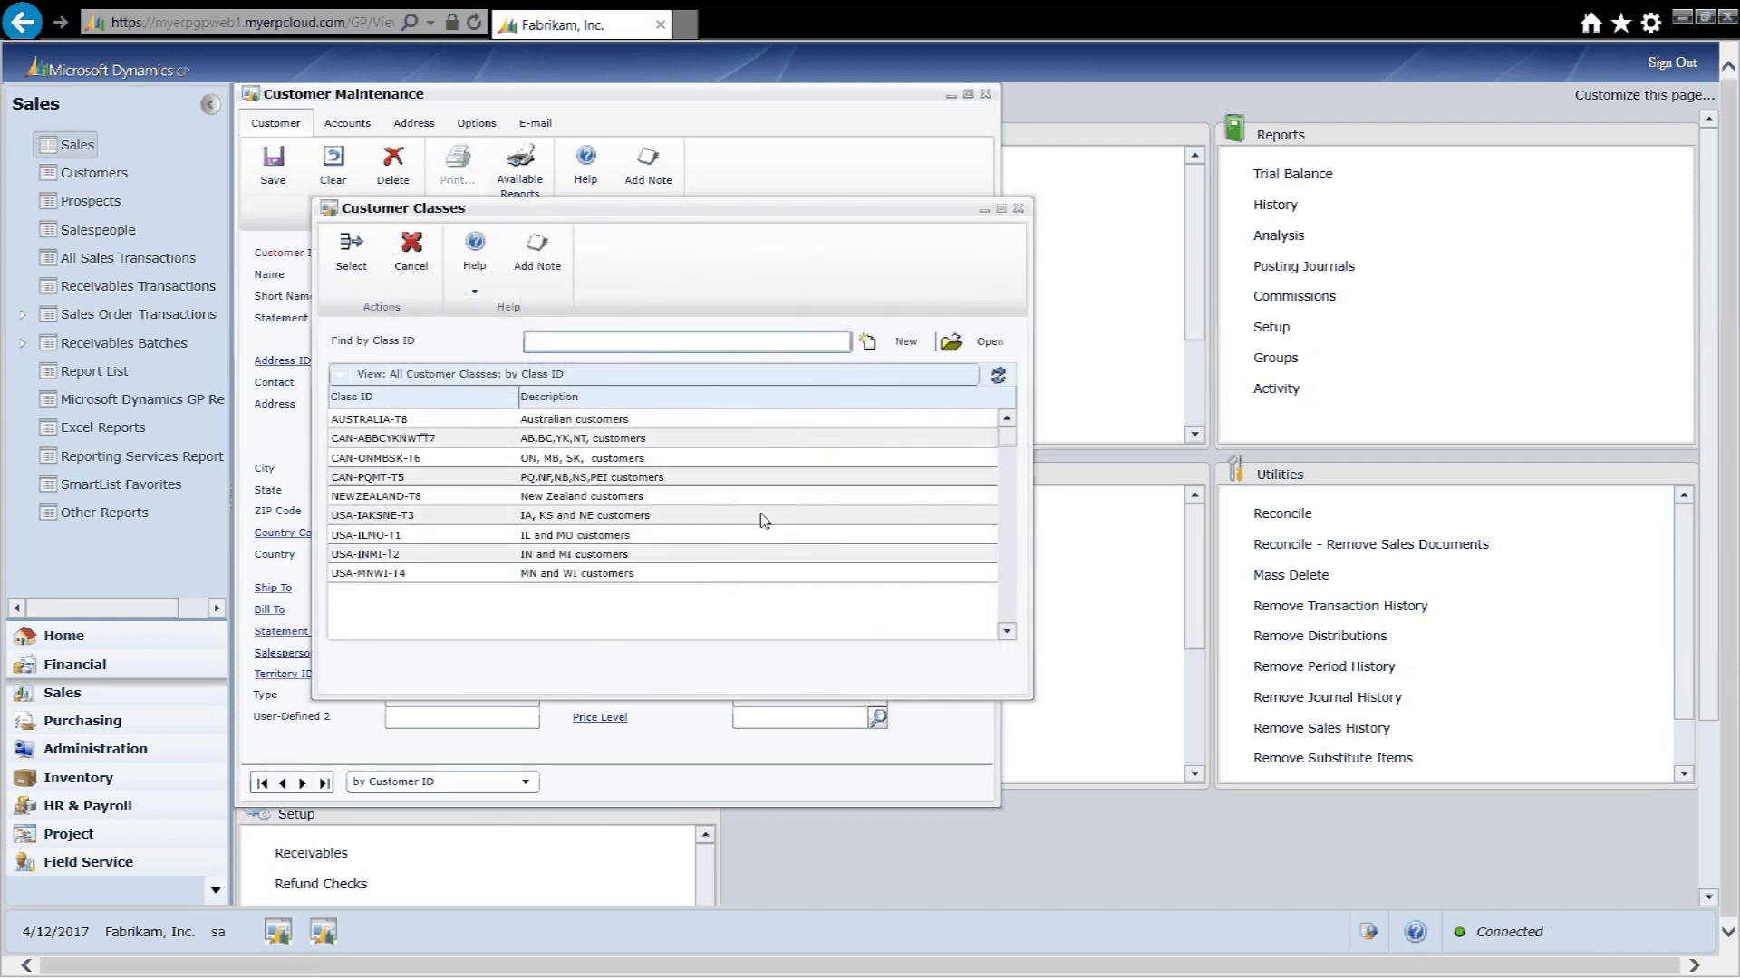
pyautogui.click(631, 536)
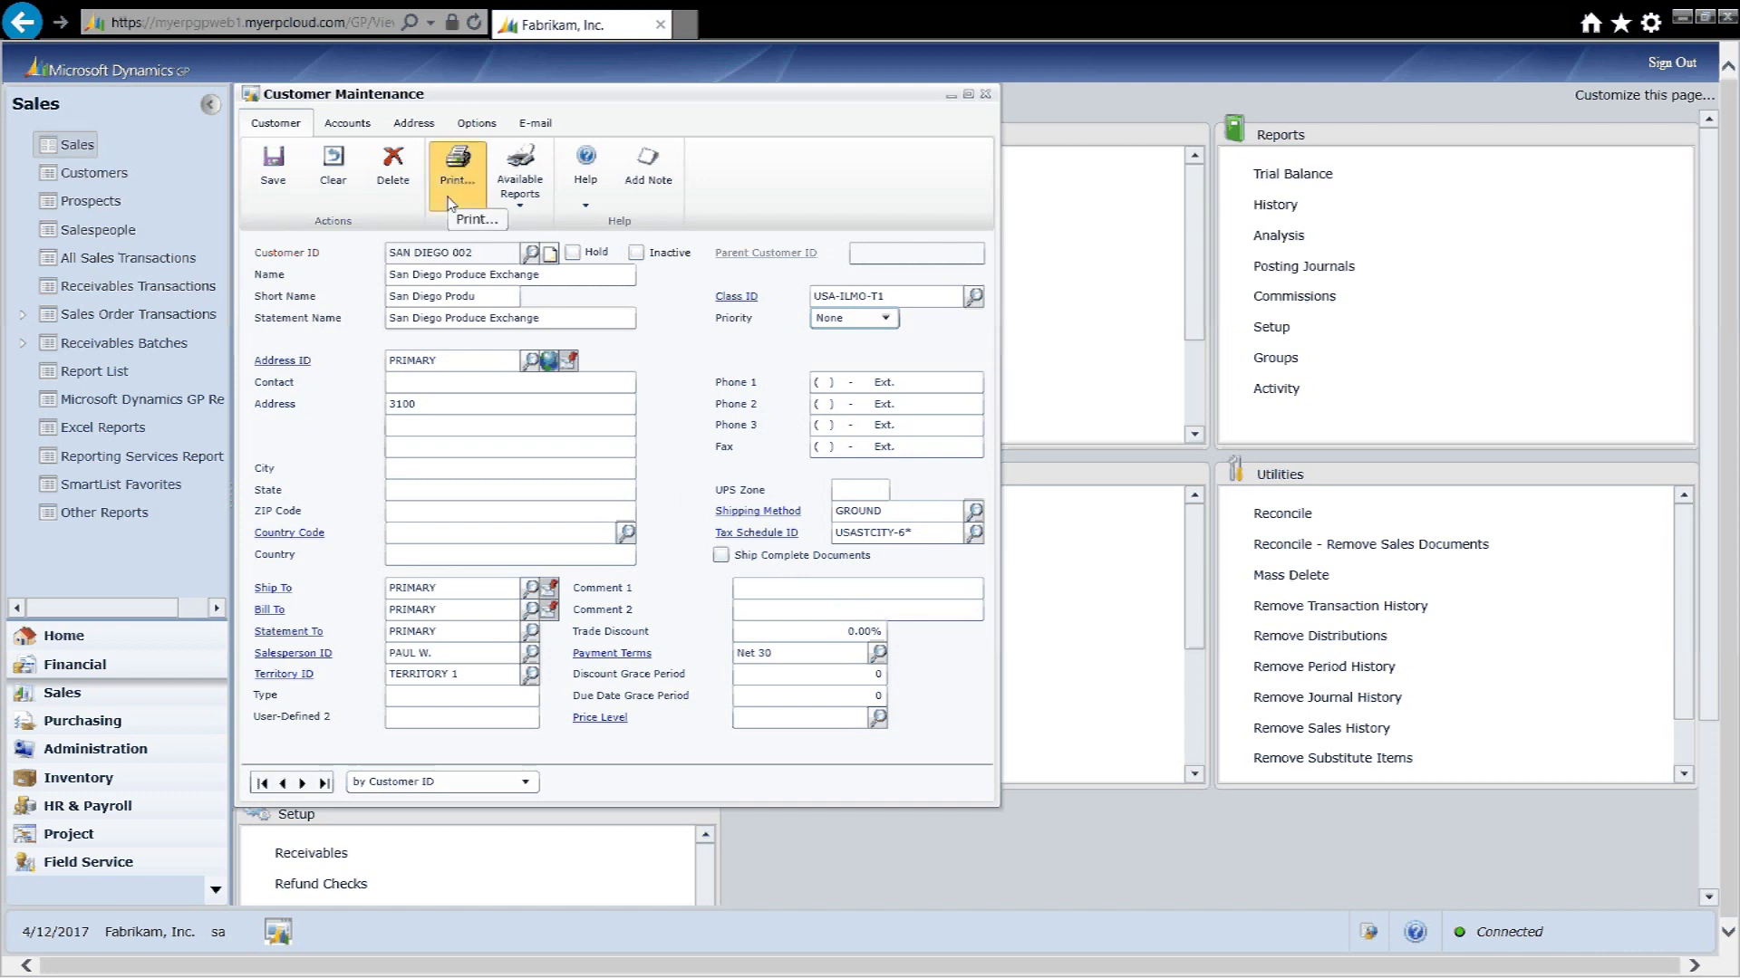
# Review the customer's posting accounts, address details and e-mail settings.
pyautogui.click(347, 126)
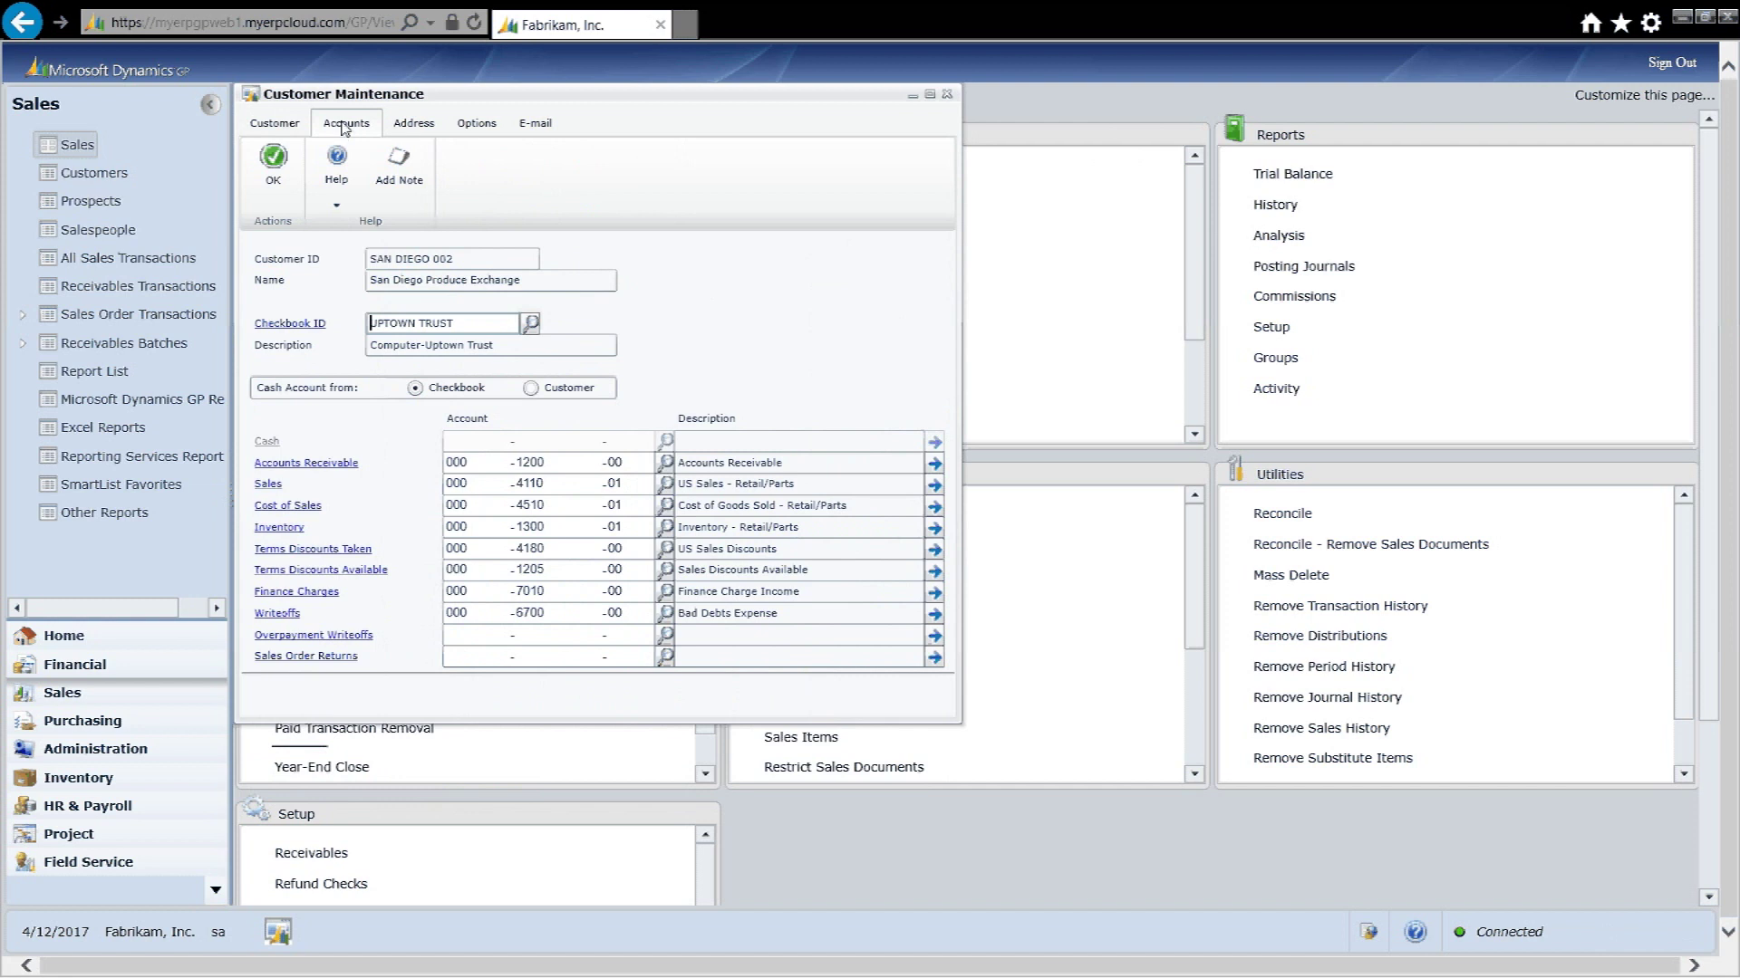
pyautogui.click(413, 132)
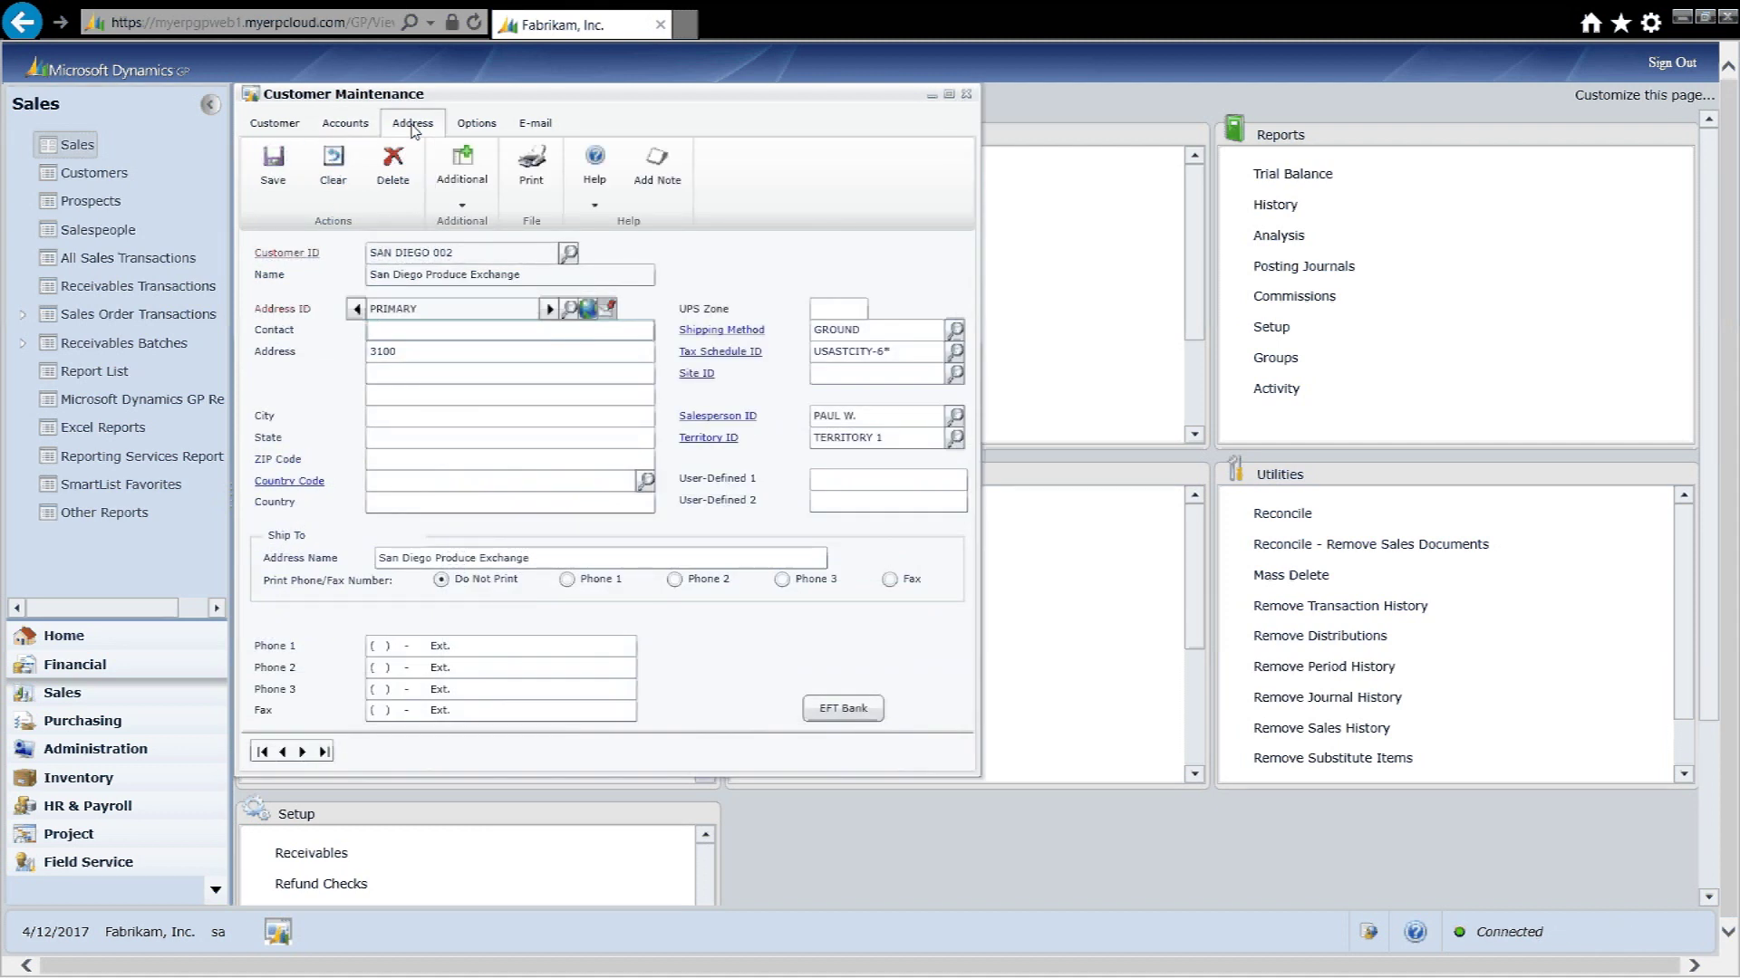
pyautogui.click(541, 129)
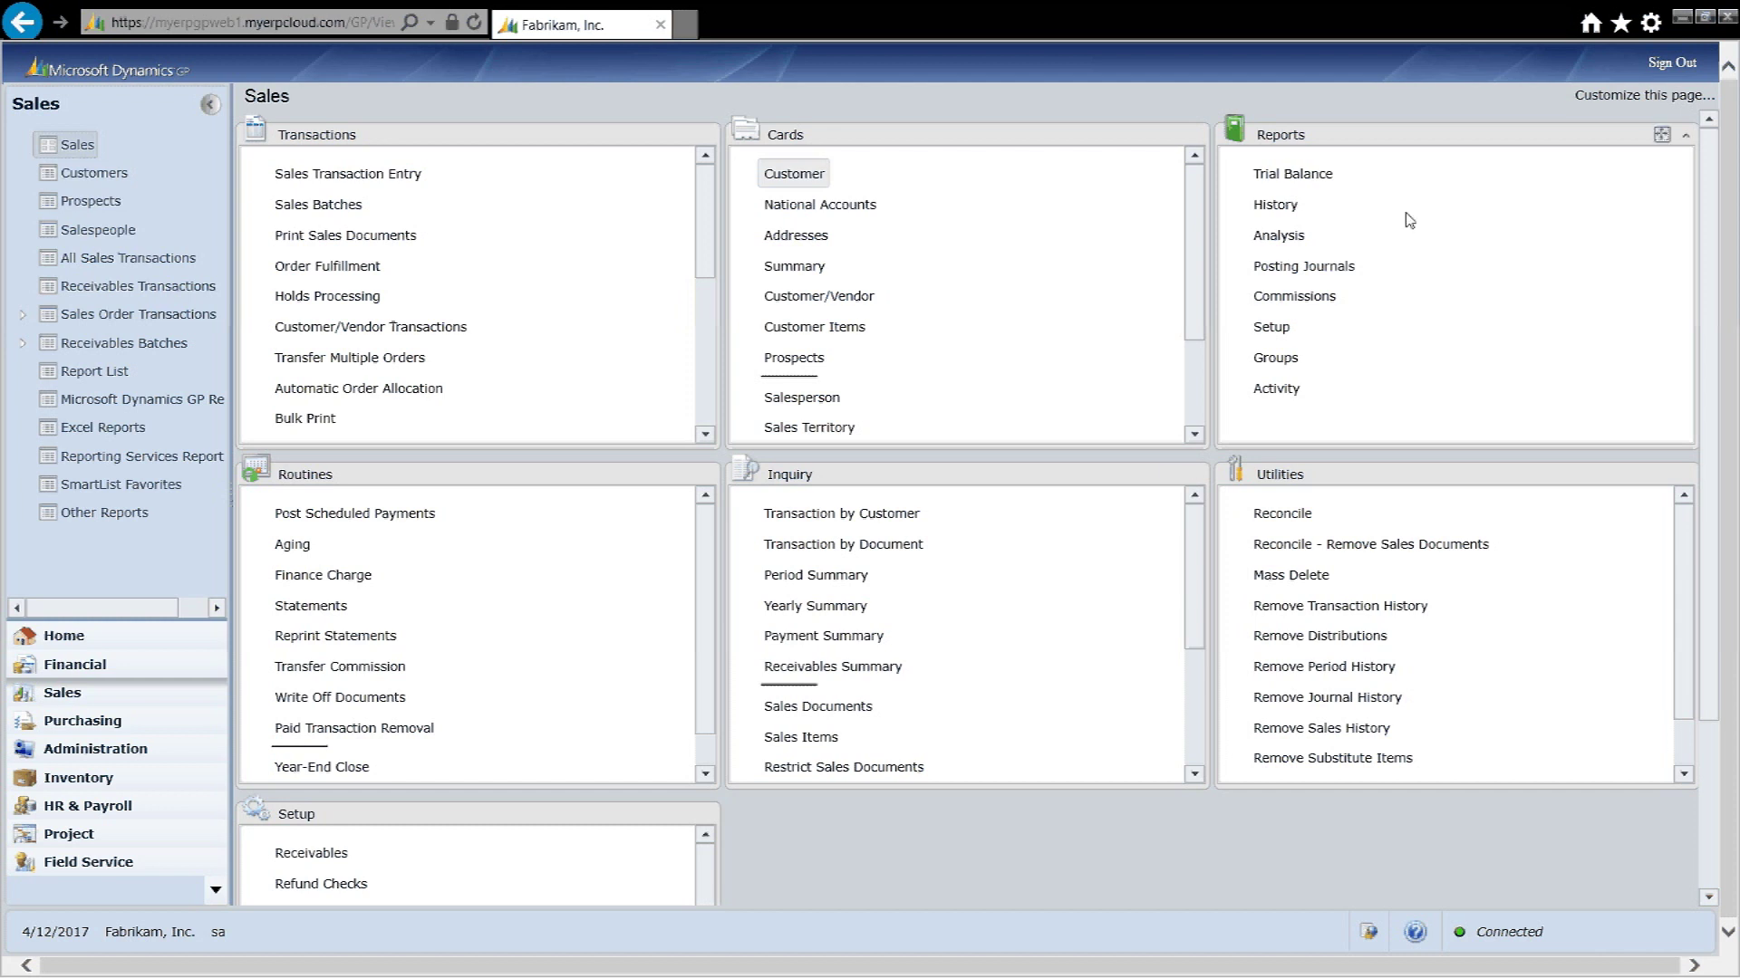
# Open the demo option of the Aged Trial Balance w/ Options receivables report for modification.
pyautogui.click(1302, 180)
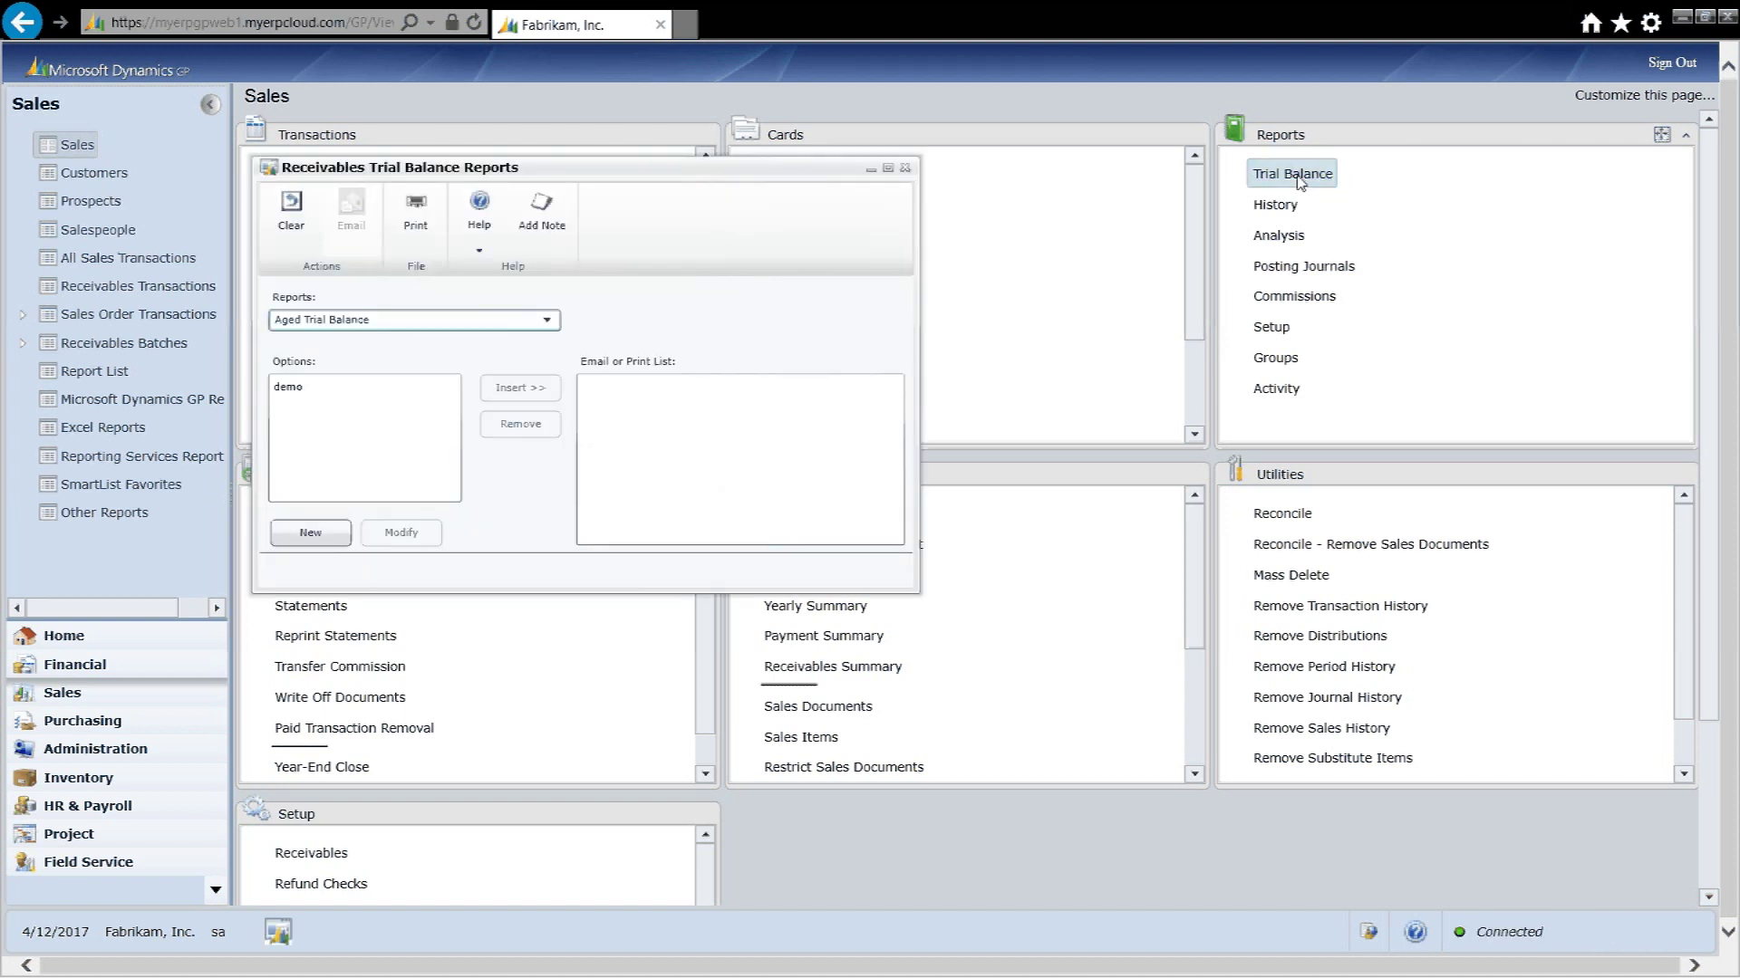
pyautogui.click(548, 324)
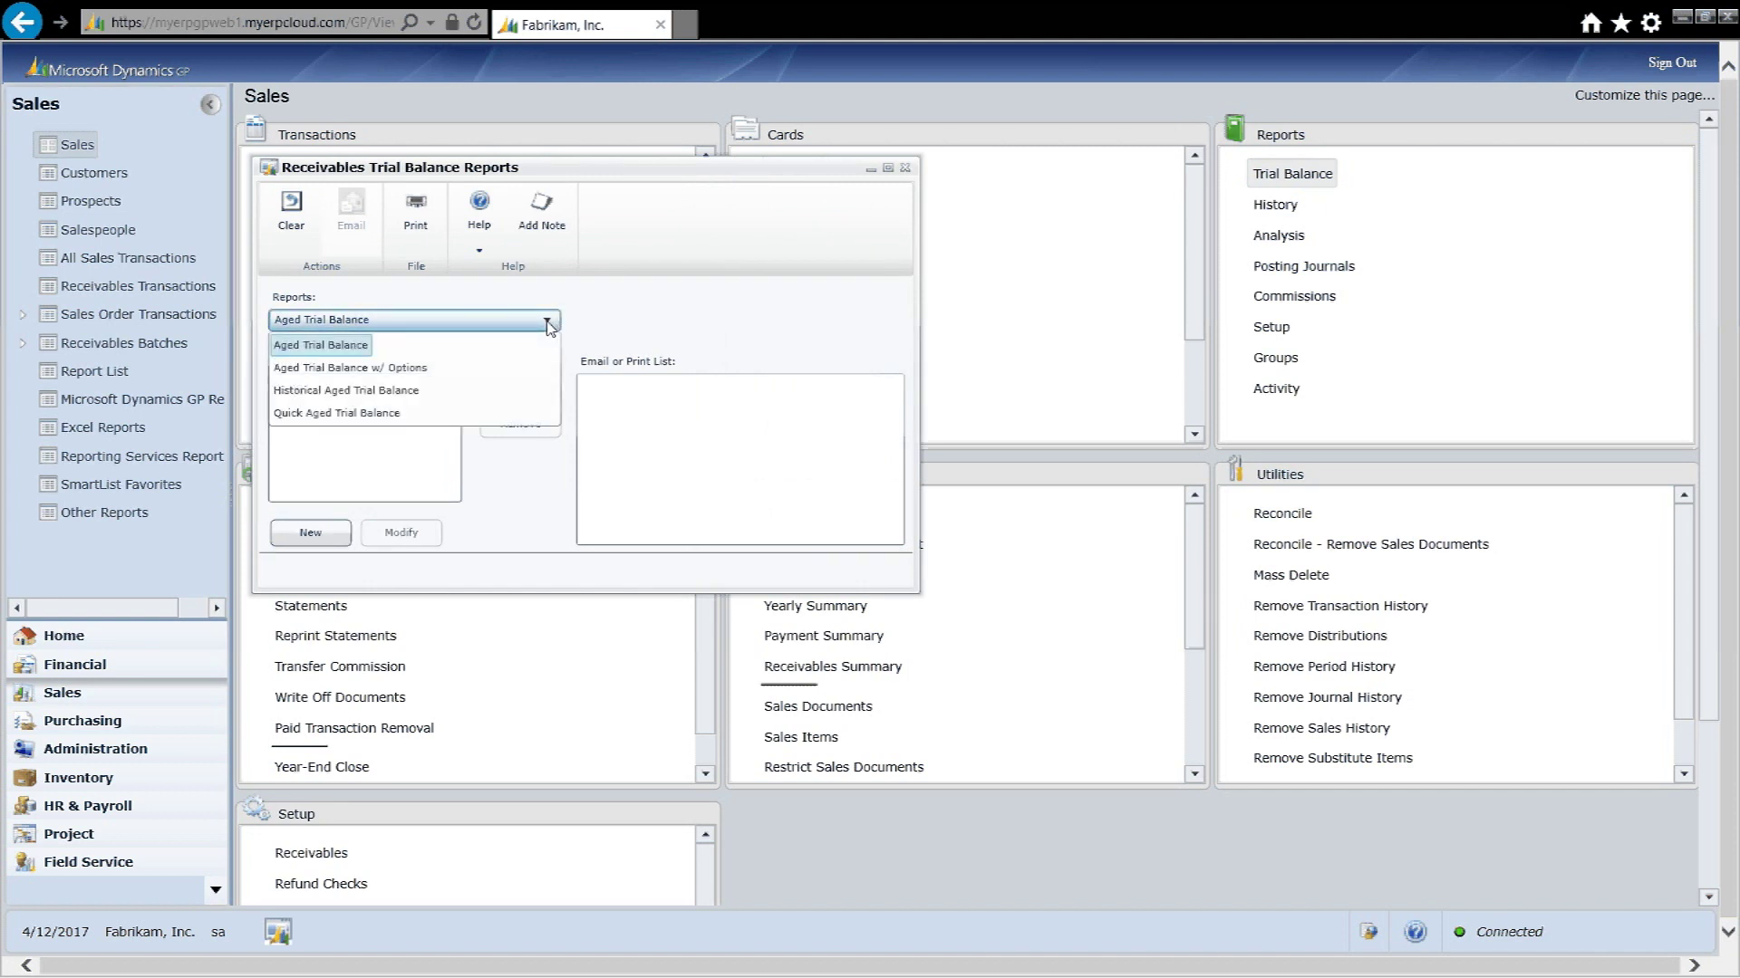
pyautogui.click(392, 372)
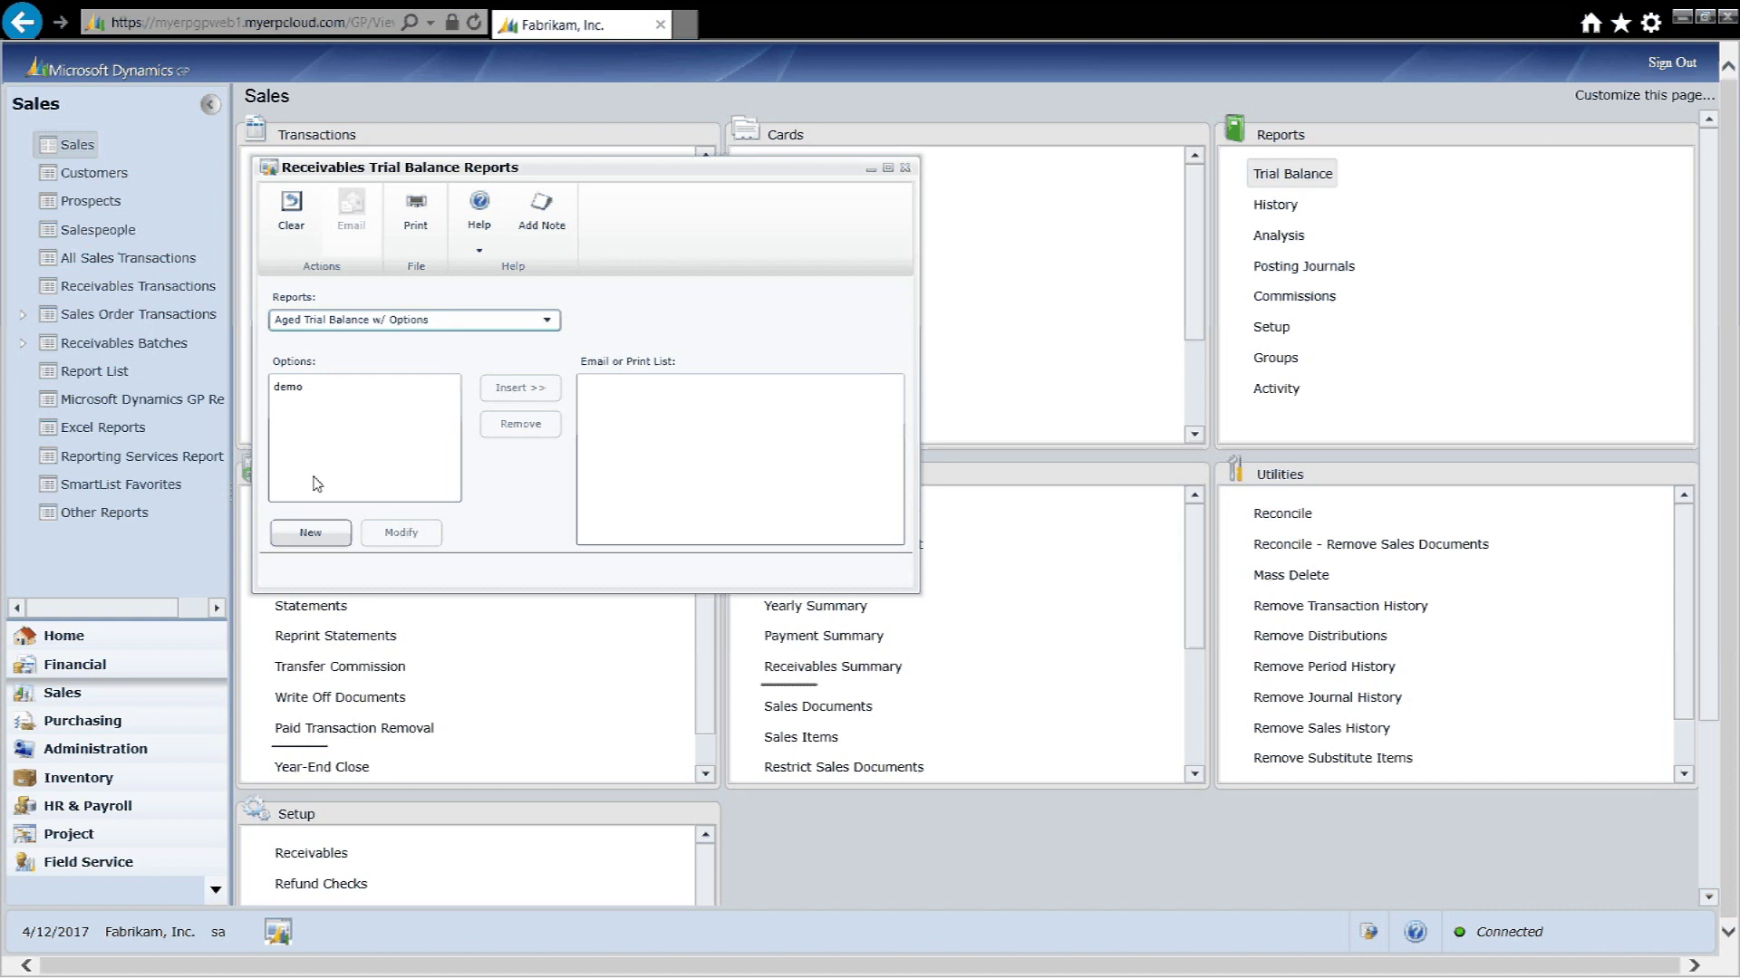
pyautogui.click(288, 387)
pyautogui.click(401, 533)
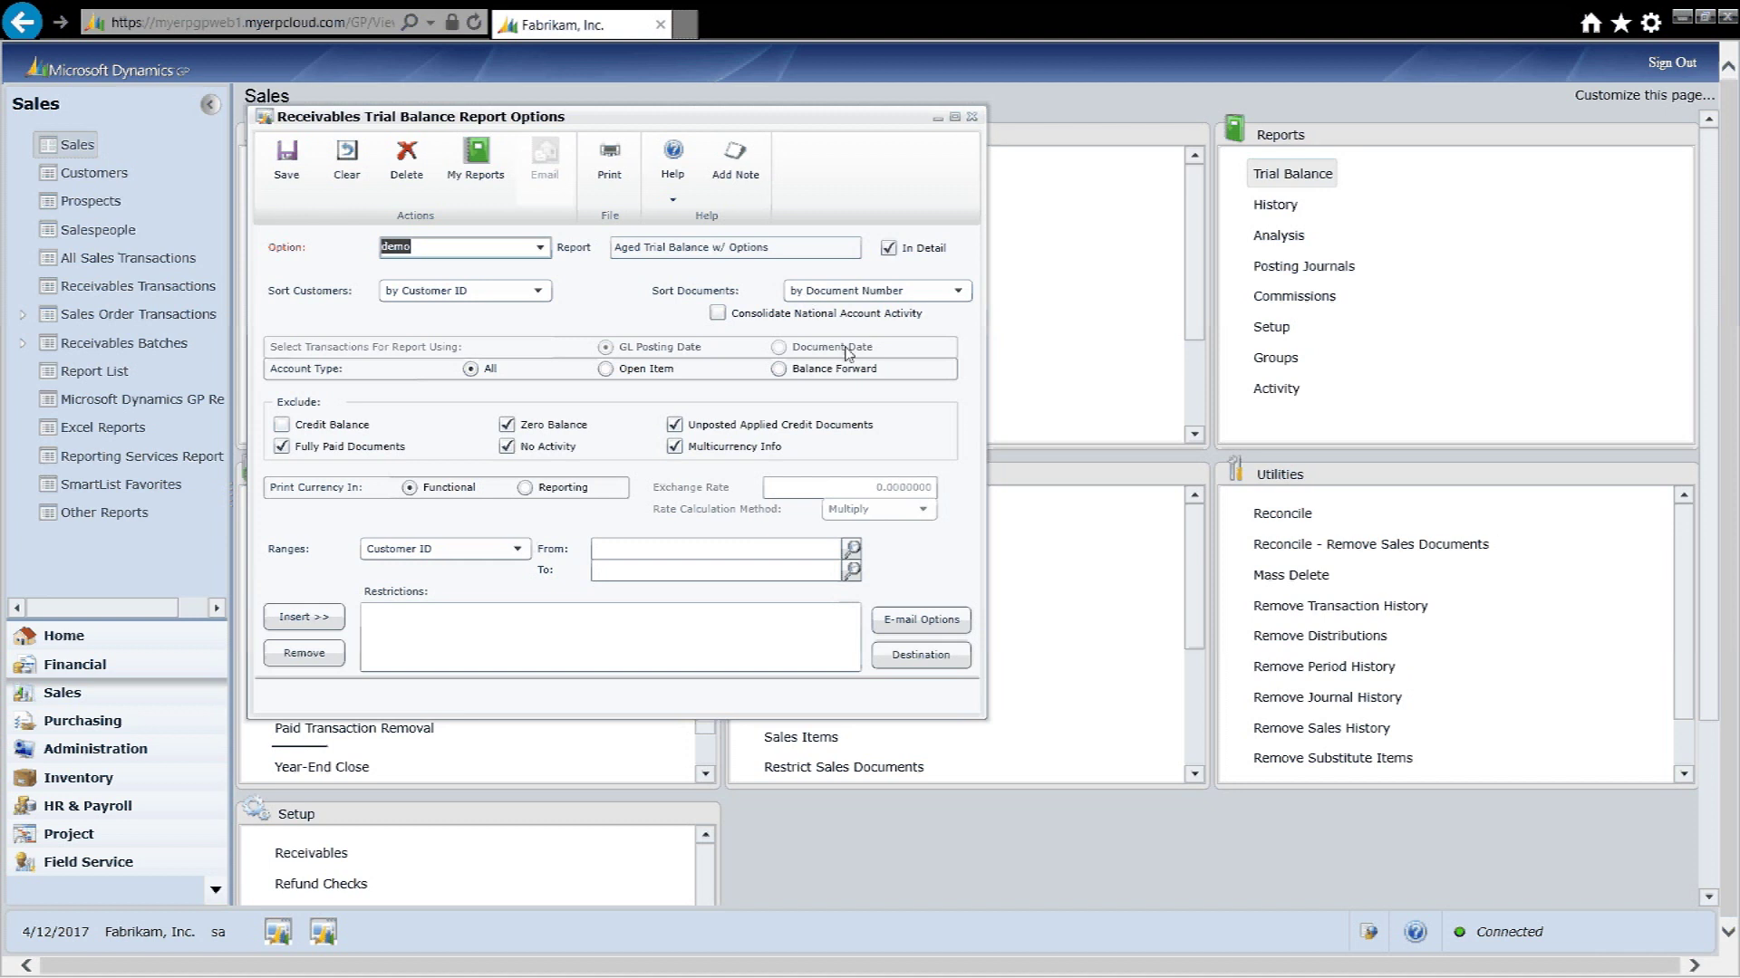
# Accept the report destination with screen output, print the demo aged trial balance, and close the output after viewing it.
pyautogui.click(913, 660)
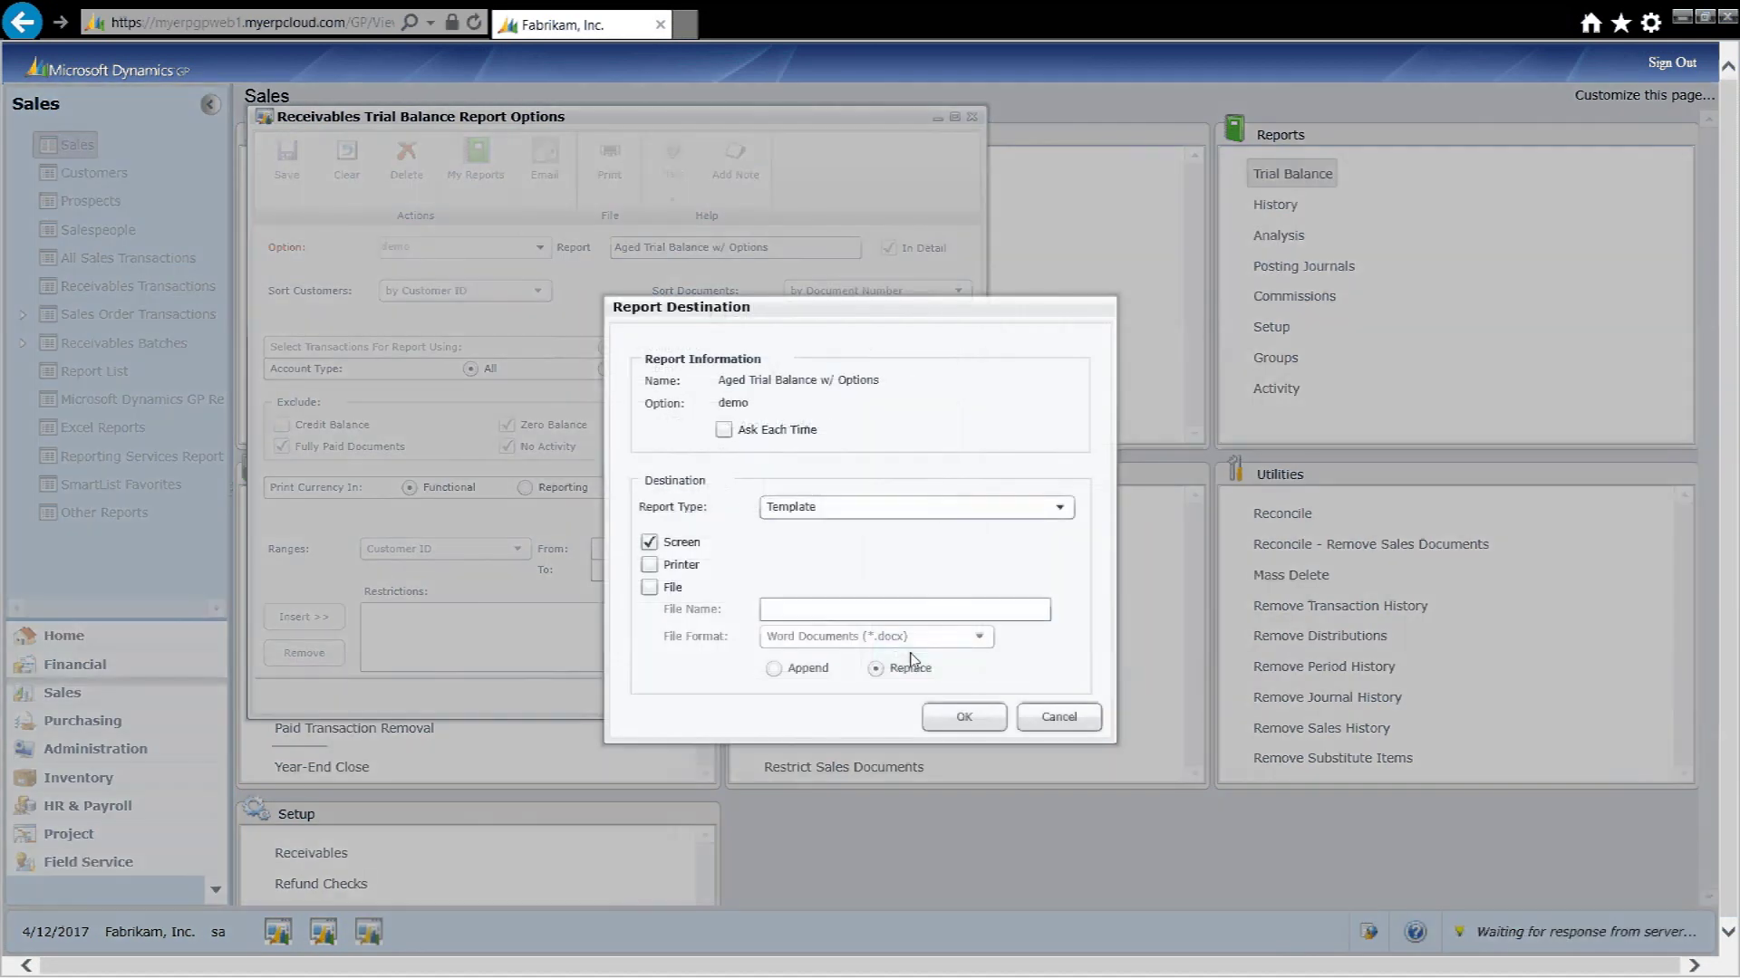
pyautogui.click(954, 709)
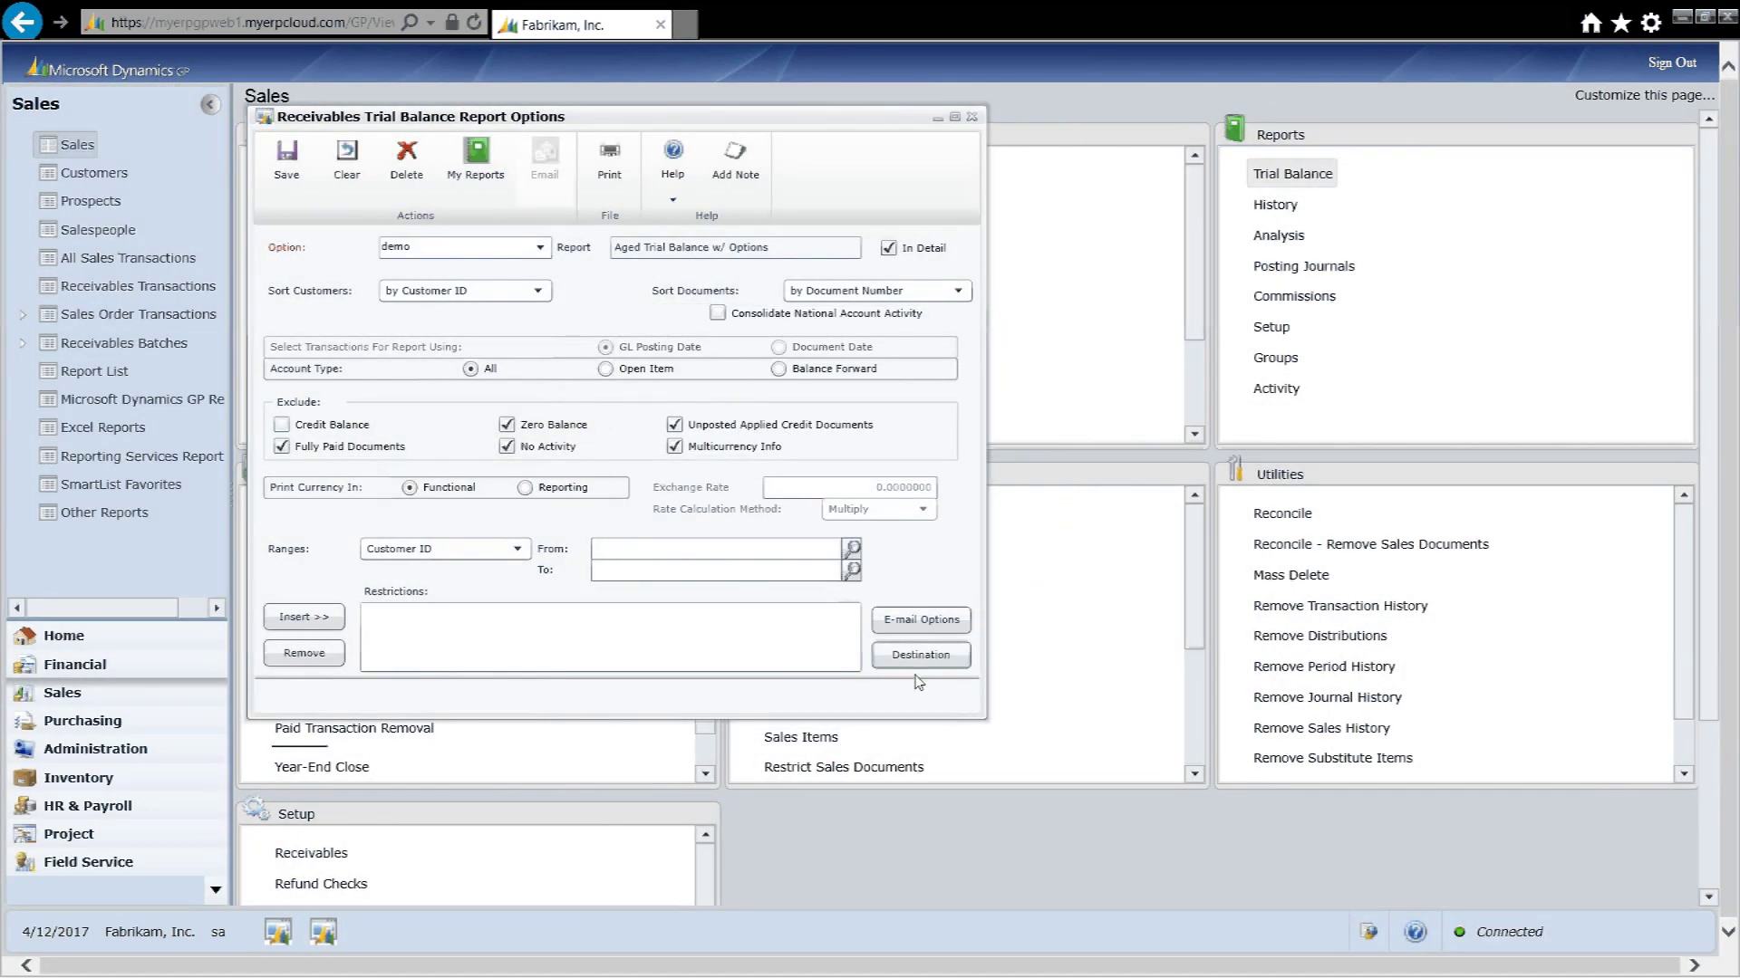
pyautogui.click(620, 189)
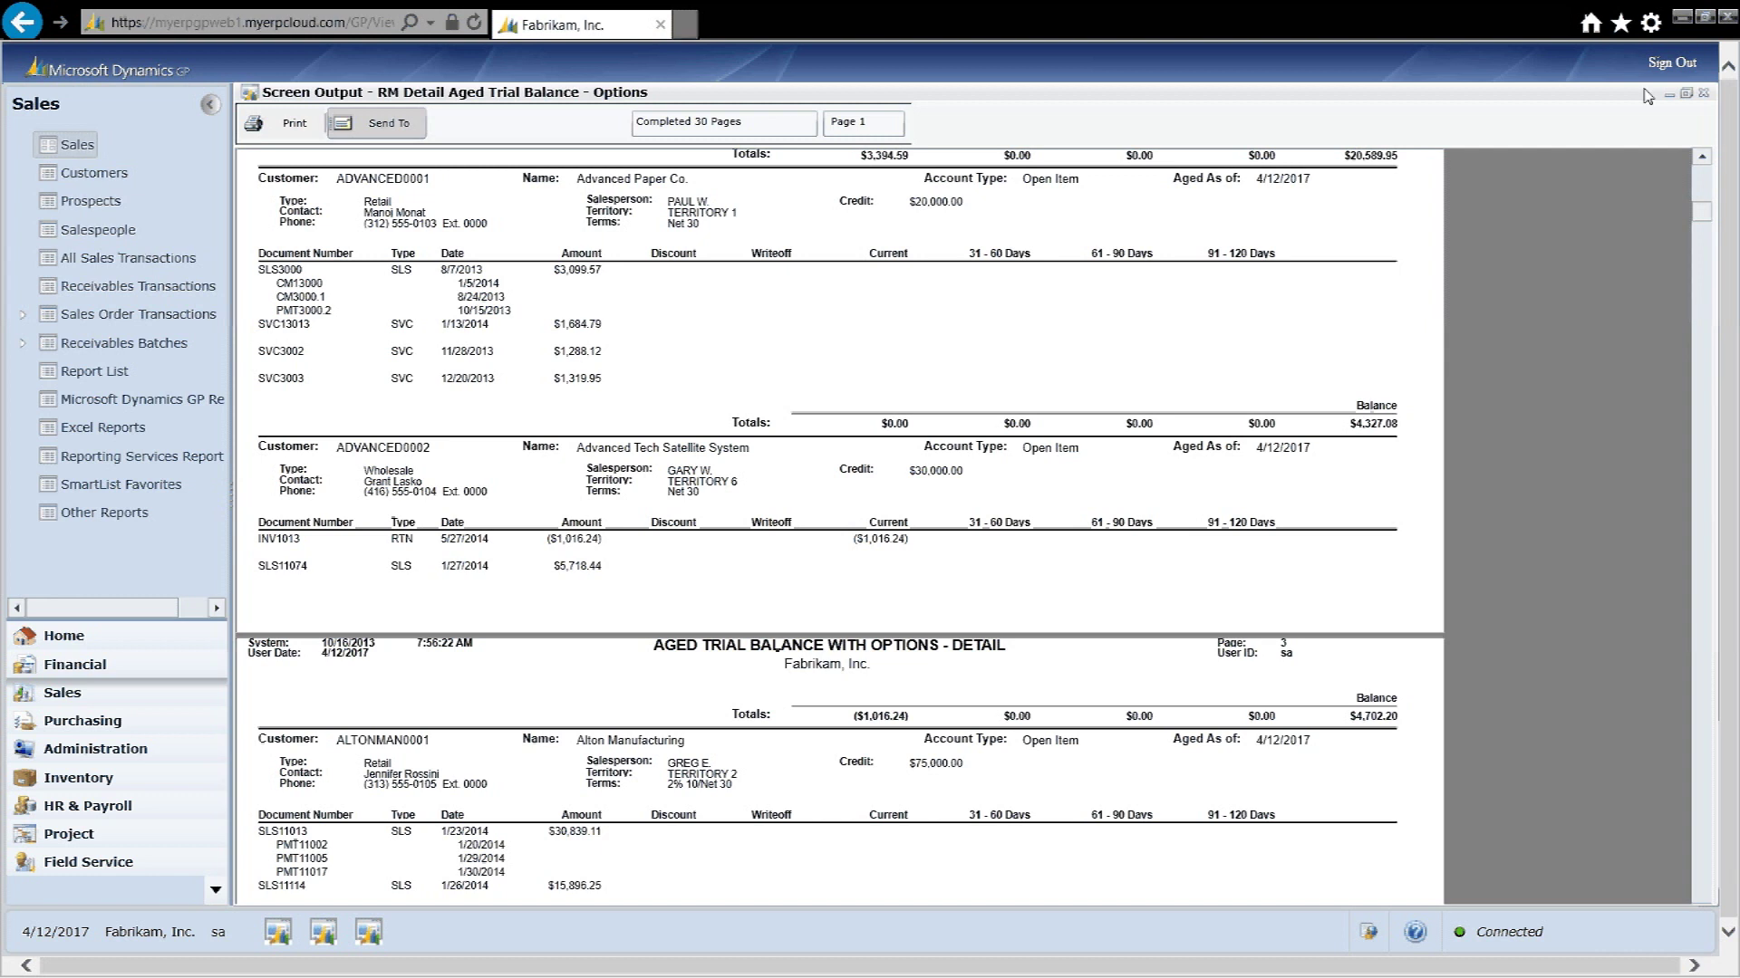
pyautogui.click(1703, 94)
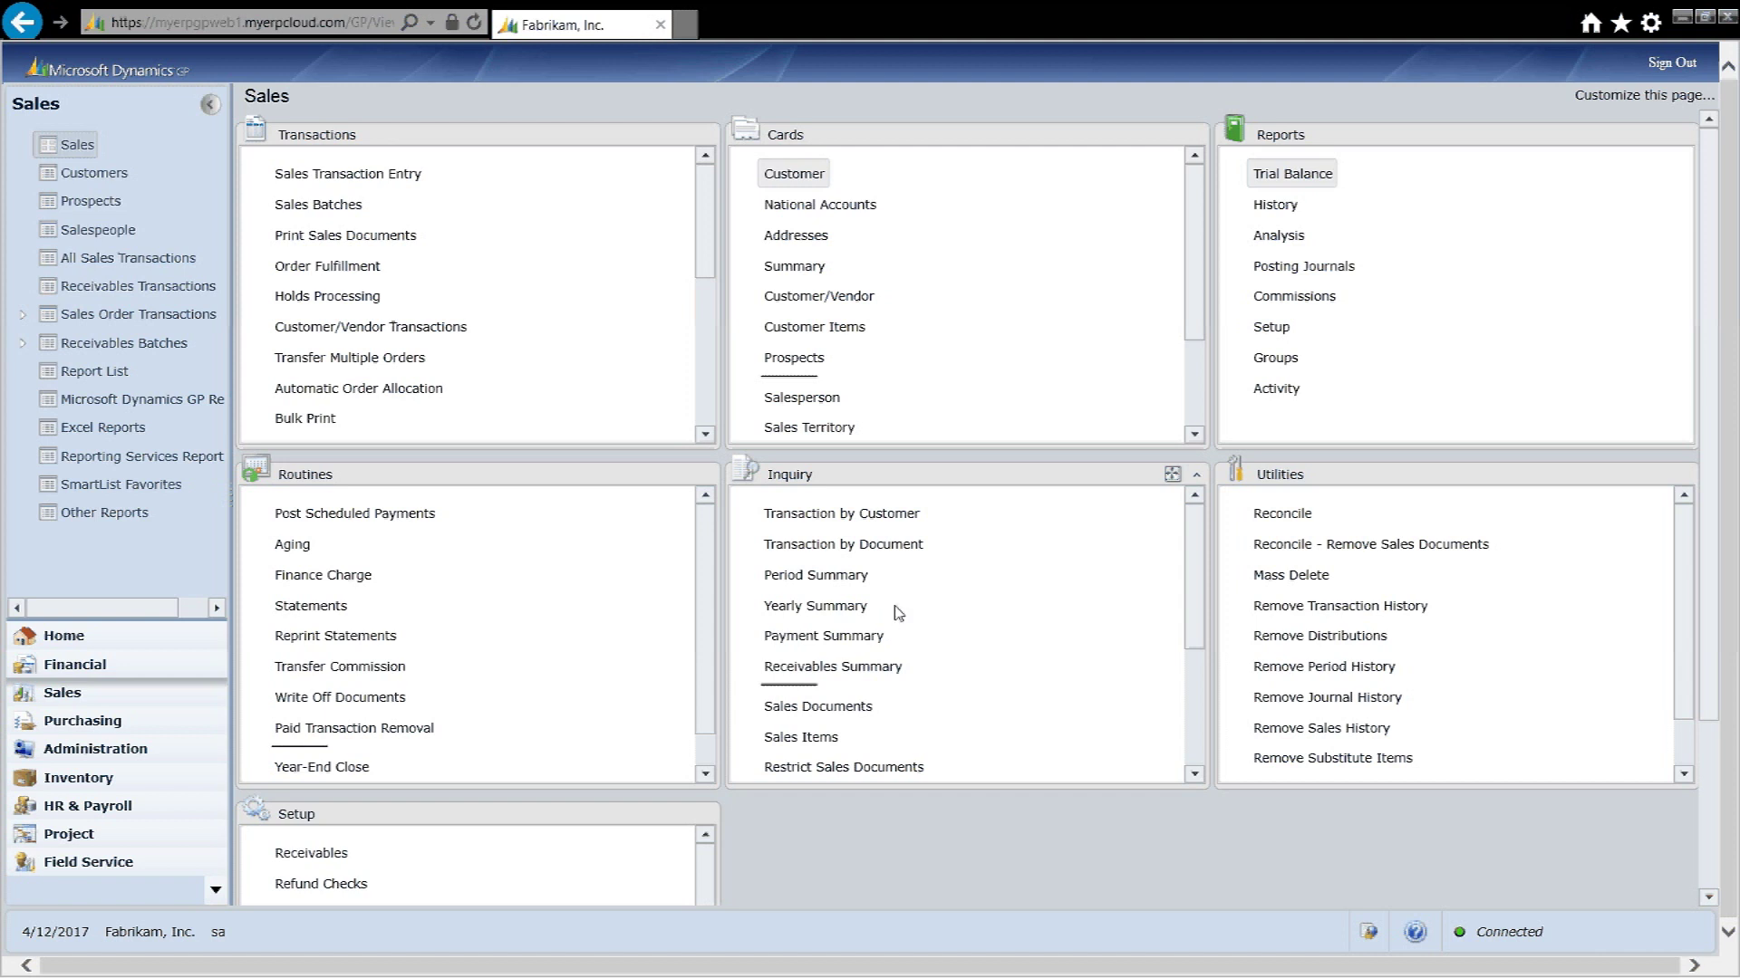
# Look up Adam Park Resort's receivables transactions by customer and drill down into the $8,500.00 sales document.
pyautogui.click(819, 515)
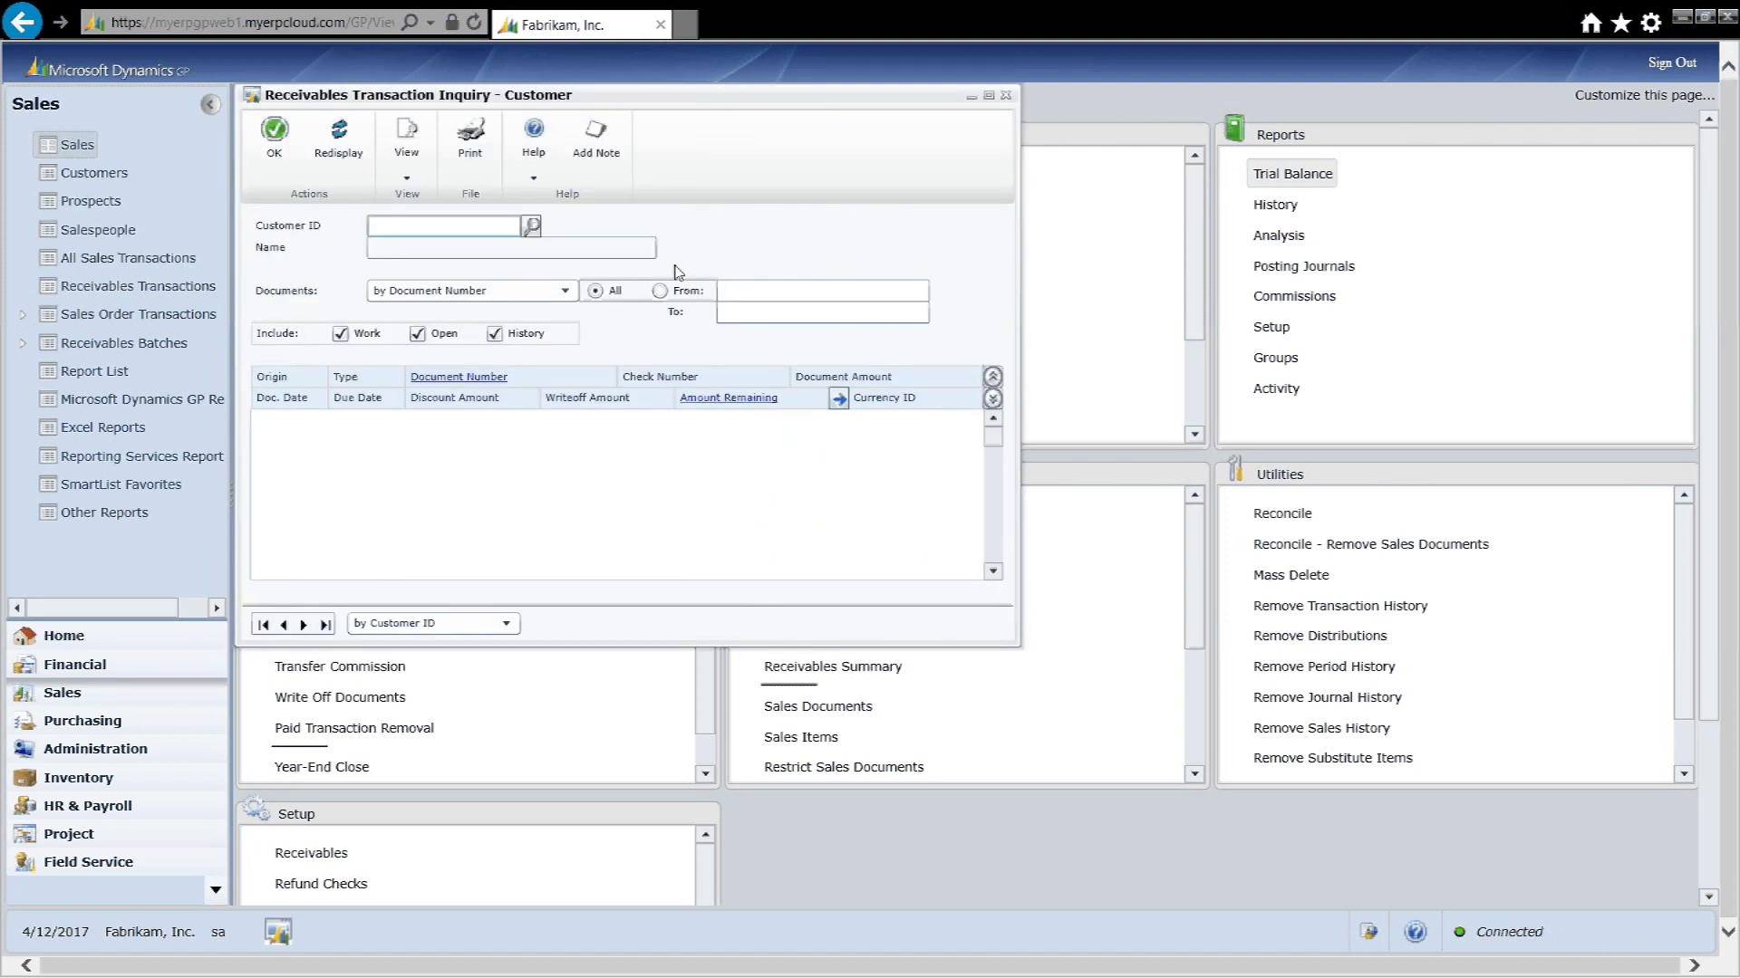
pyautogui.click(531, 226)
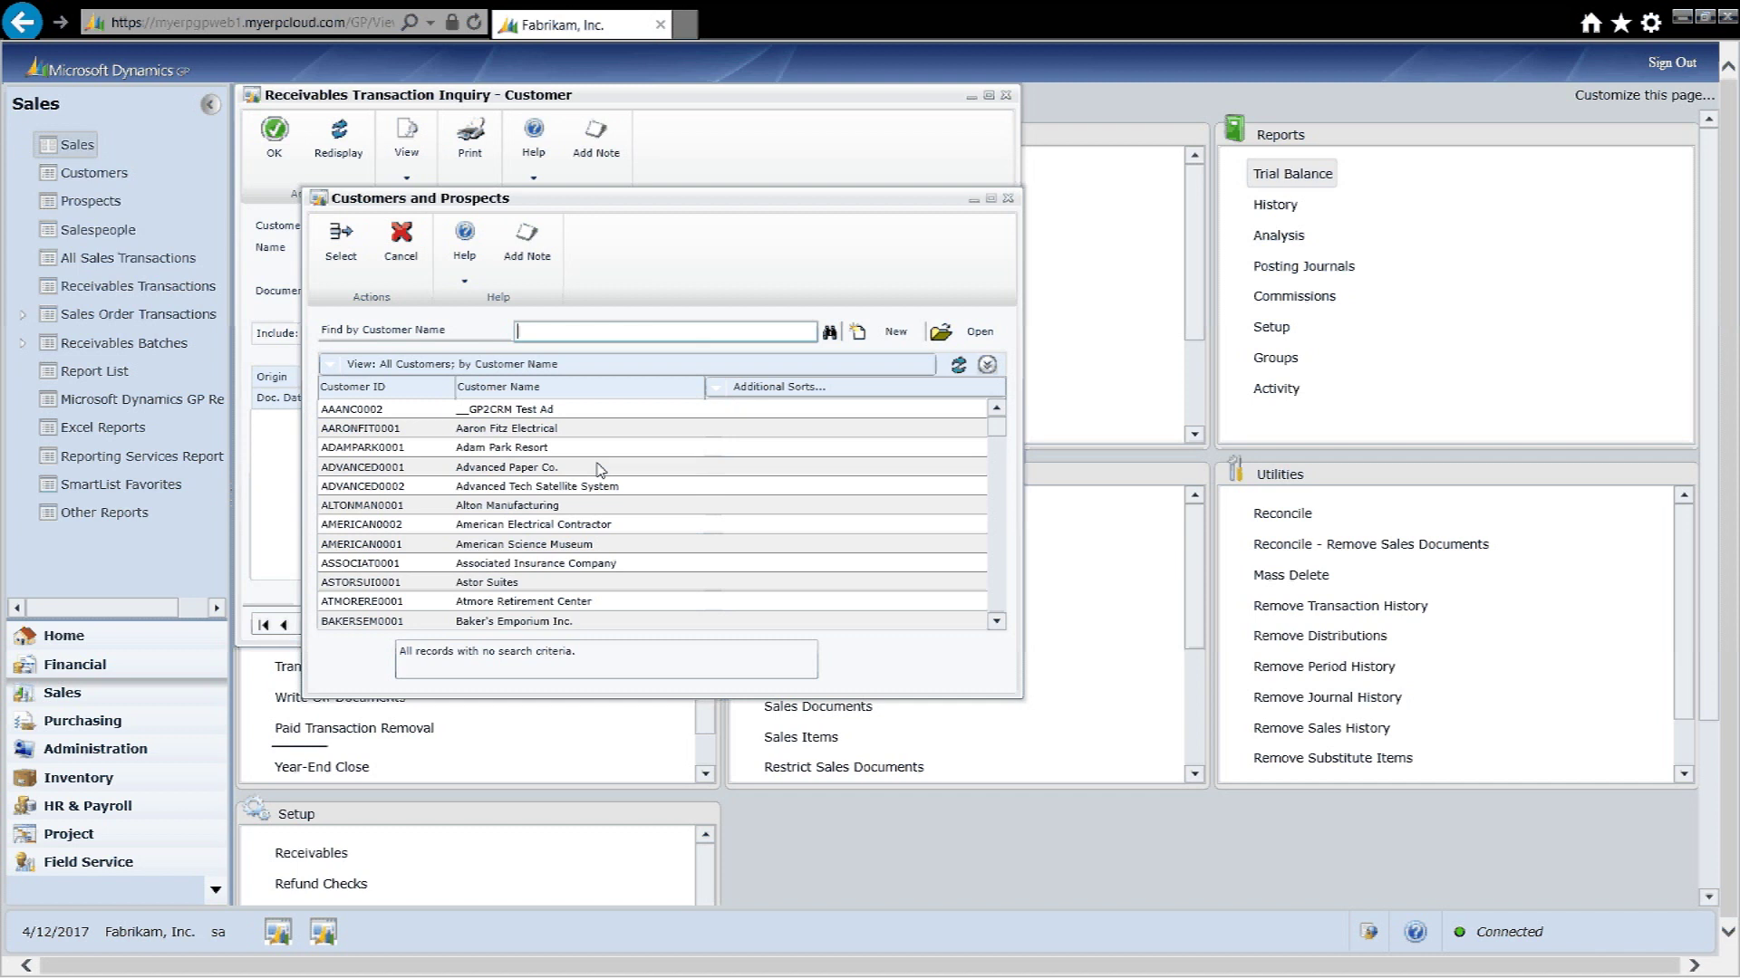
pyautogui.click(531, 450)
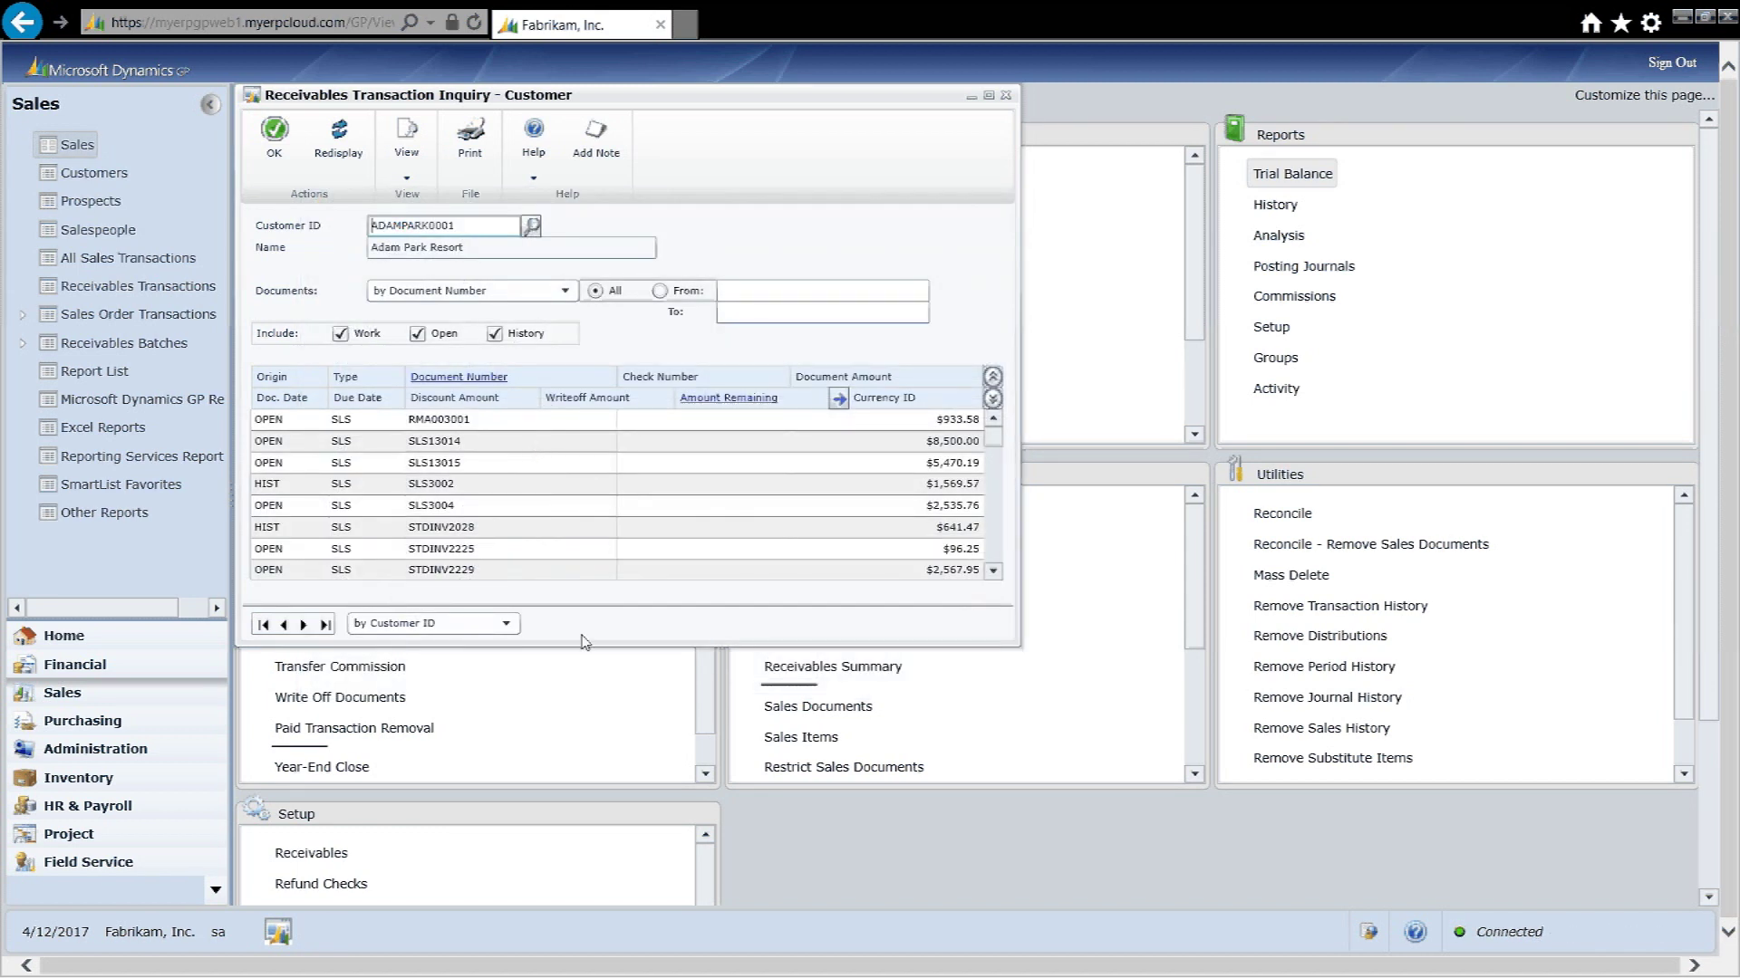
pyautogui.moveTo(586, 644); pyautogui.dragTo(585, 829)
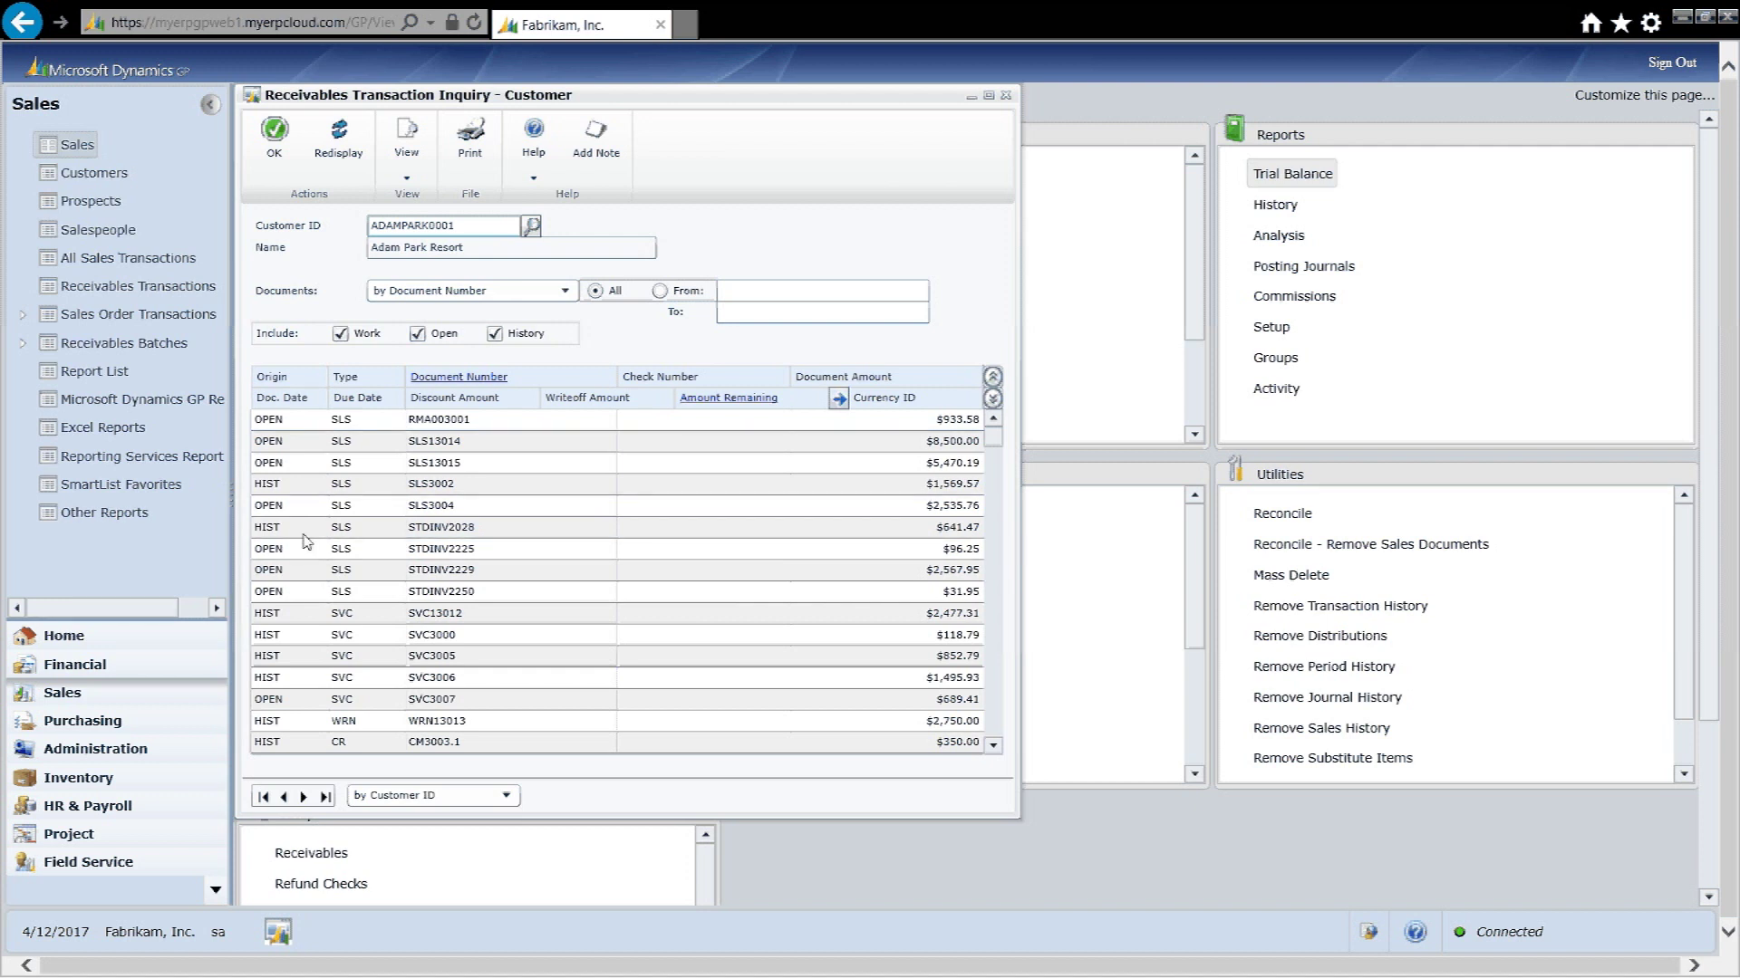
pyautogui.click(437, 450)
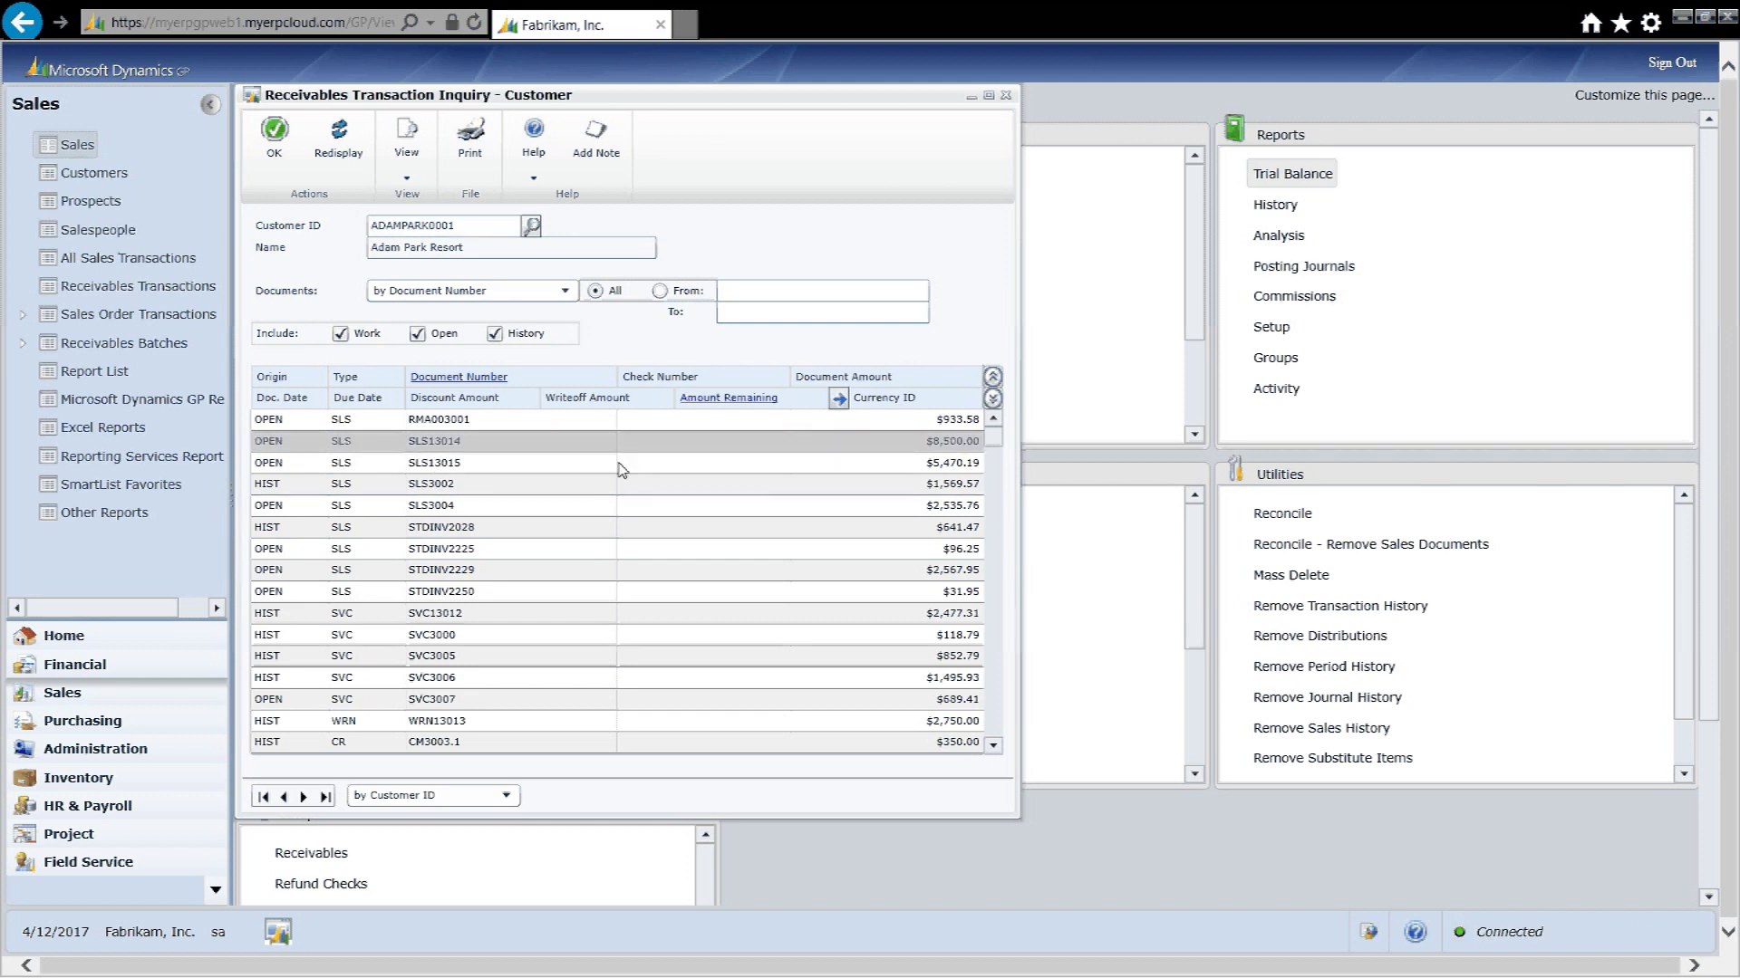
pyautogui.click(474, 379)
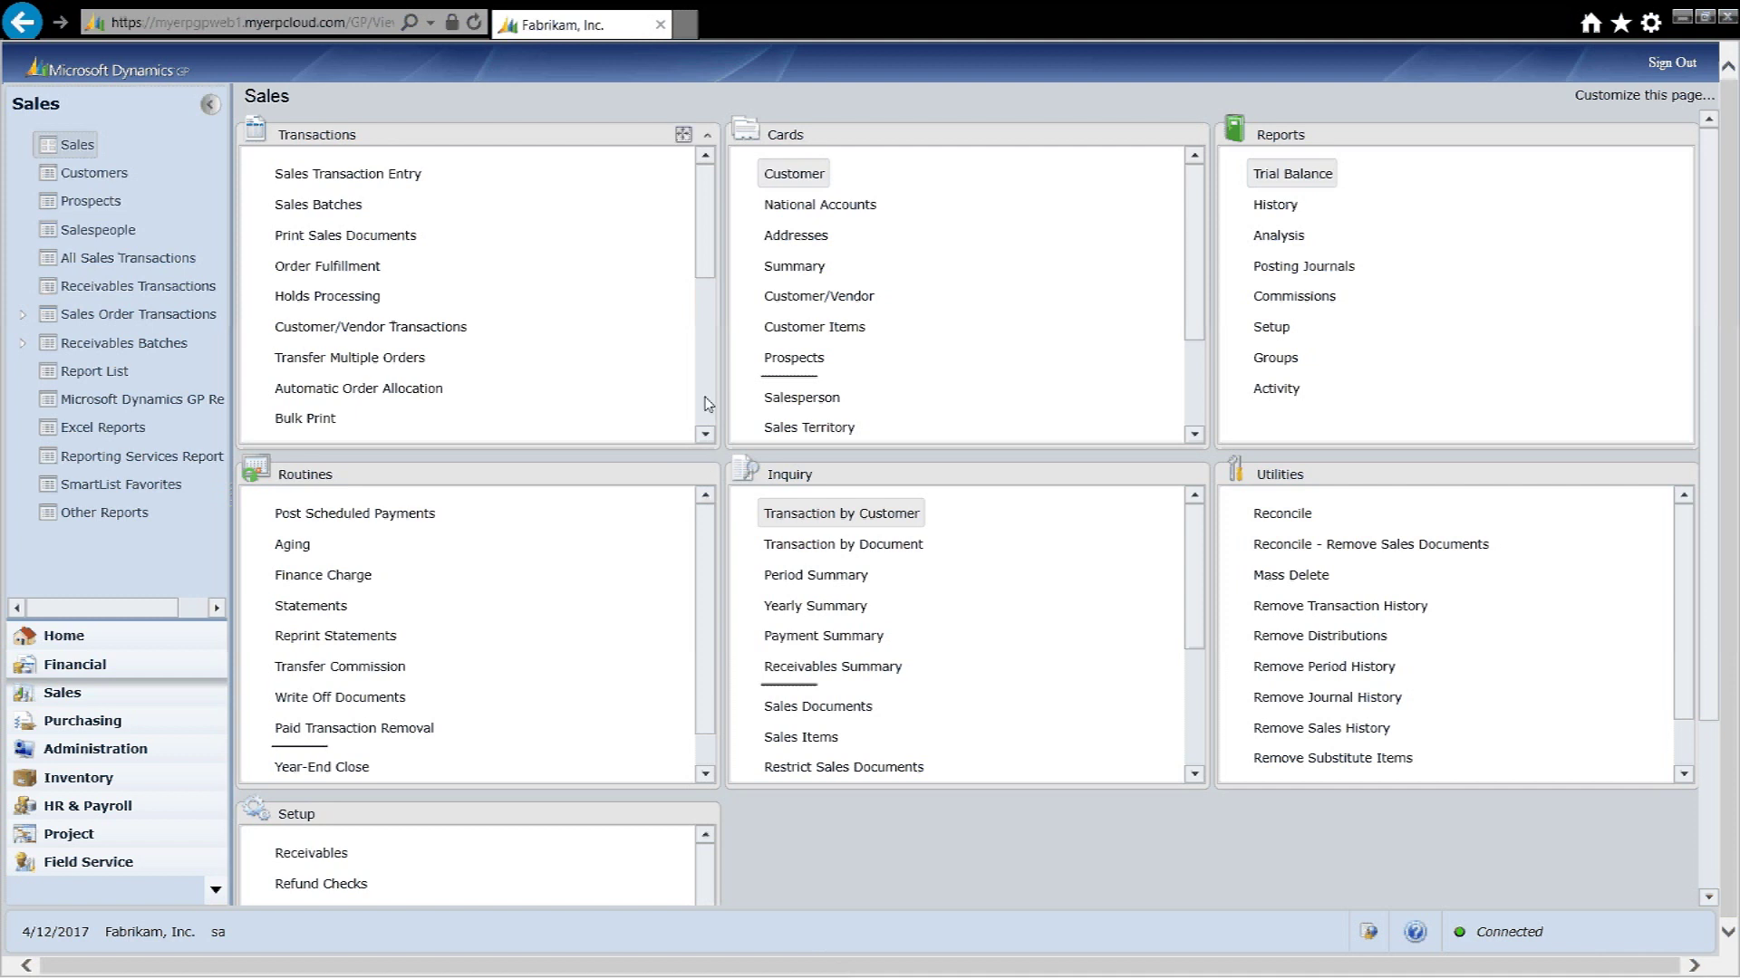
# Apply Adam Park Resort's $128.40 return to its $8,500.00 sales document in Apply Sales Documents.
pyautogui.scroll(-3, 709, 404)
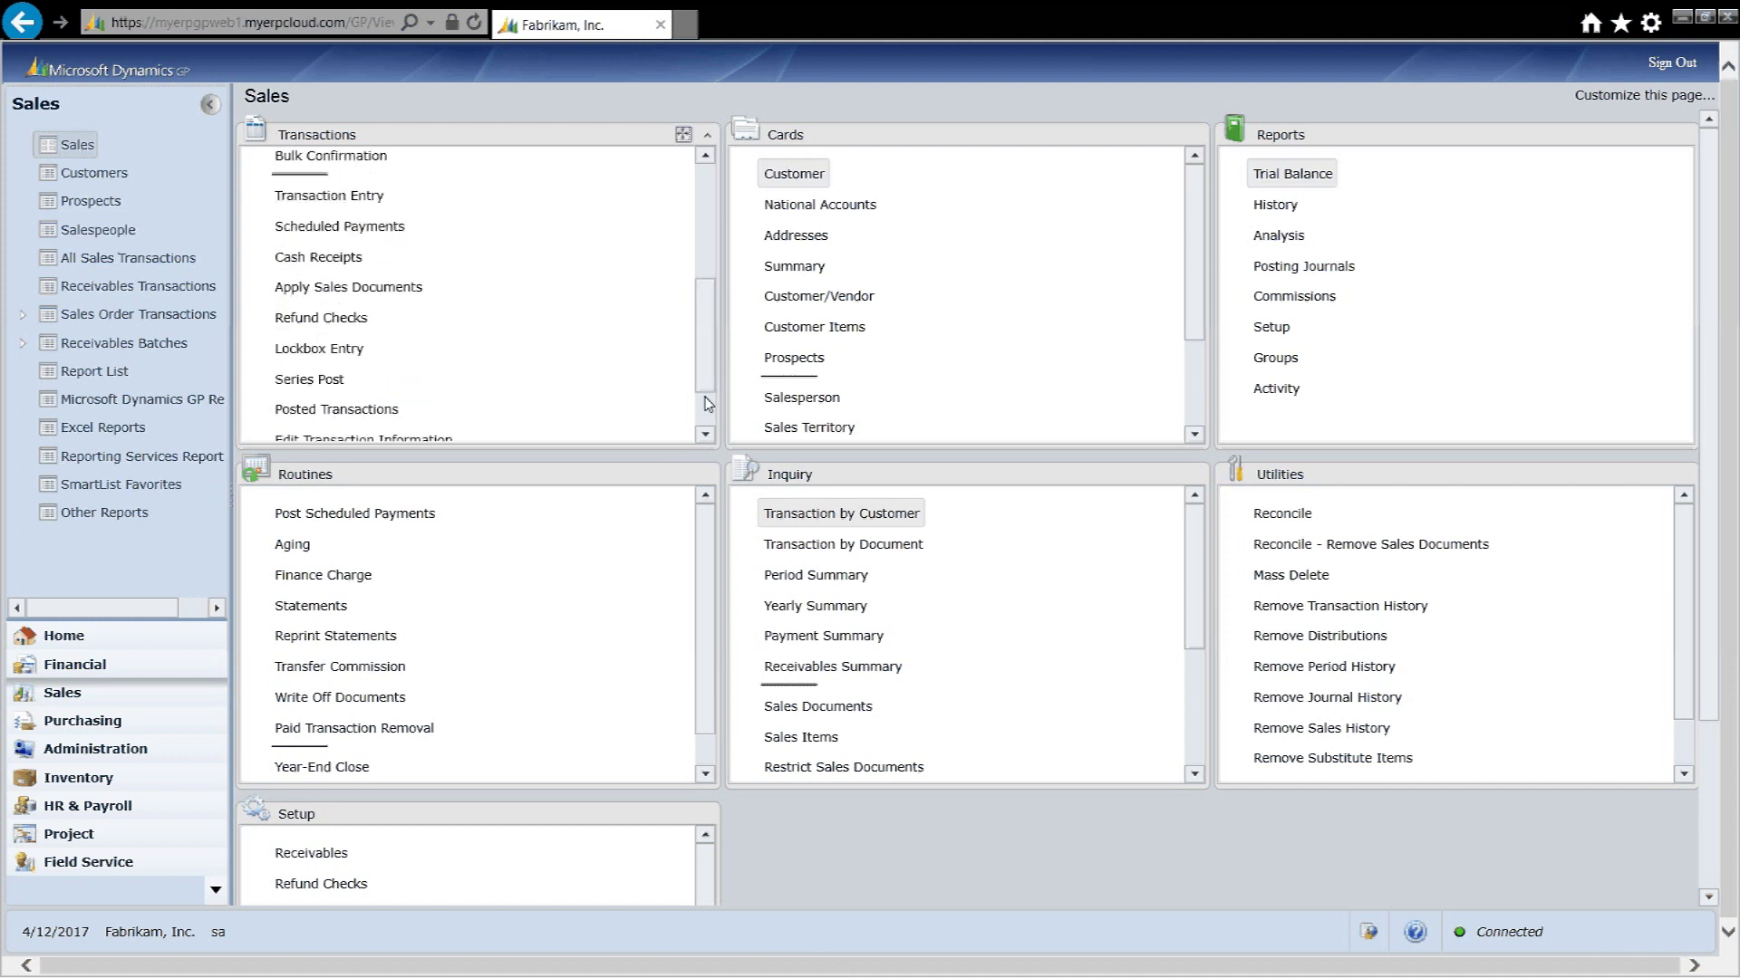
pyautogui.click(341, 299)
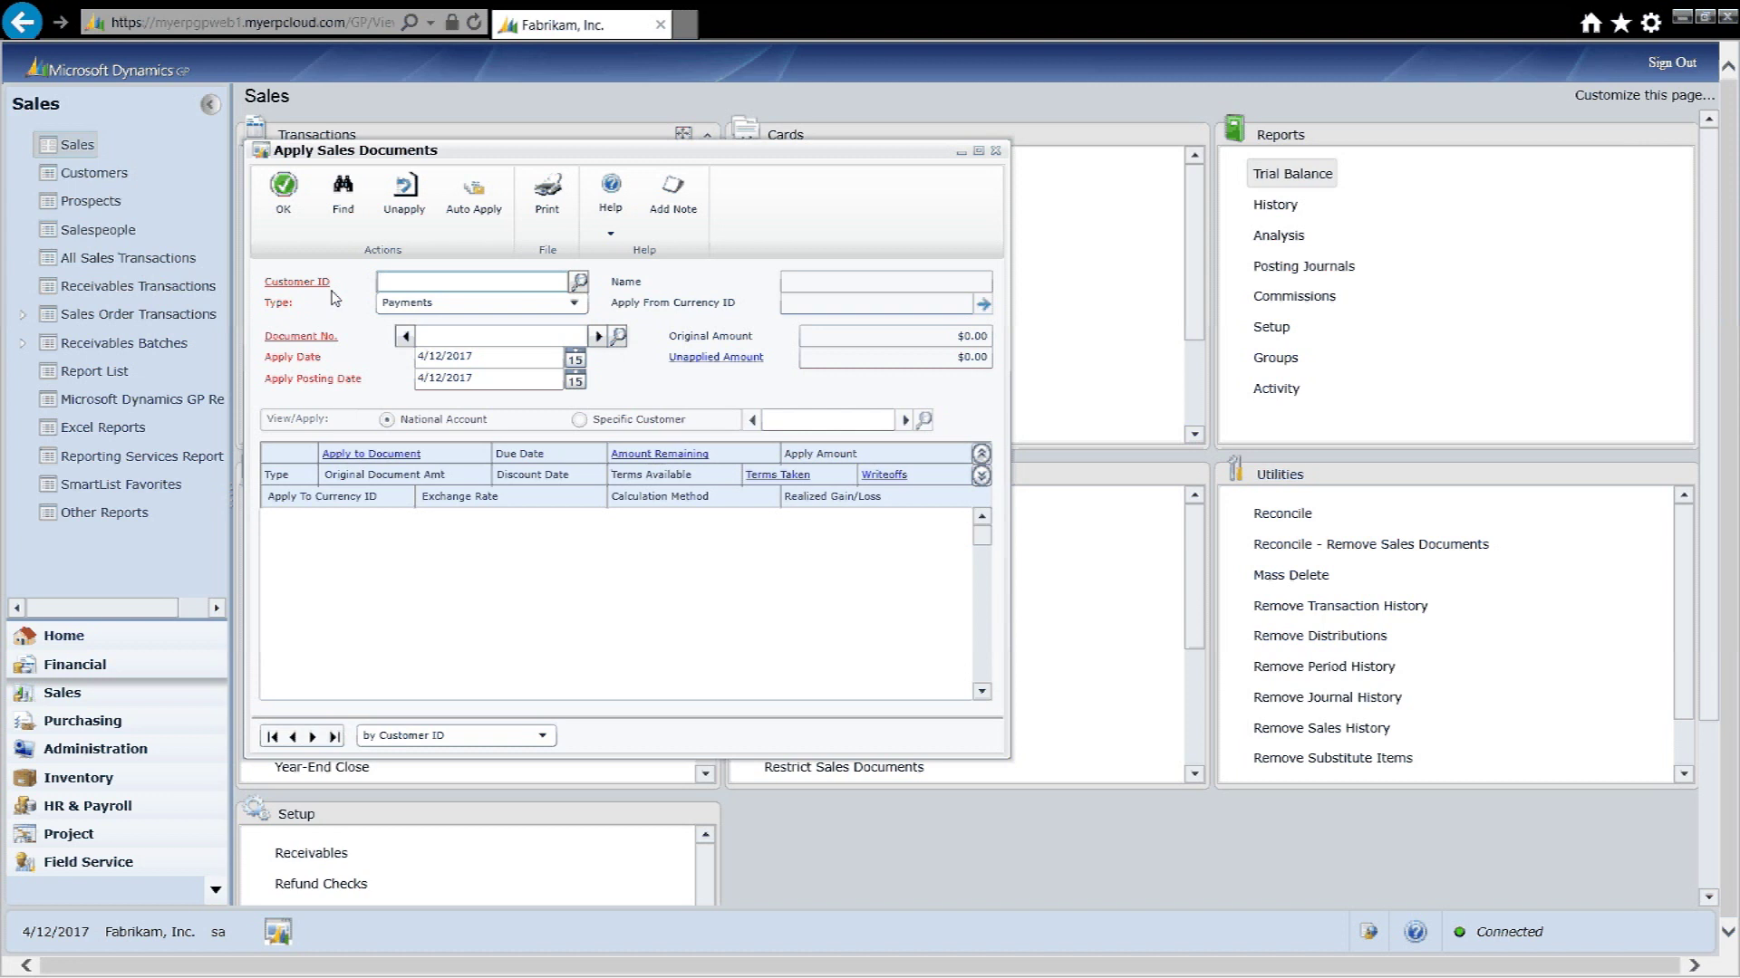
pyautogui.click(579, 283)
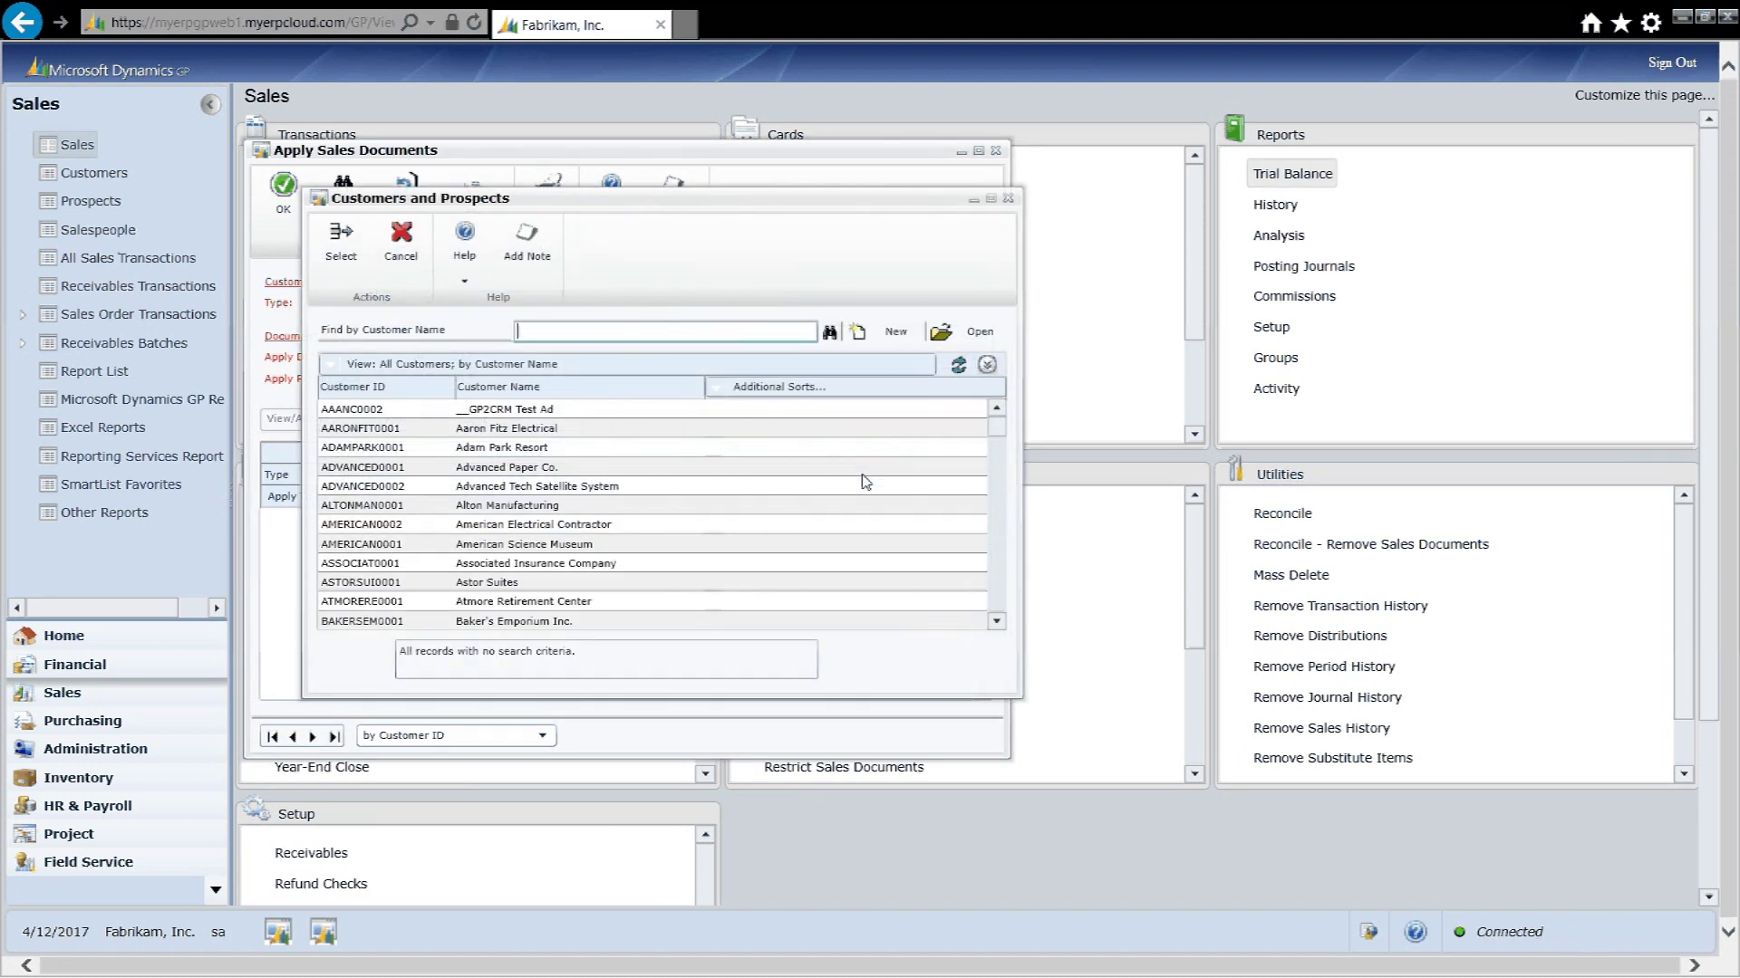
pyautogui.click(511, 451)
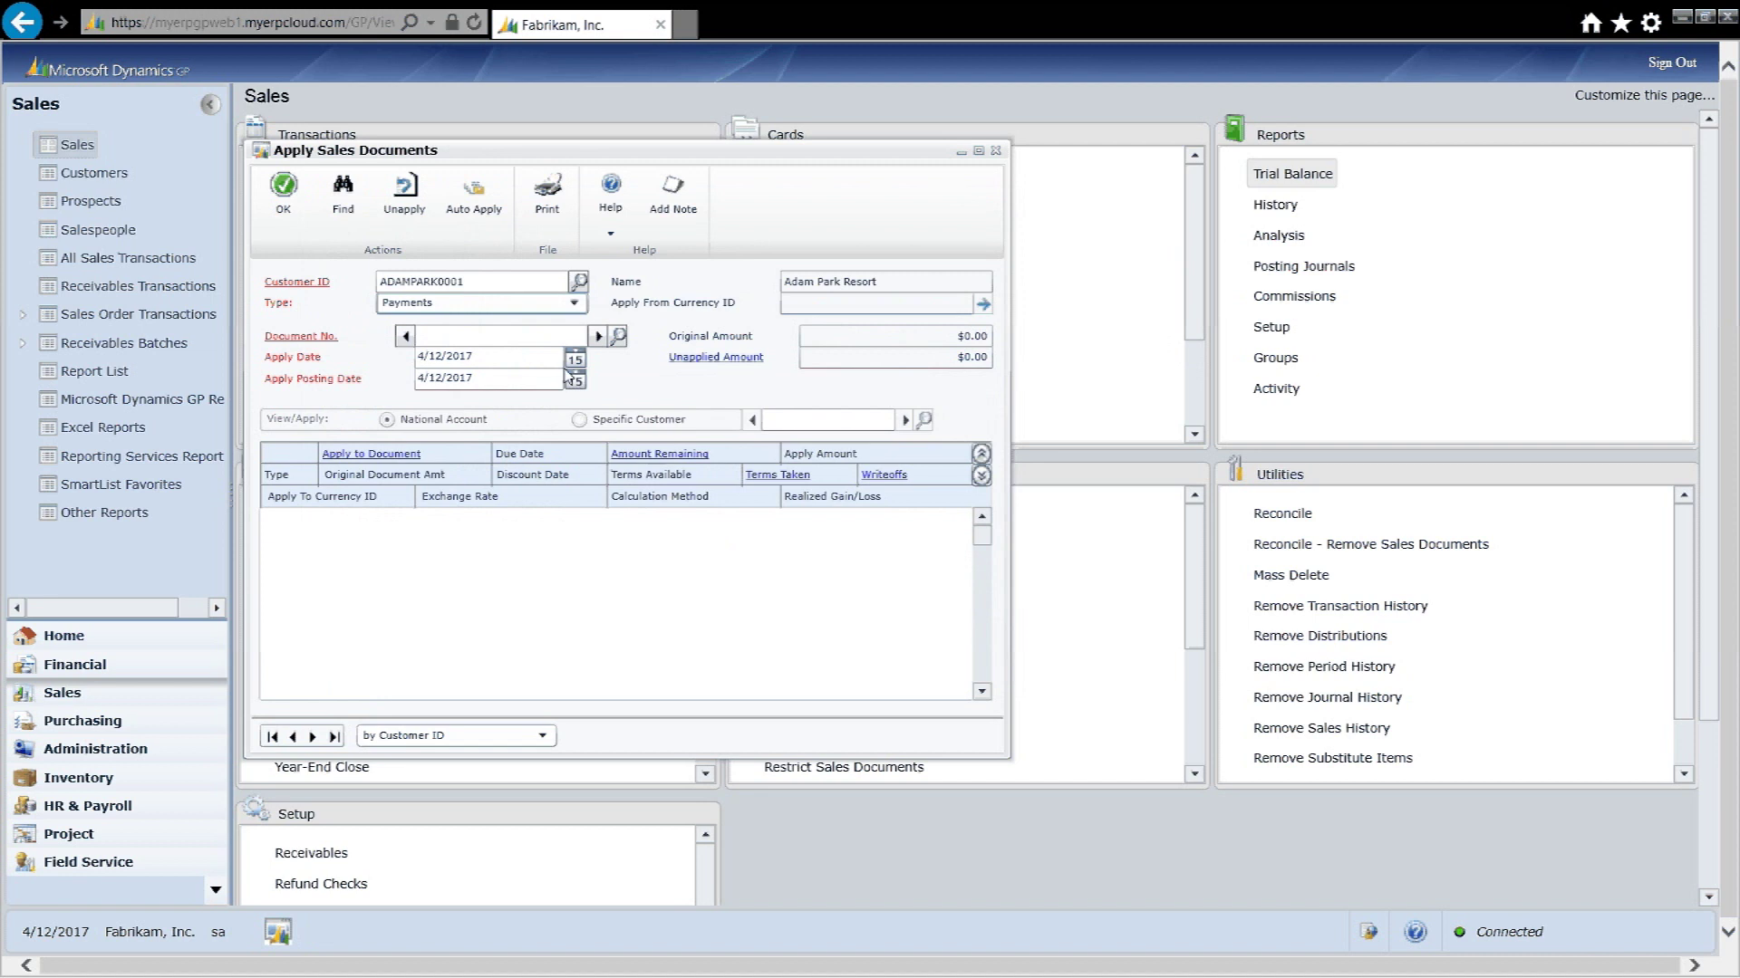
pyautogui.click(599, 339)
pyautogui.doubleClick(526, 404)
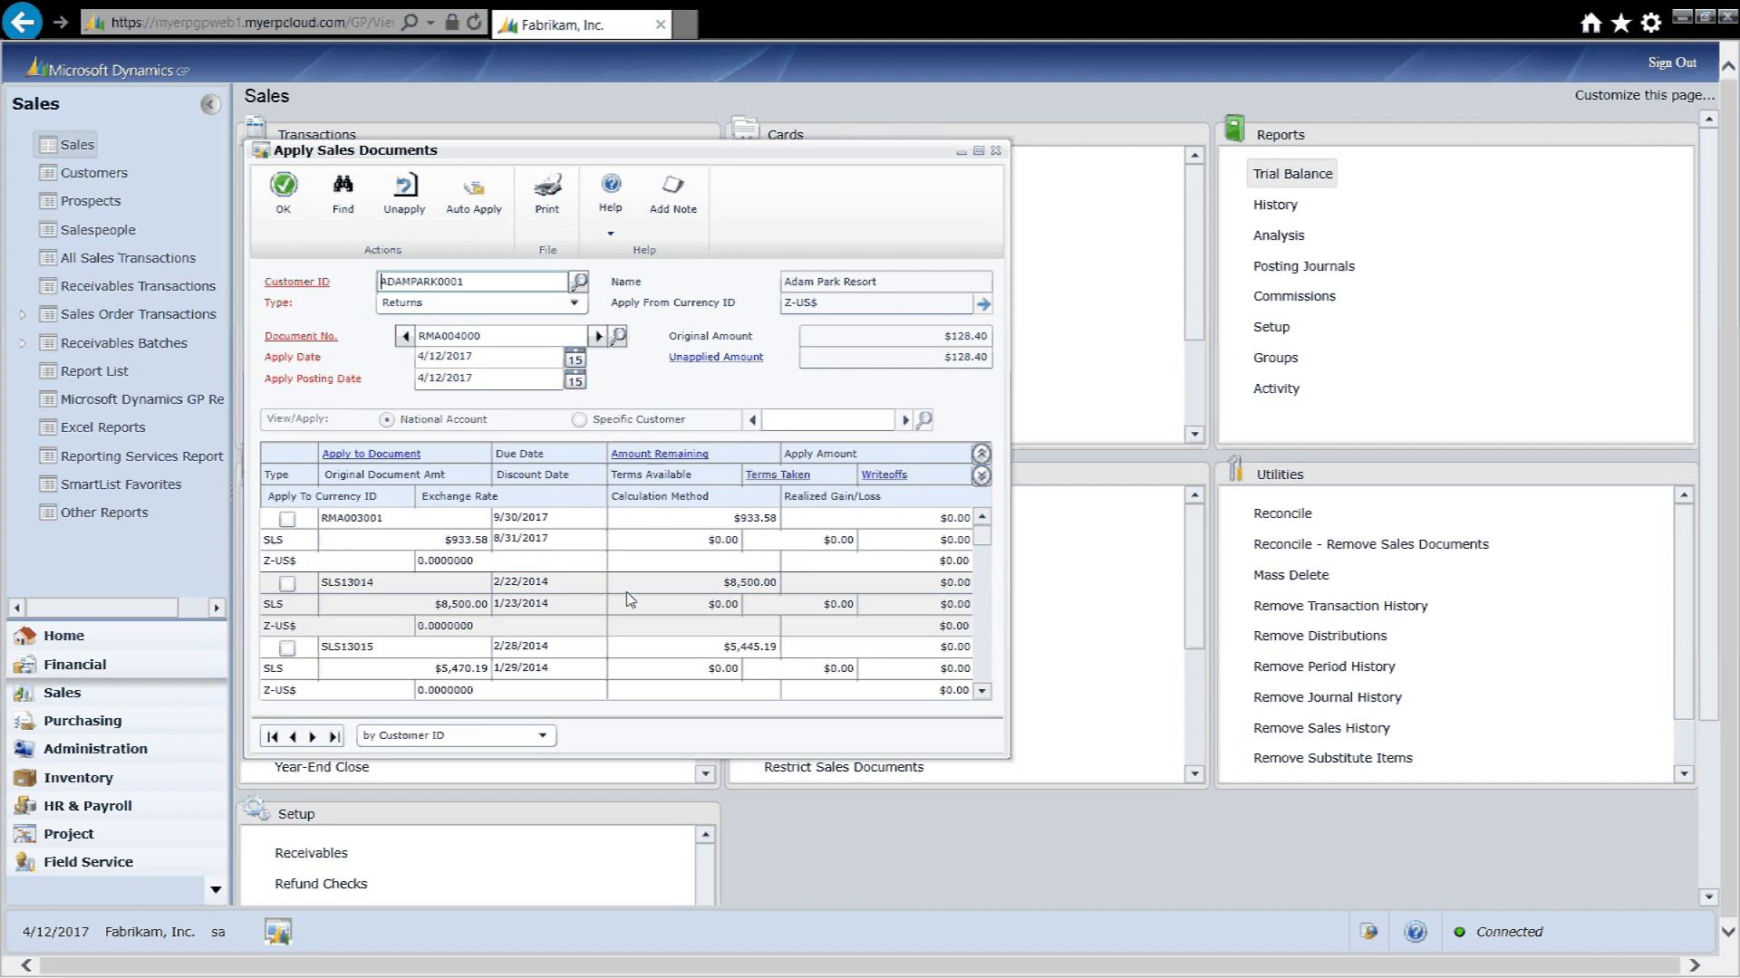
pyautogui.click(287, 582)
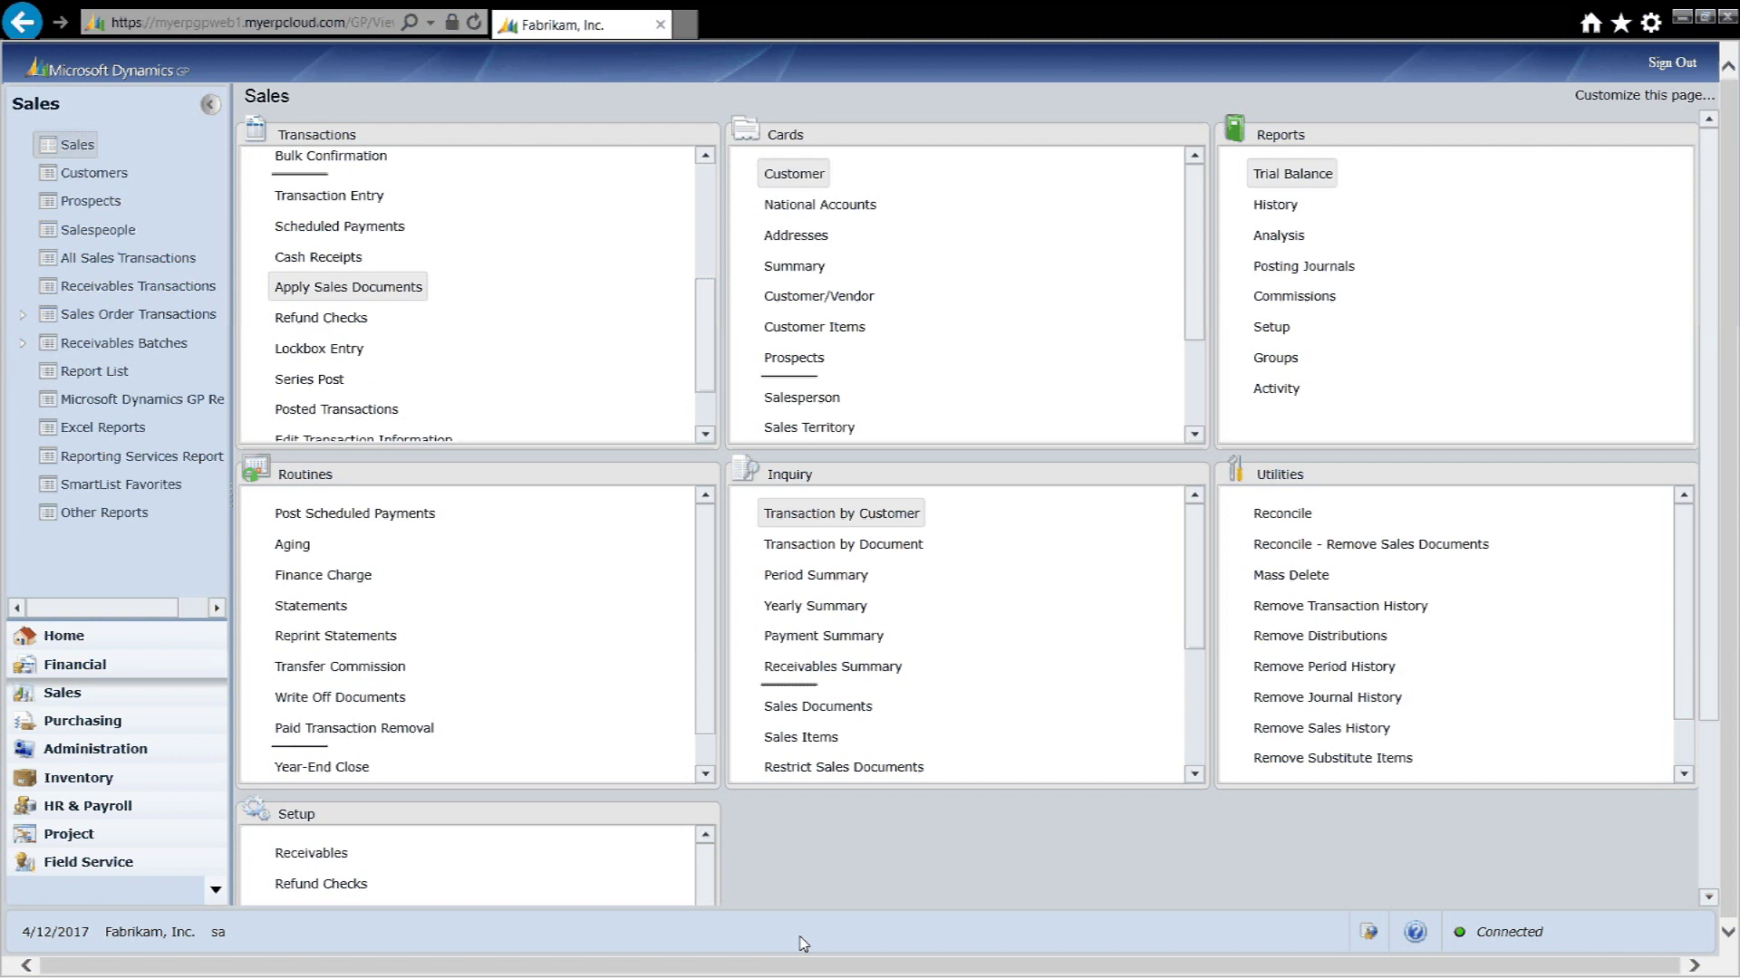
# Start a new cash receipt for the customer Adam Park Resort, without assigning a batch.
pyautogui.click(311, 259)
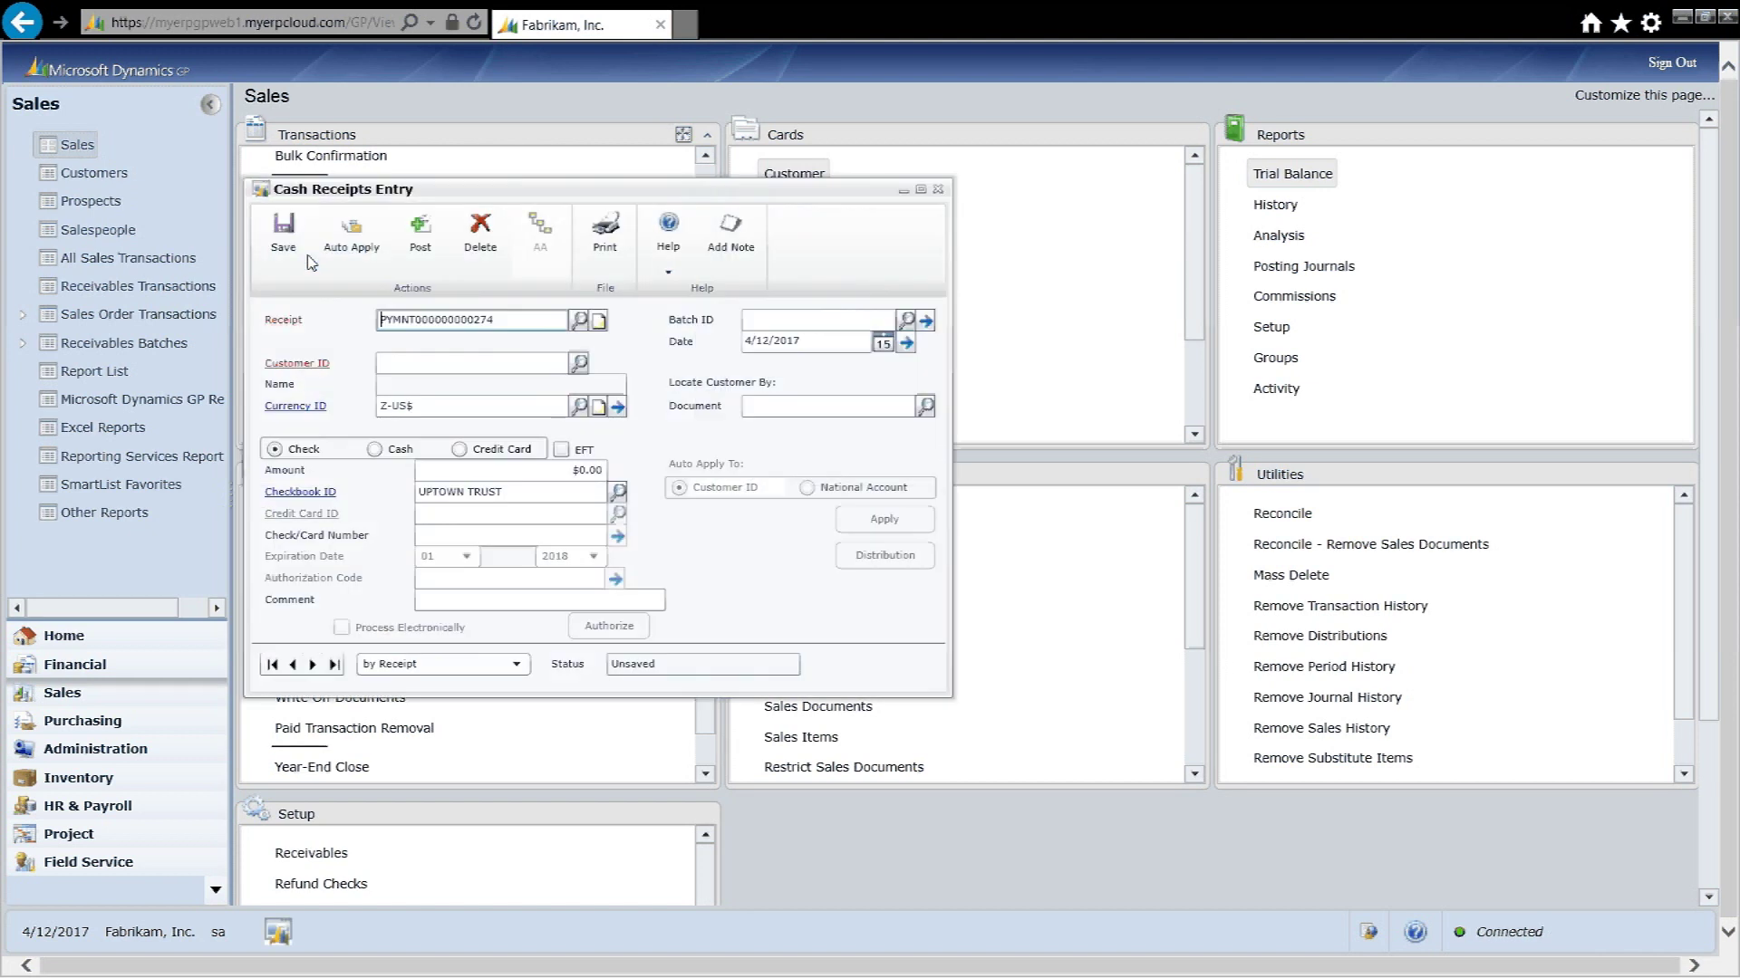
pyautogui.press('Tab')
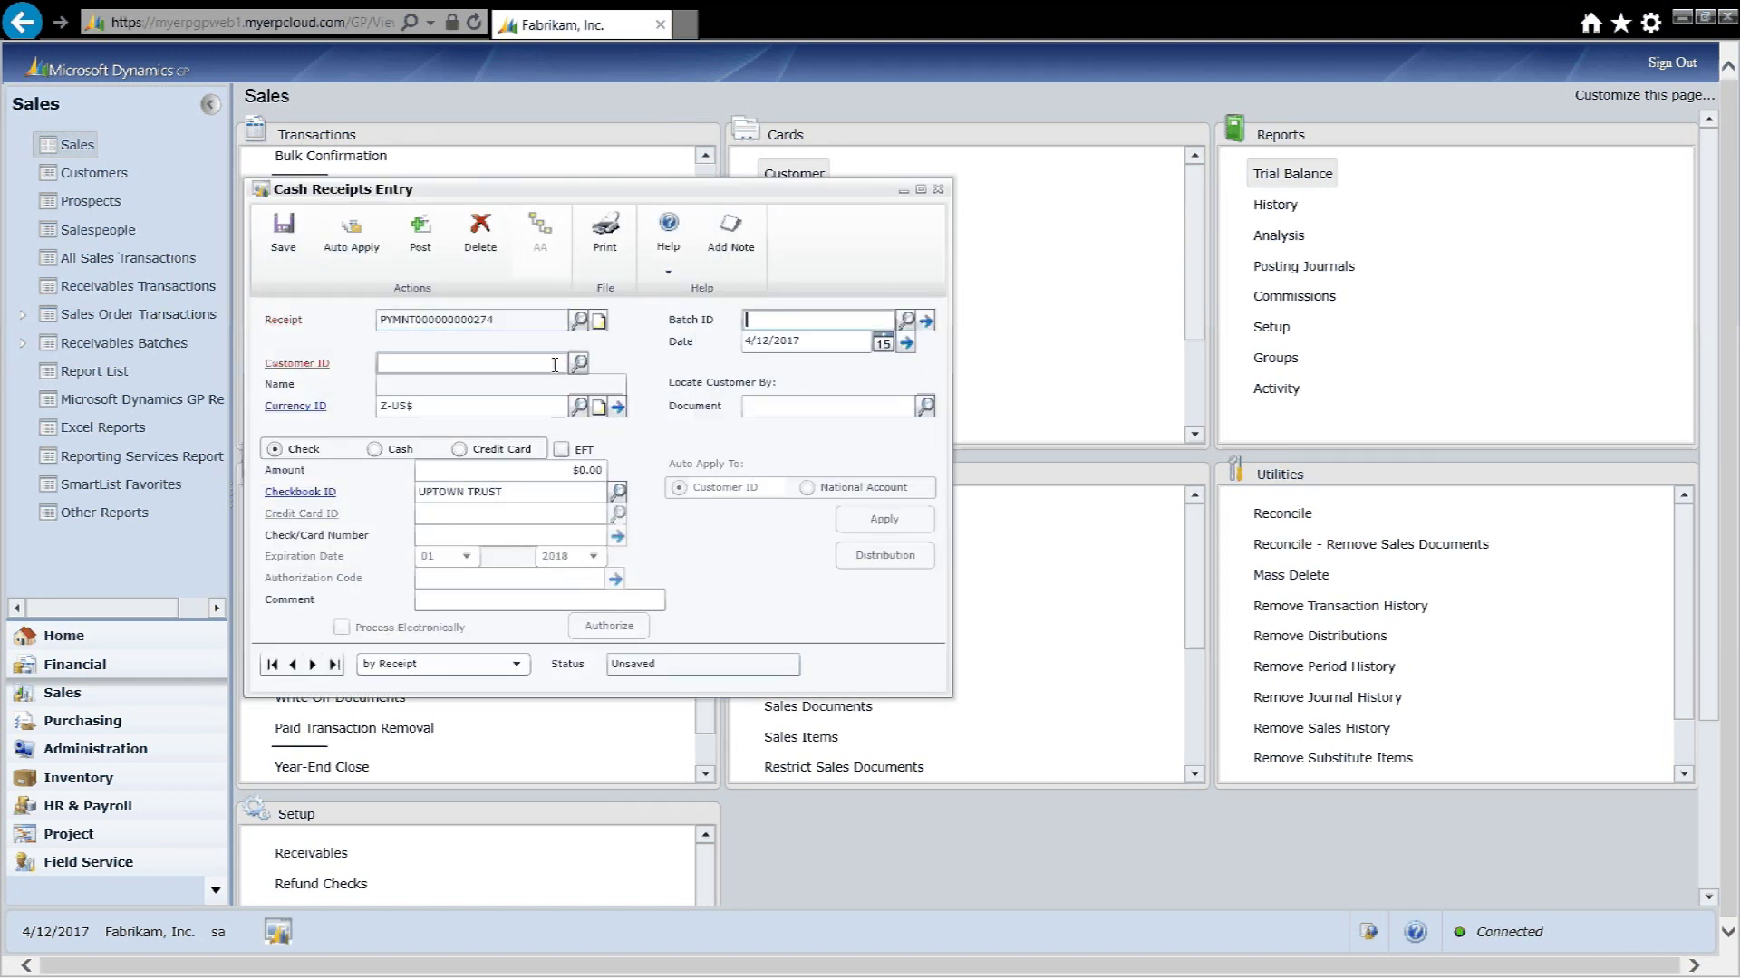
pyautogui.press('Tab')
pyautogui.press('Tab')
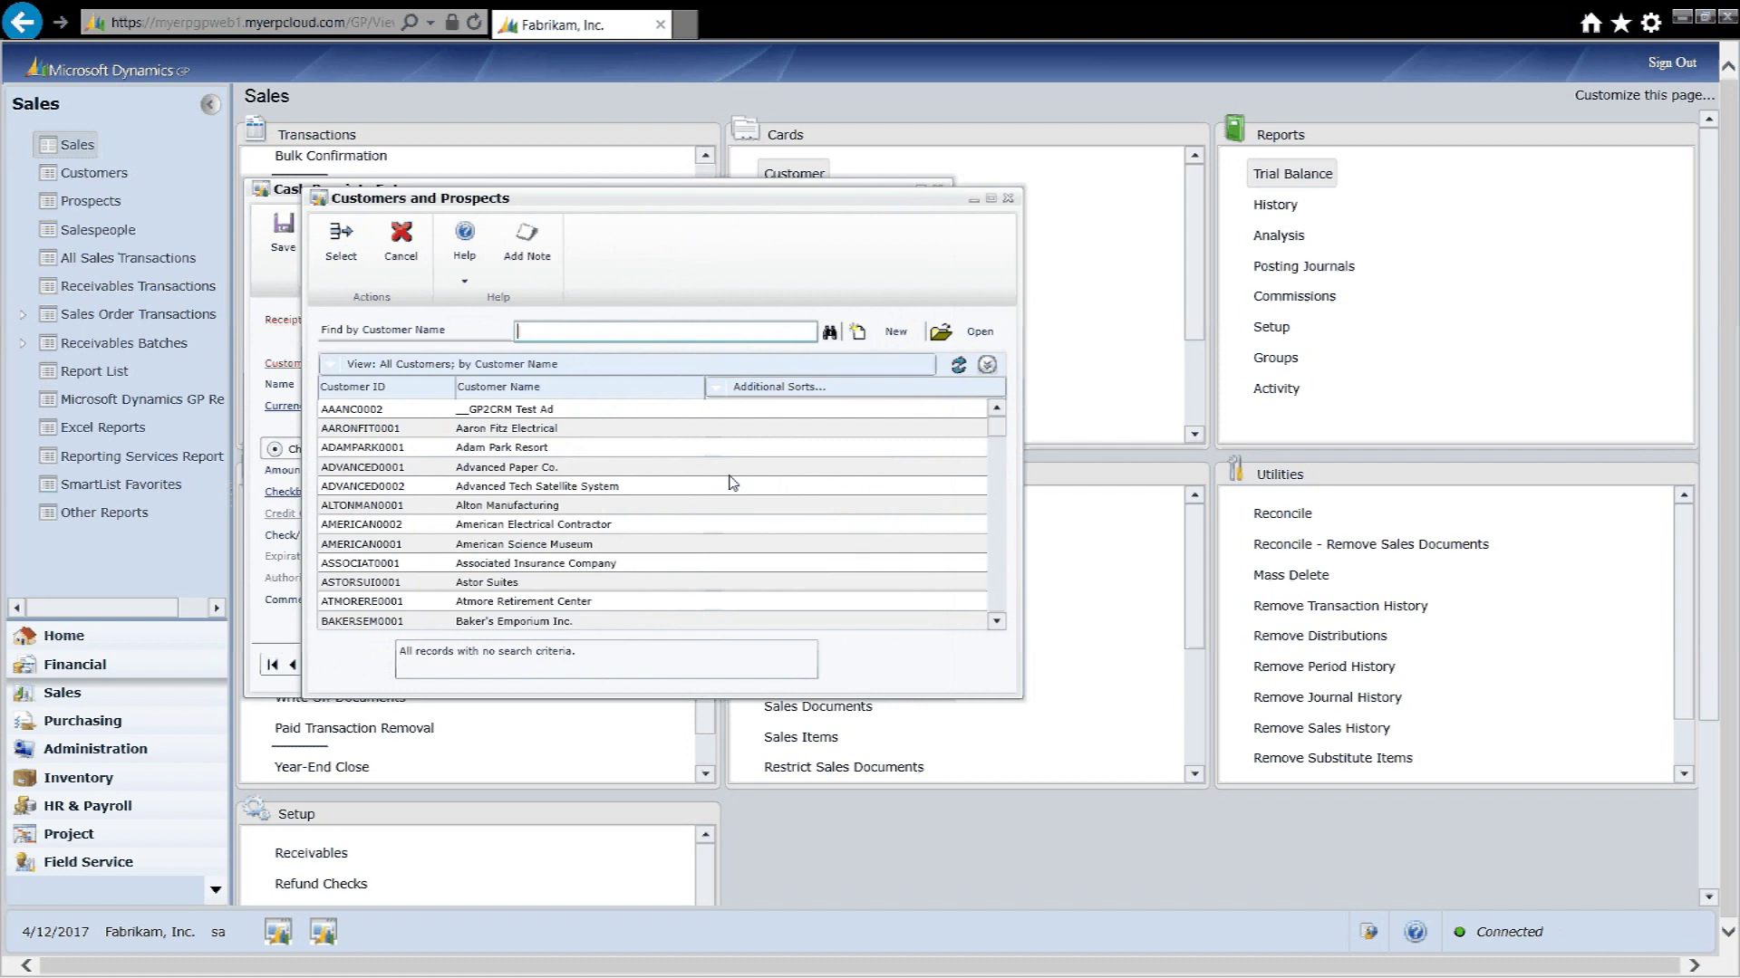
pyautogui.click(525, 447)
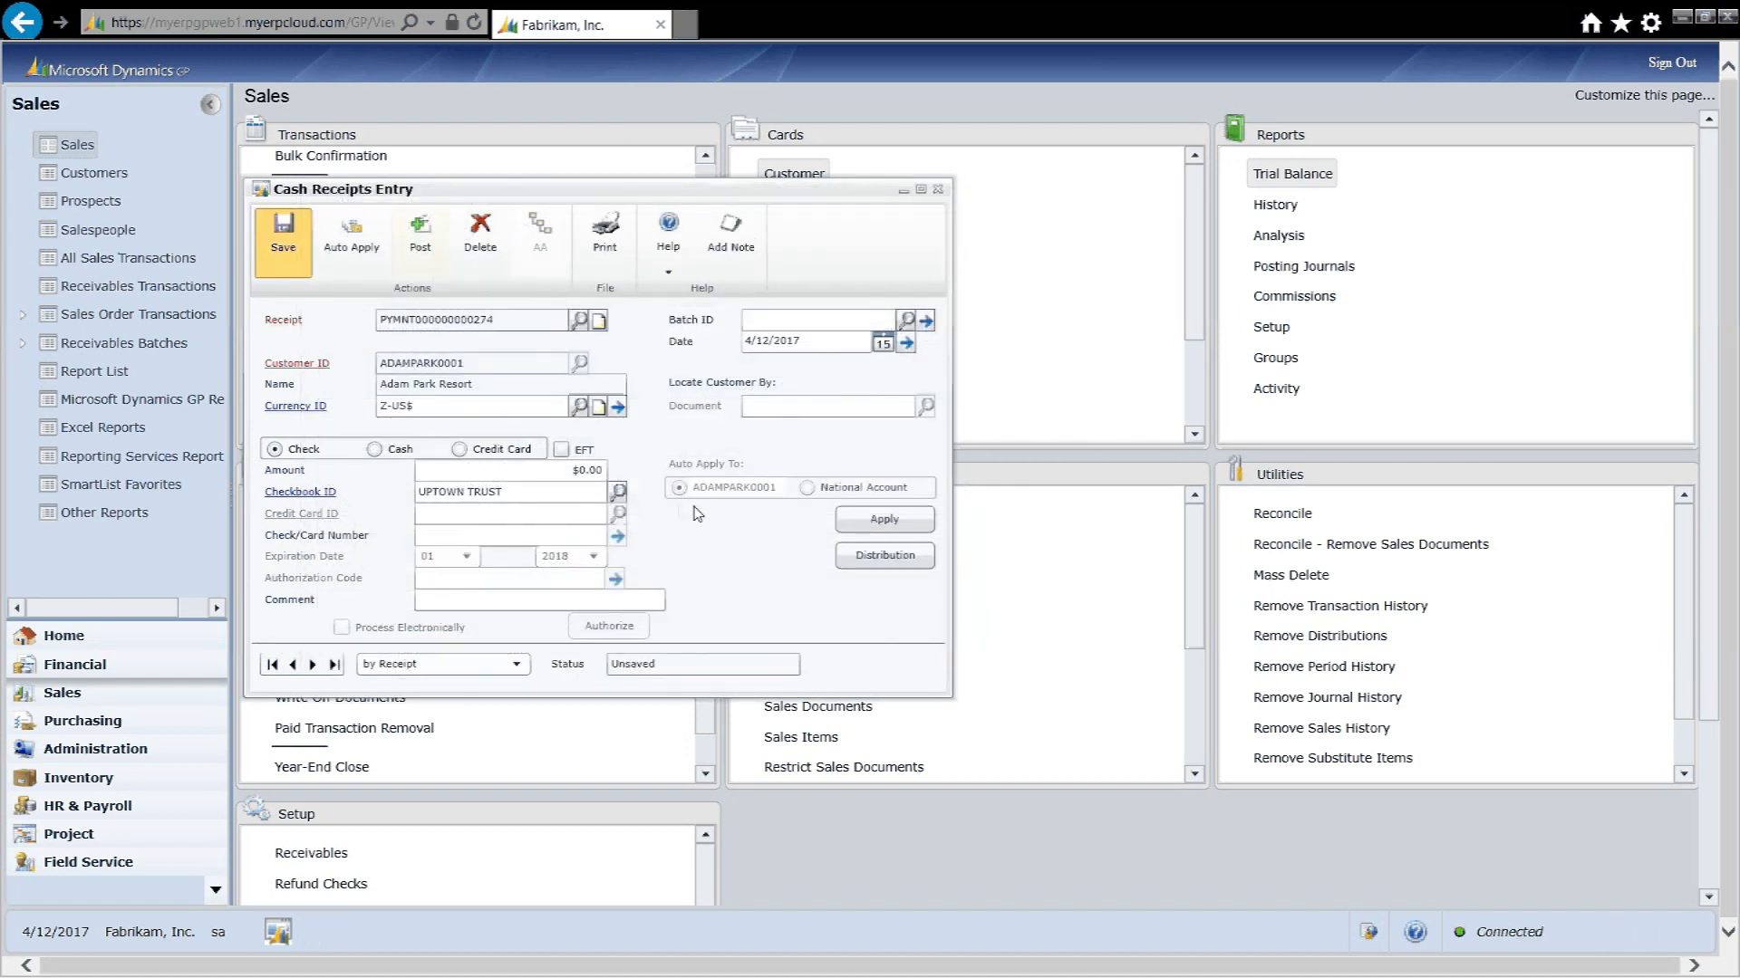
# Set the check receipt's amount to $10,000.00 and enter the check number.
pyautogui.press('Tab')
pyautogui.press('Tab')
pyautogui.press('Tab')
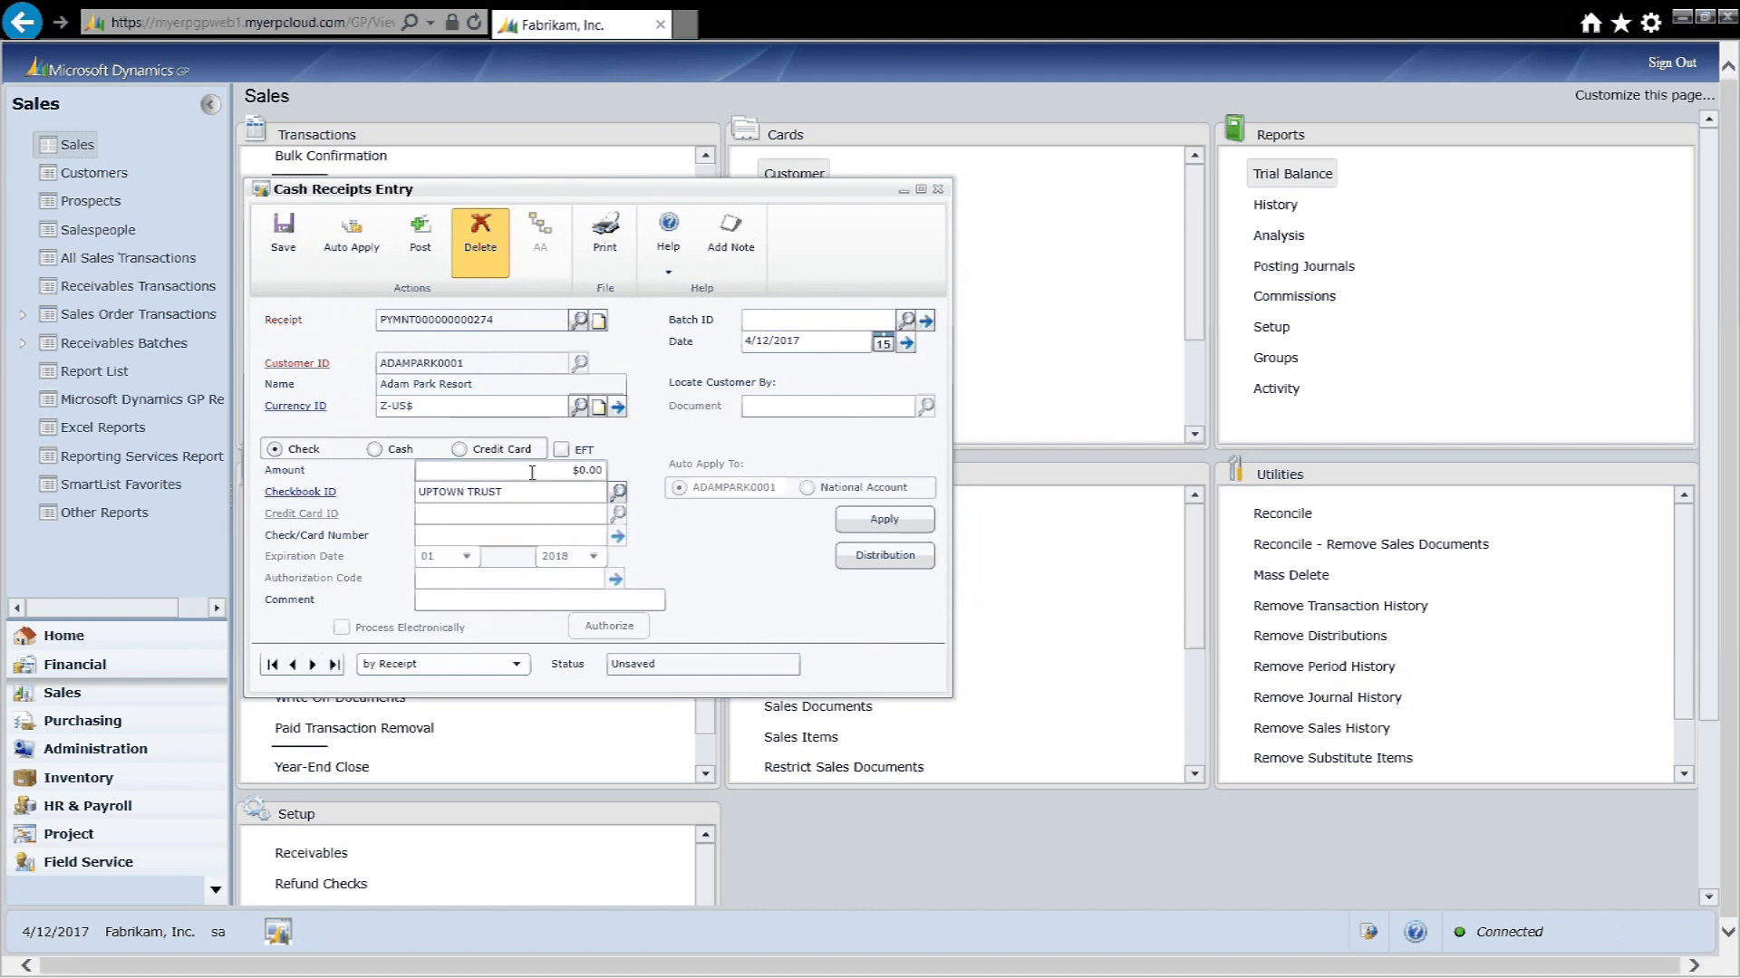
pyautogui.click(588, 473)
pyautogui.doubleClick(588, 473)
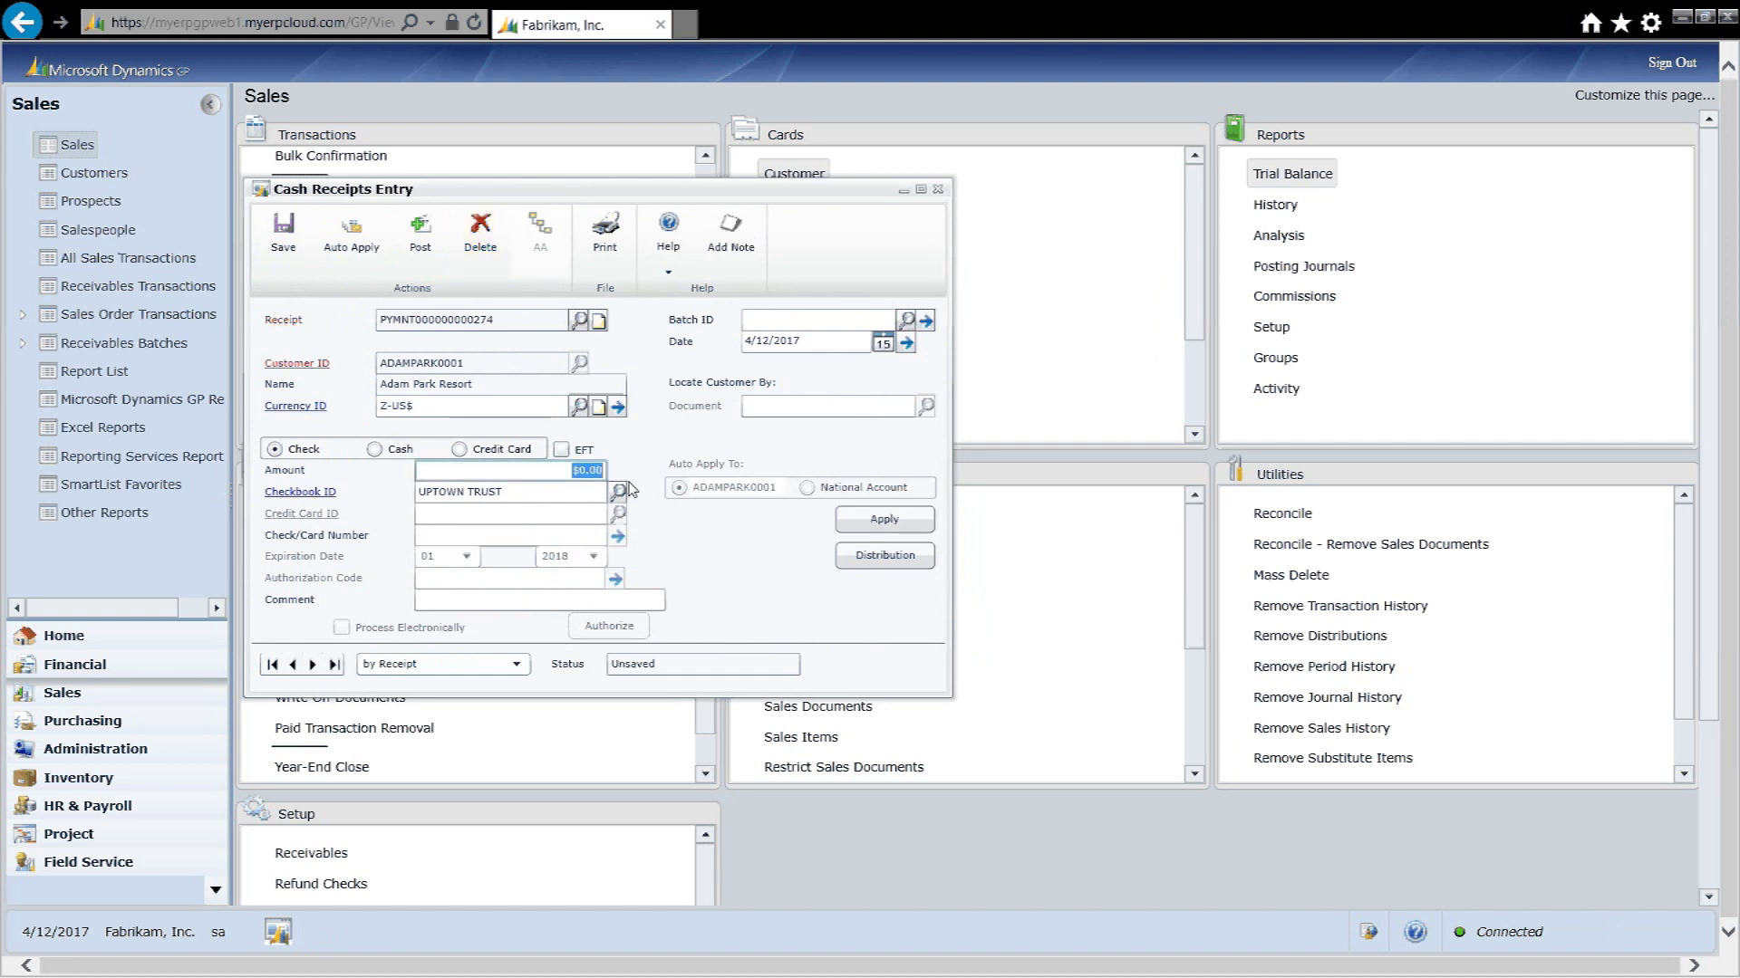
pyautogui.write('10,000.00')
pyautogui.press('Tab')
pyautogui.press('Tab')
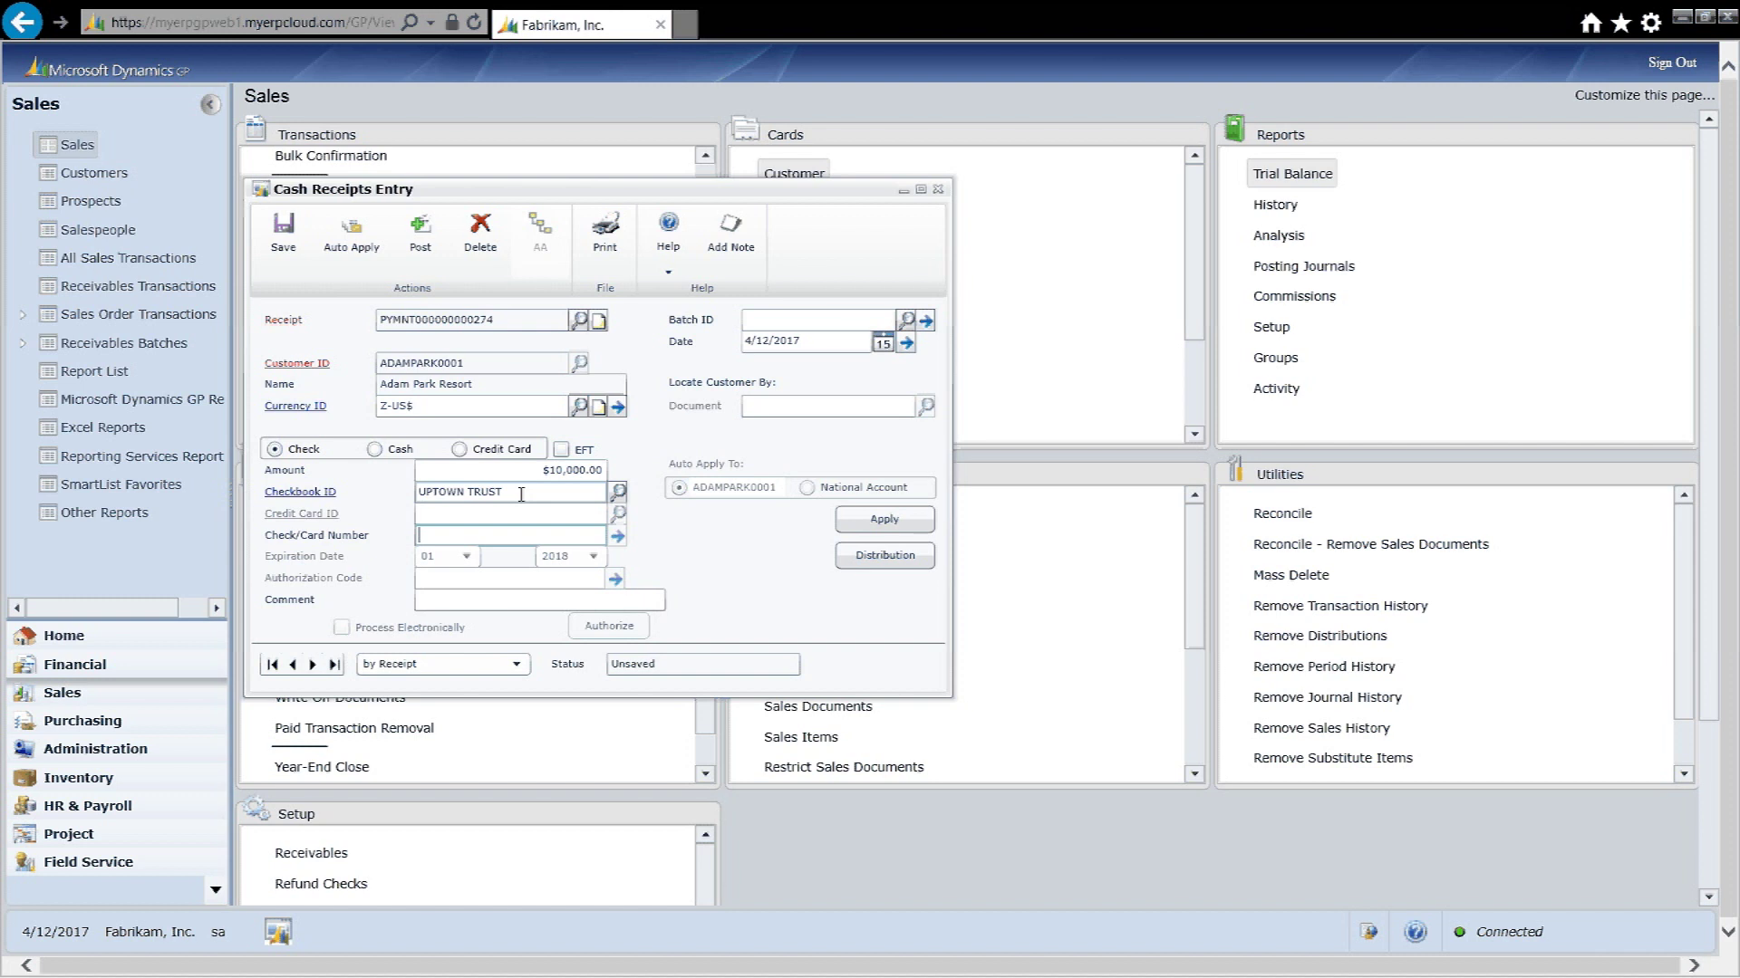
pyautogui.write('346556')
pyautogui.click(663, 604)
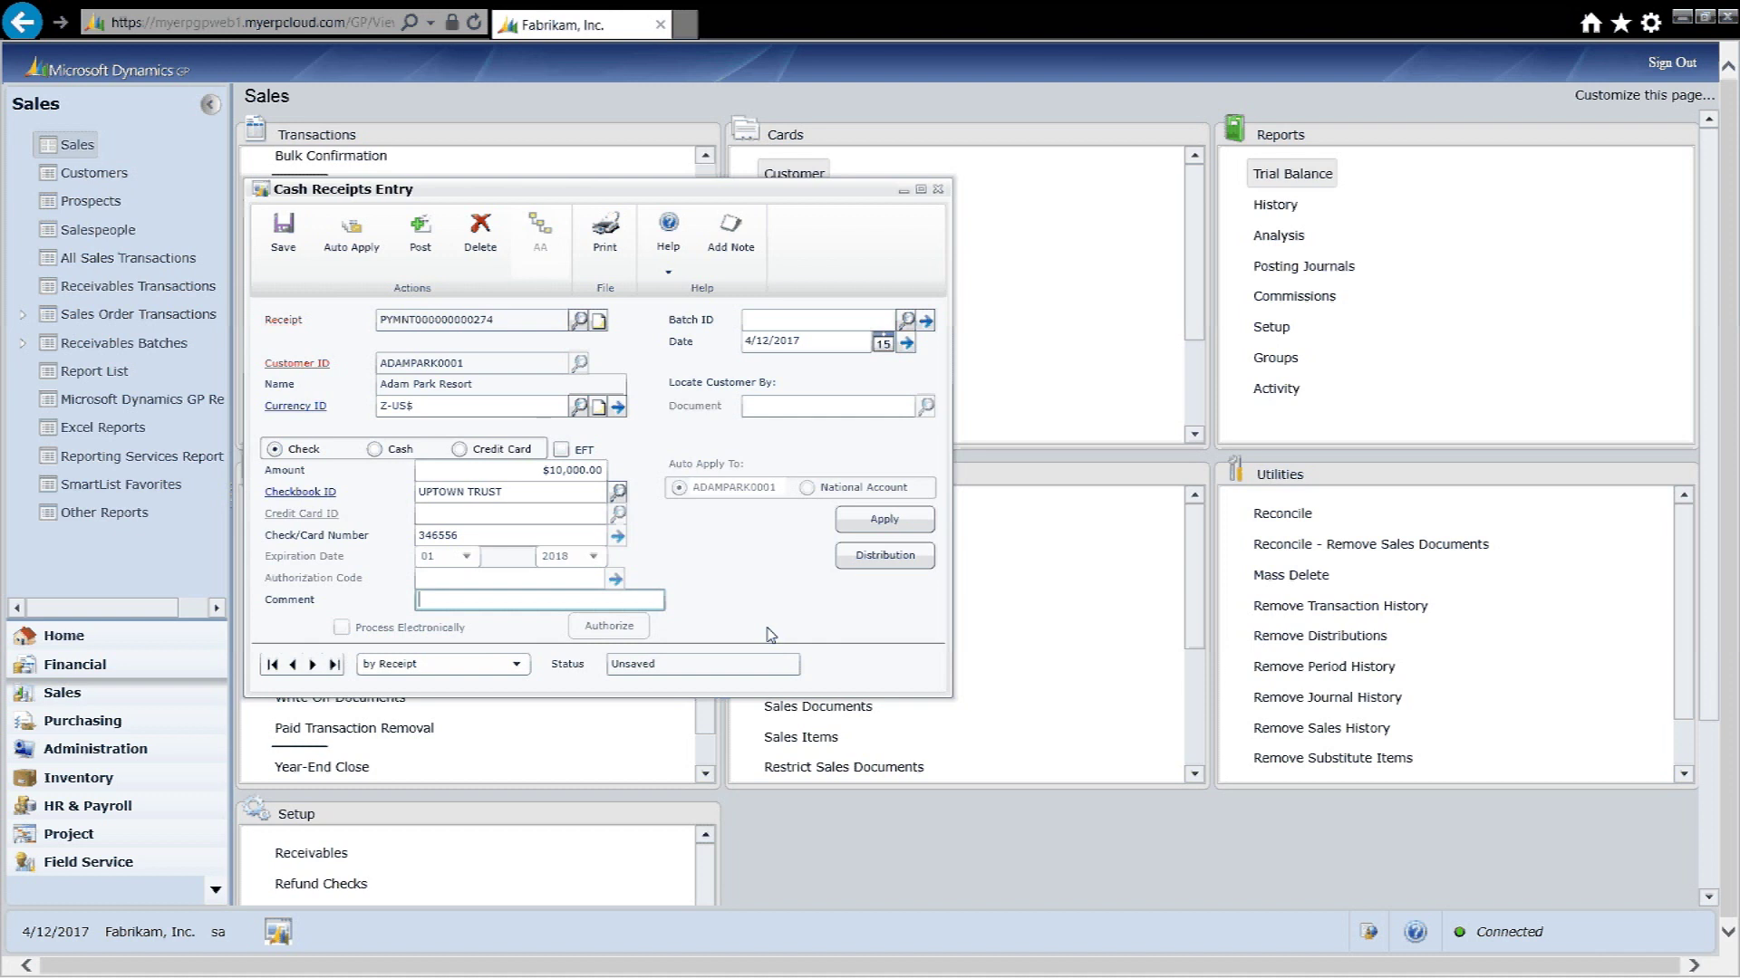
# Apply $5,000.00 of the receipt to the $8,500.00 sales document and the remaining $5,000.00 to the $5,470.19 sales document.
pyautogui.click(890, 522)
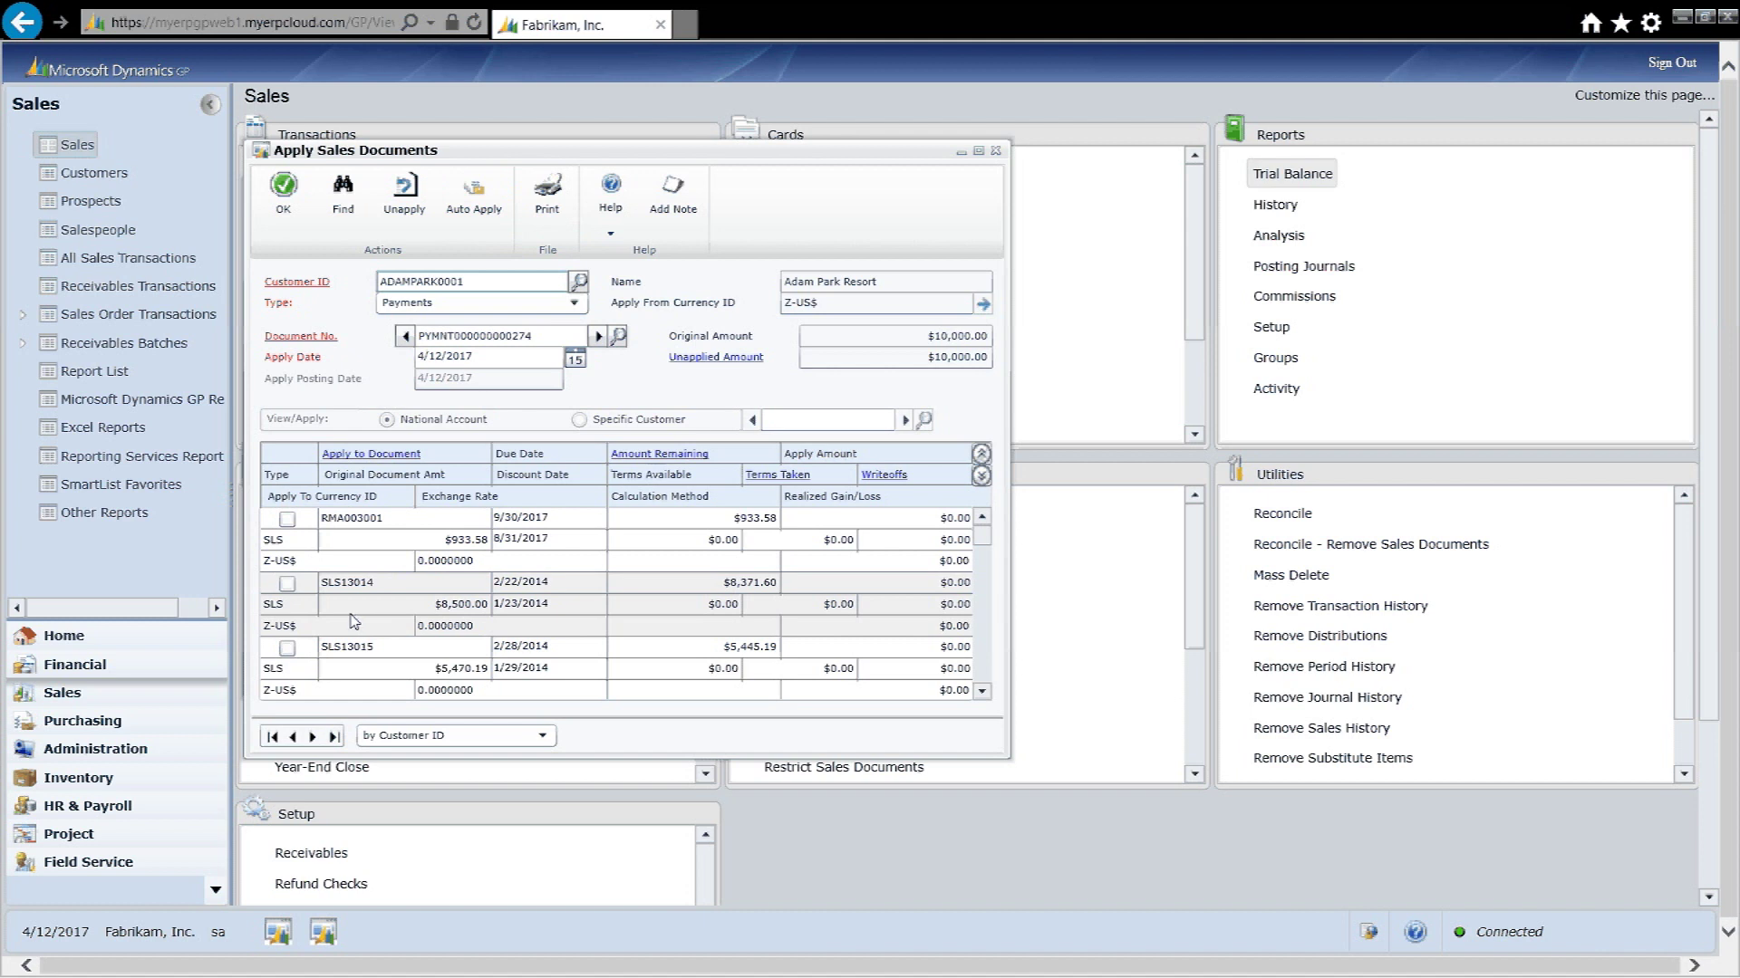
pyautogui.click(287, 585)
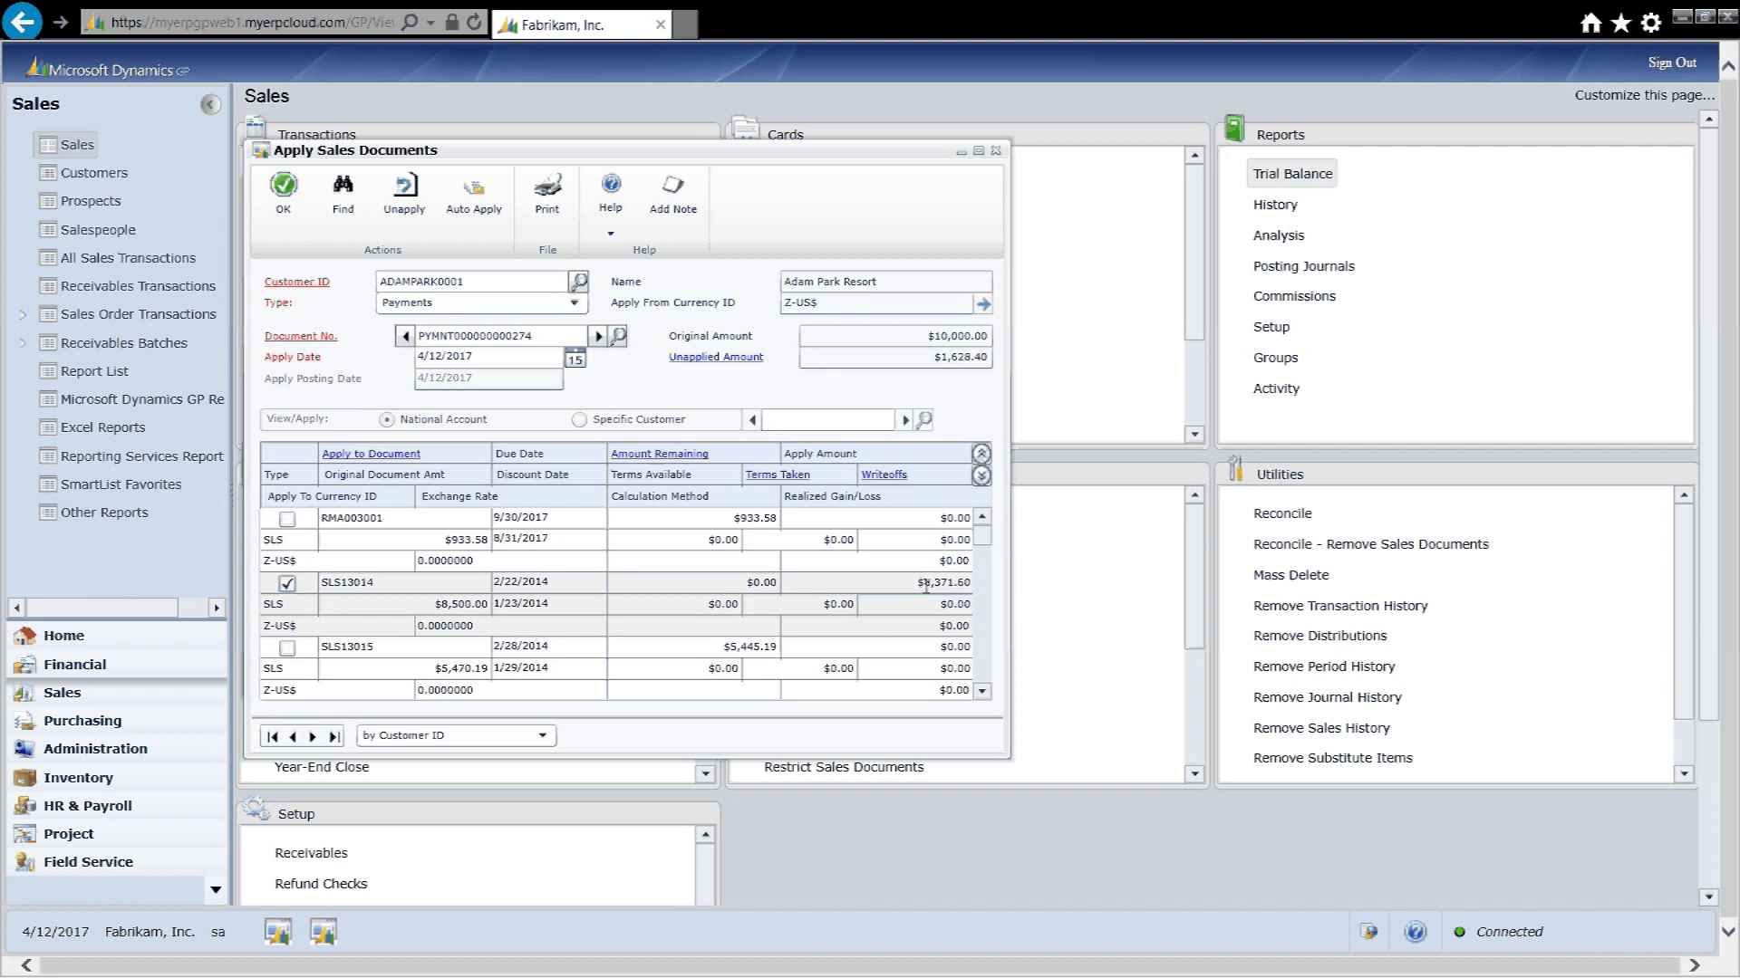
pyautogui.moveTo(914, 584); pyautogui.dragTo(986, 594)
pyautogui.write('50000')
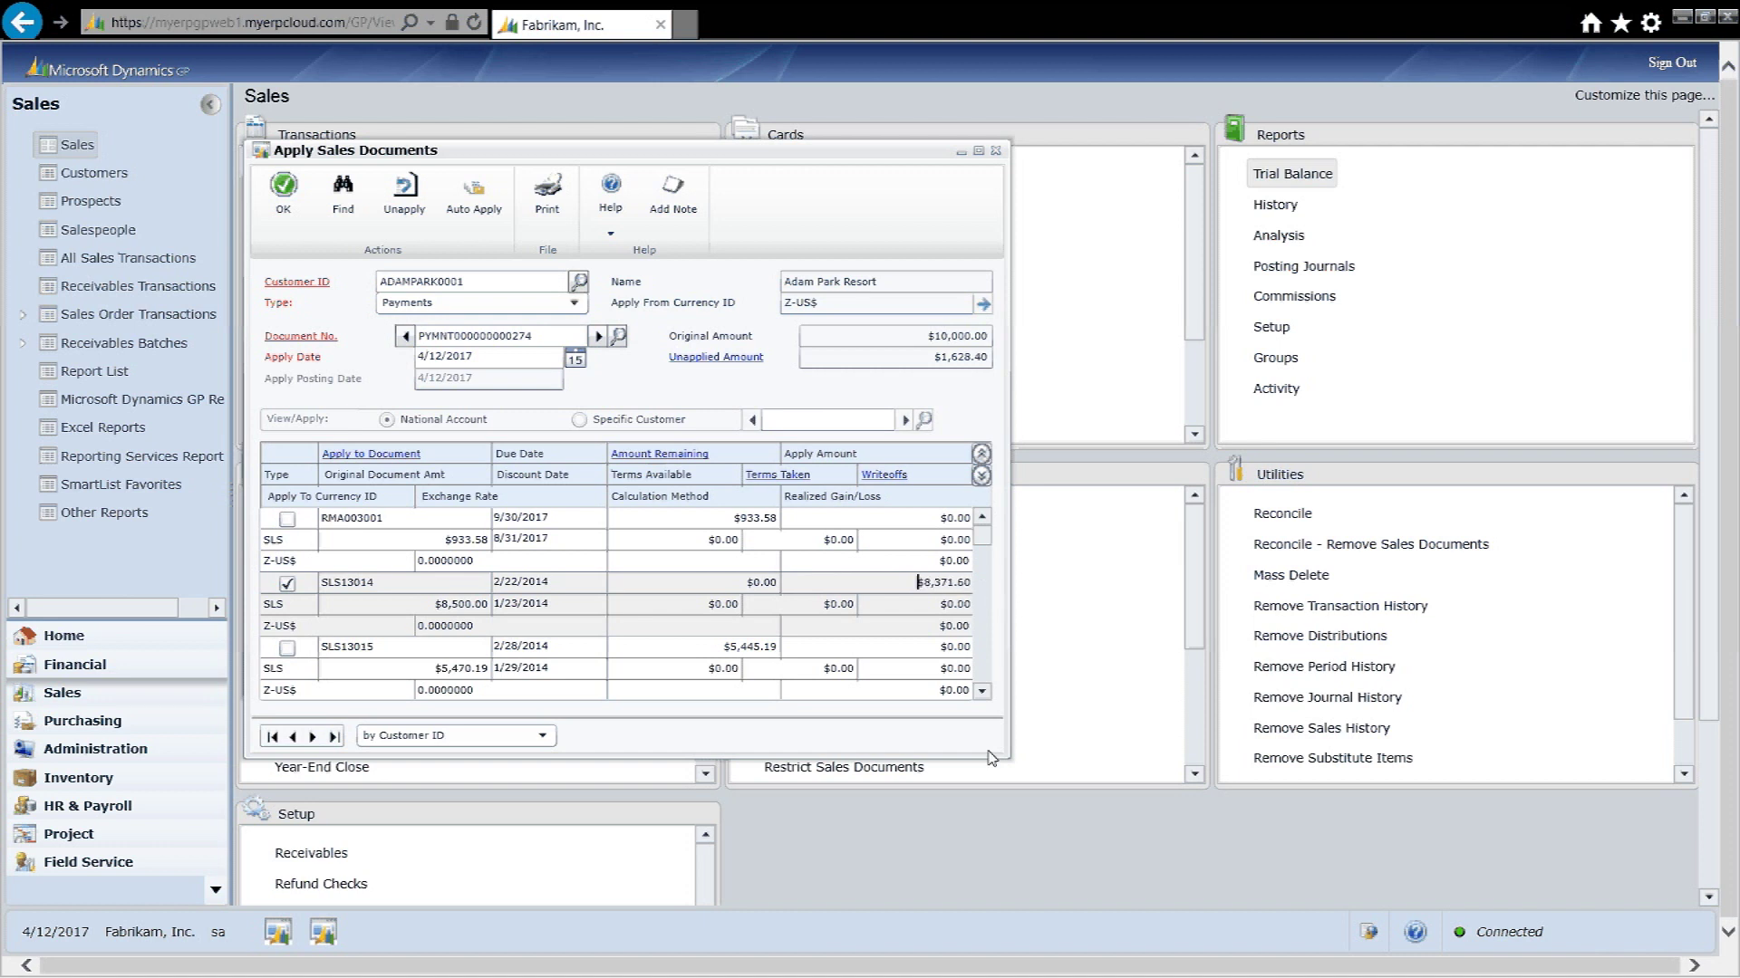
pyautogui.click(908, 581)
pyautogui.moveTo(909, 581); pyautogui.dragTo(994, 590)
pyautogui.write('5,000.00')
pyautogui.press('Tab')
pyautogui.click(287, 649)
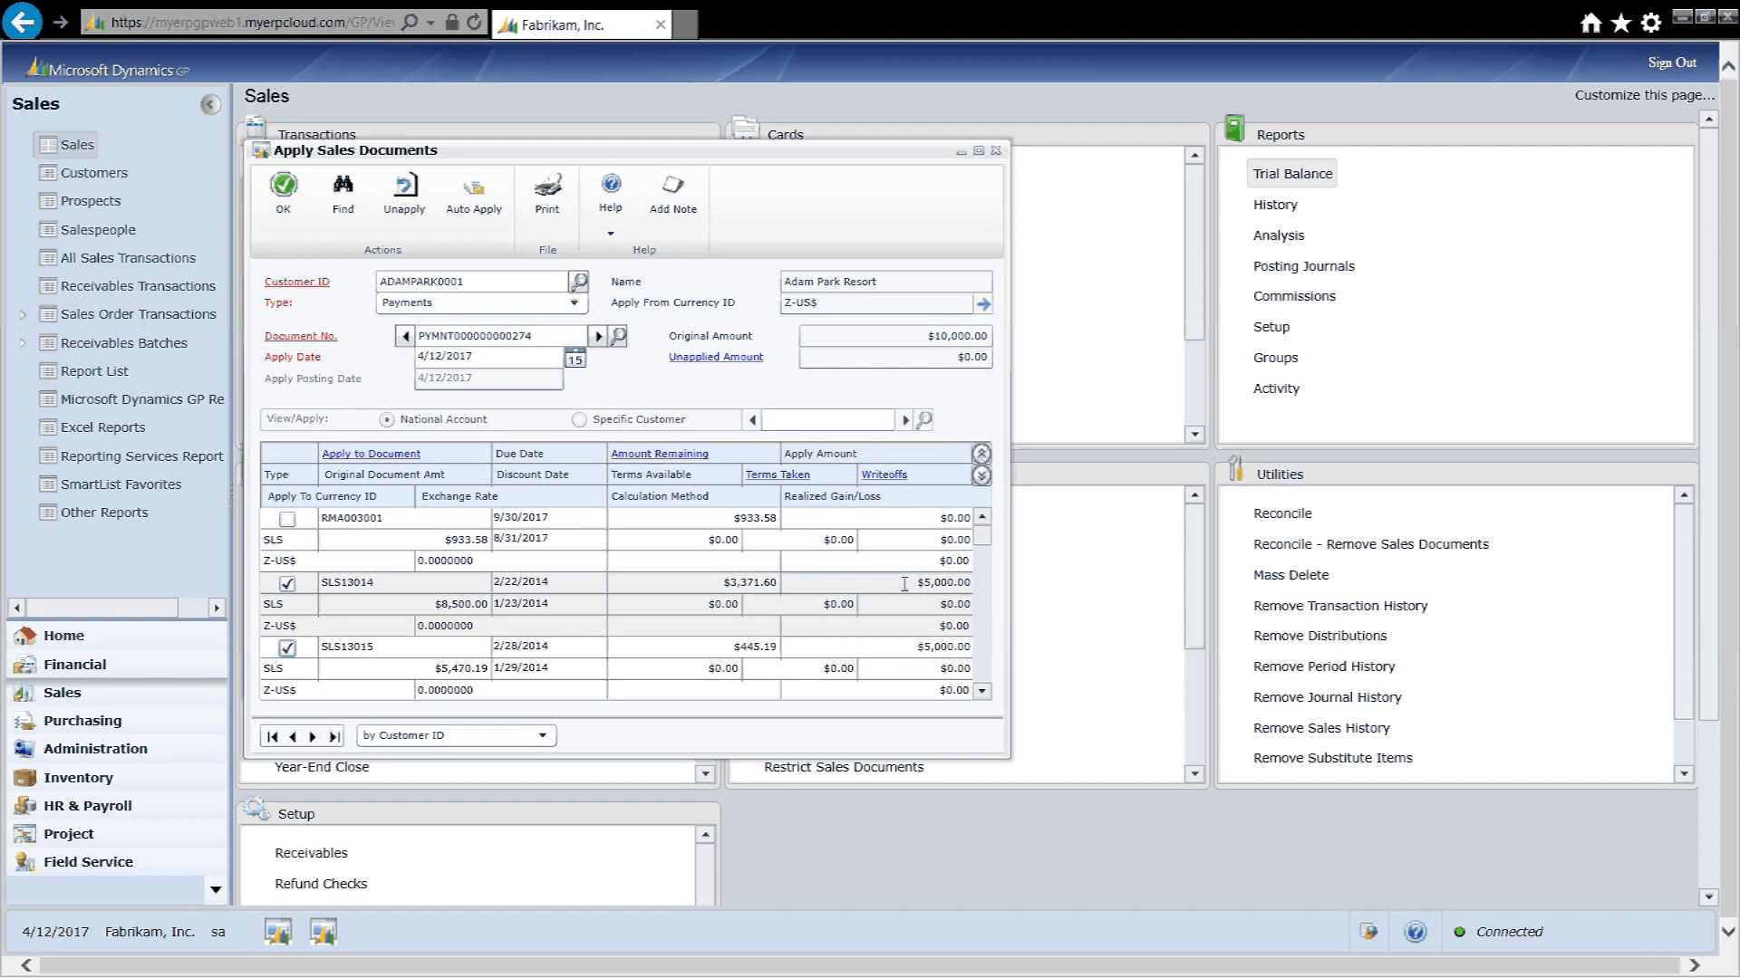
pyautogui.click(285, 201)
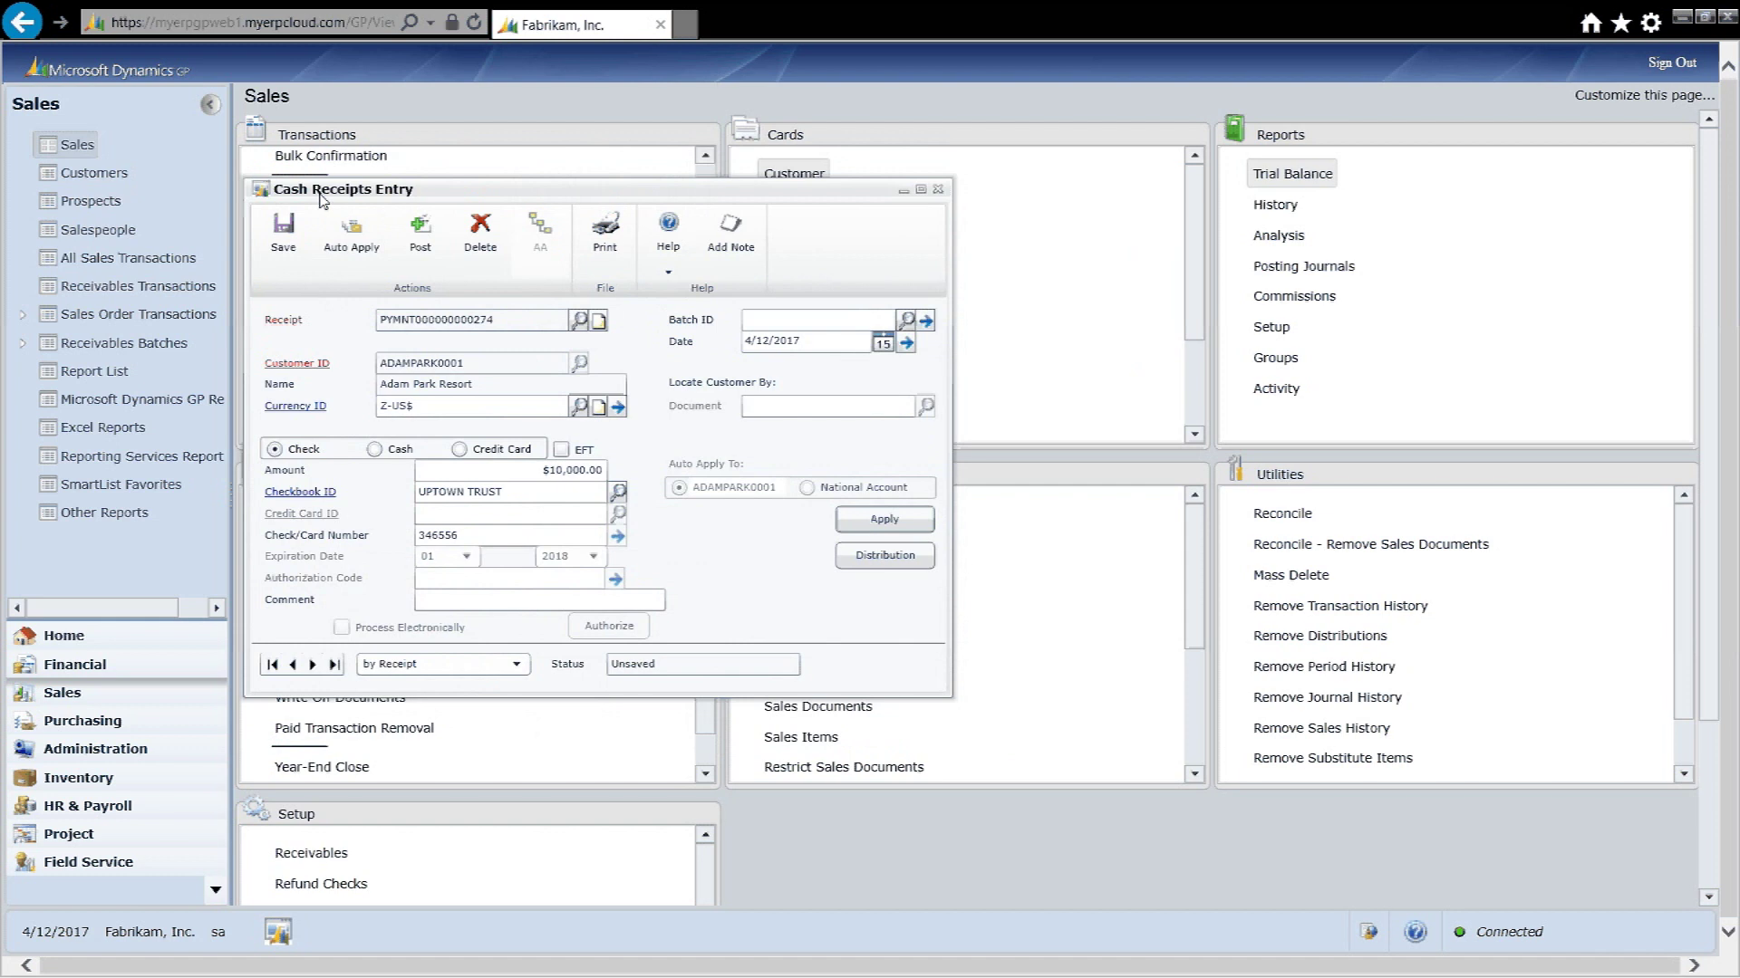
# Create the batch CASH RECEIPTS with checkbook UPTOWN TRUST, assign it to the receipt, and save the receipt.
pyautogui.click(779, 323)
pyautogui.write('CASH RECEIPTS')
pyautogui.press('Tab')
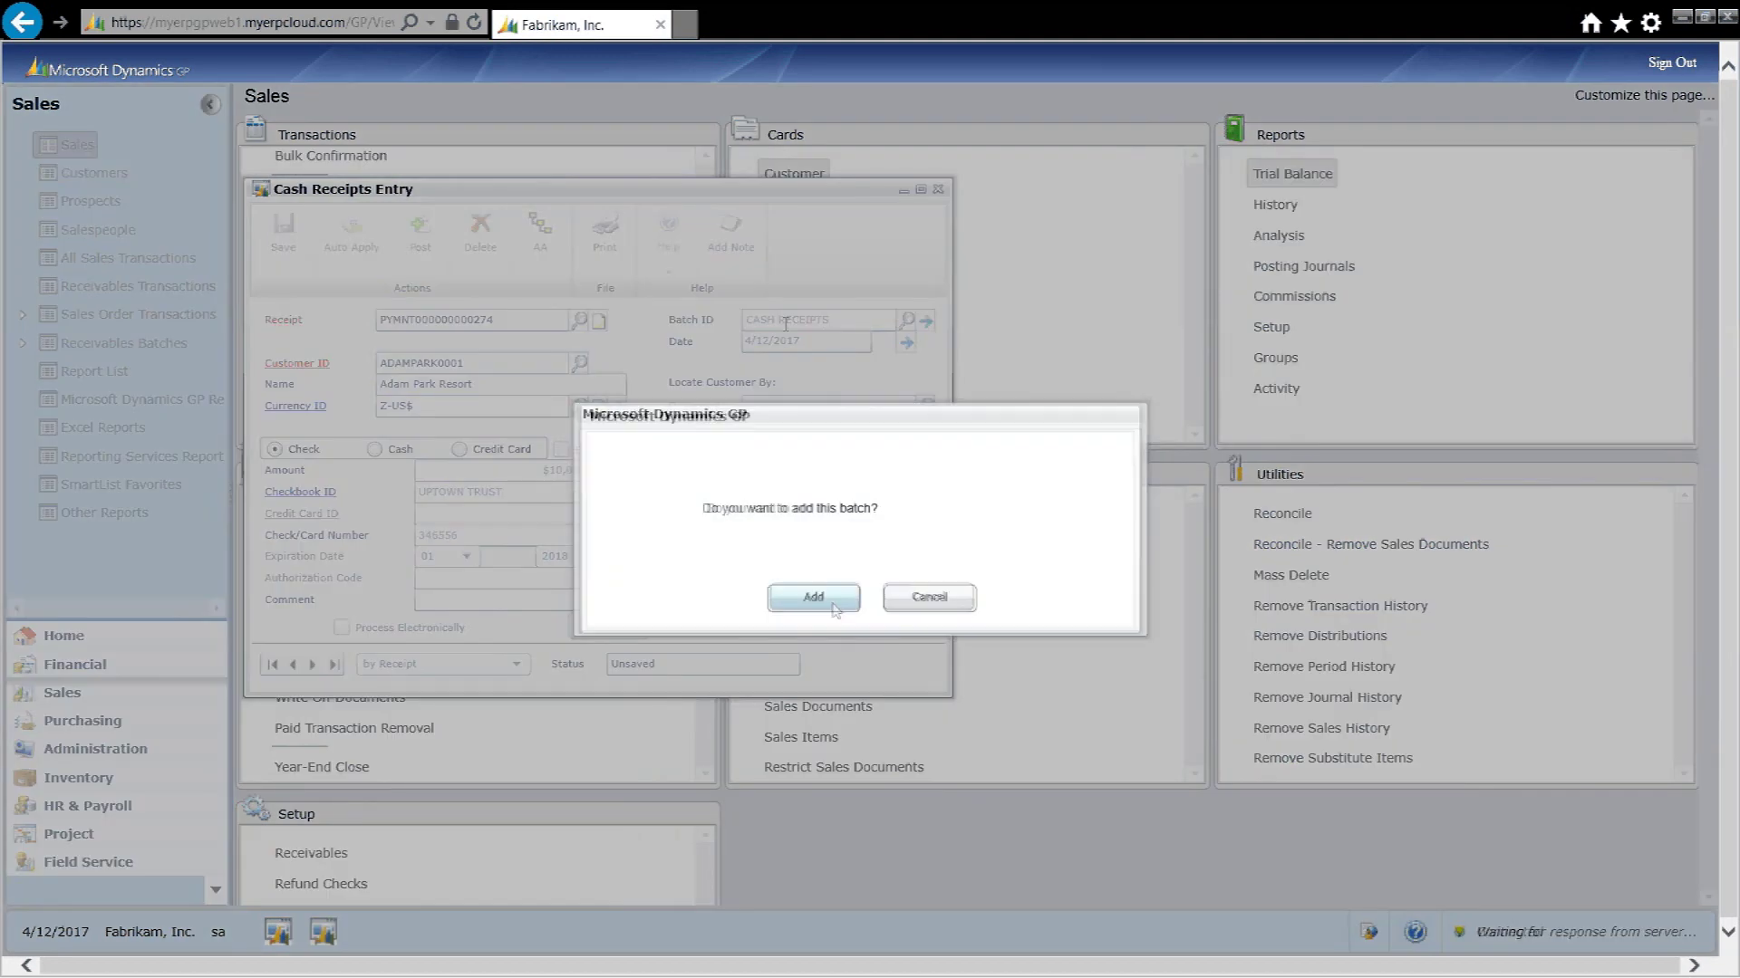
pyautogui.click(832, 604)
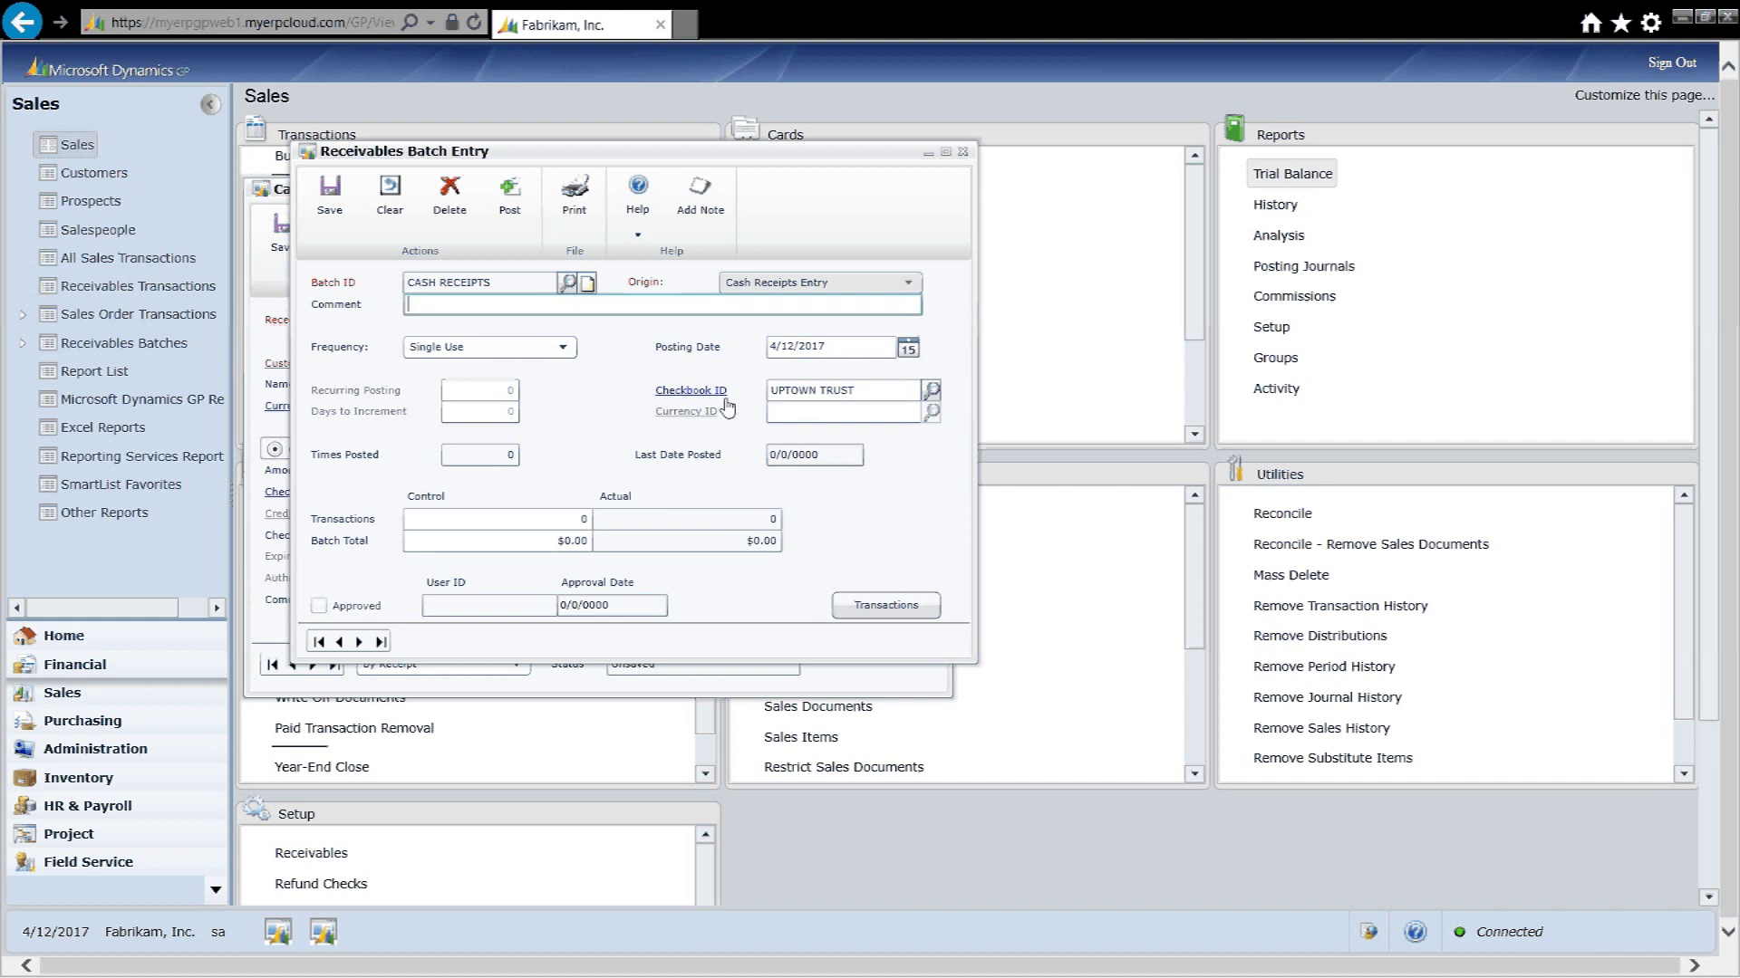
pyautogui.click(336, 200)
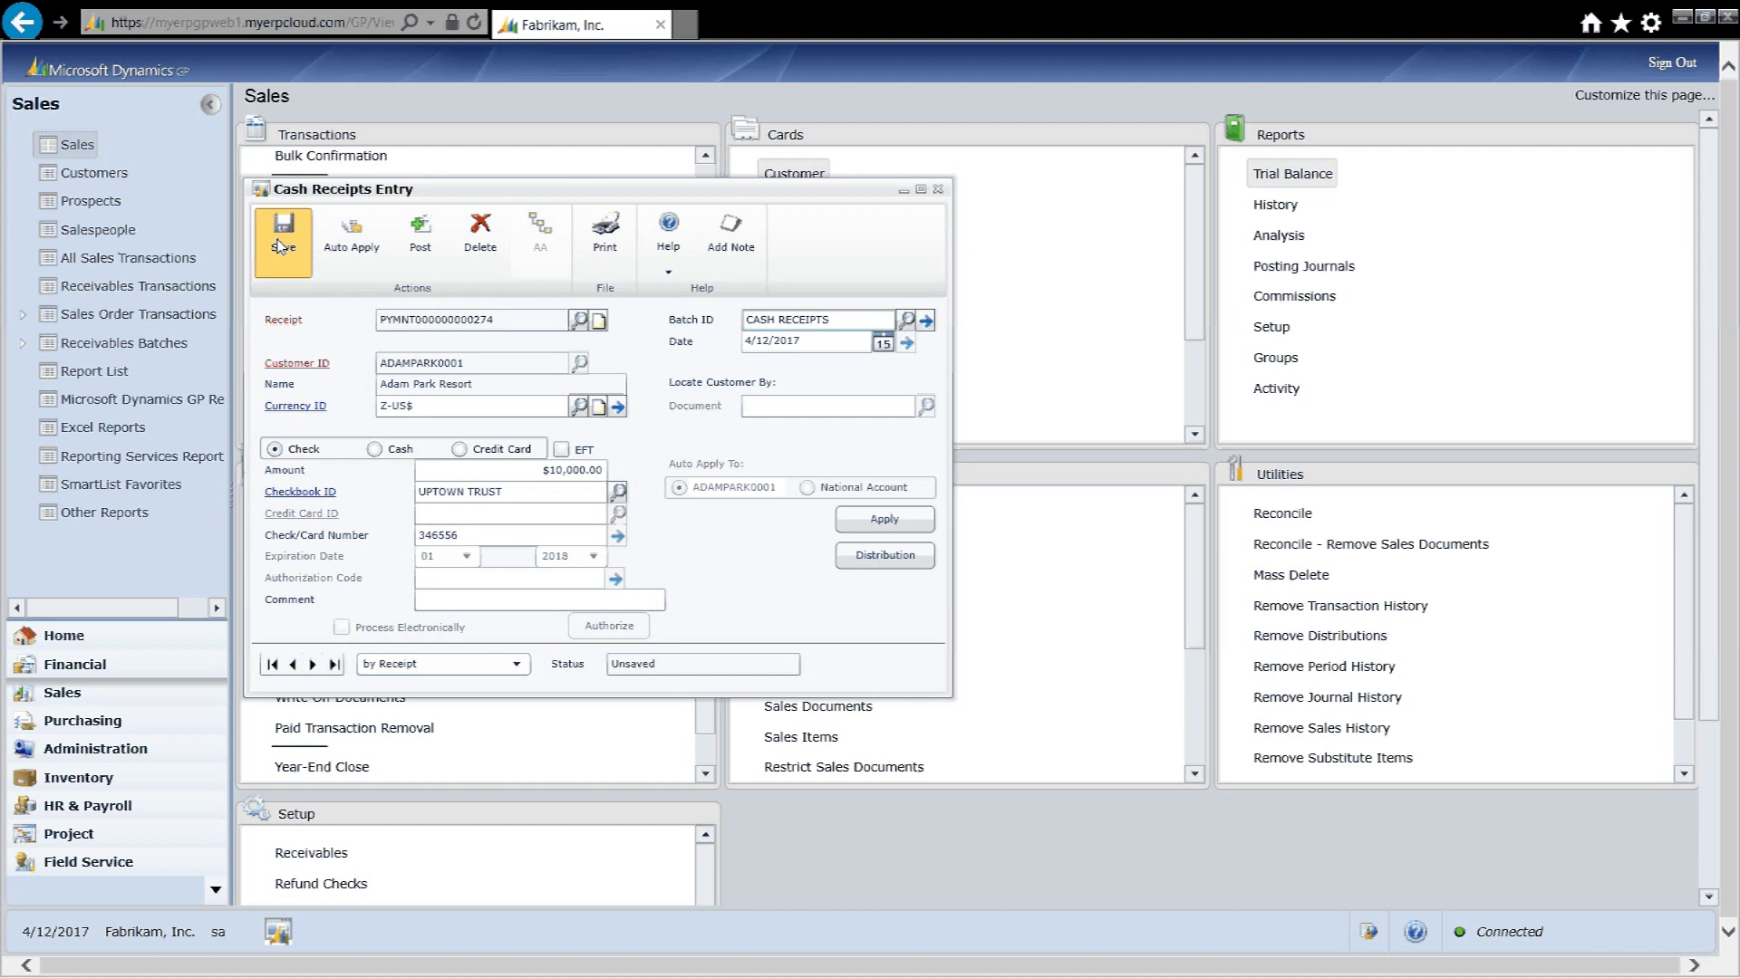
pyautogui.click(280, 245)
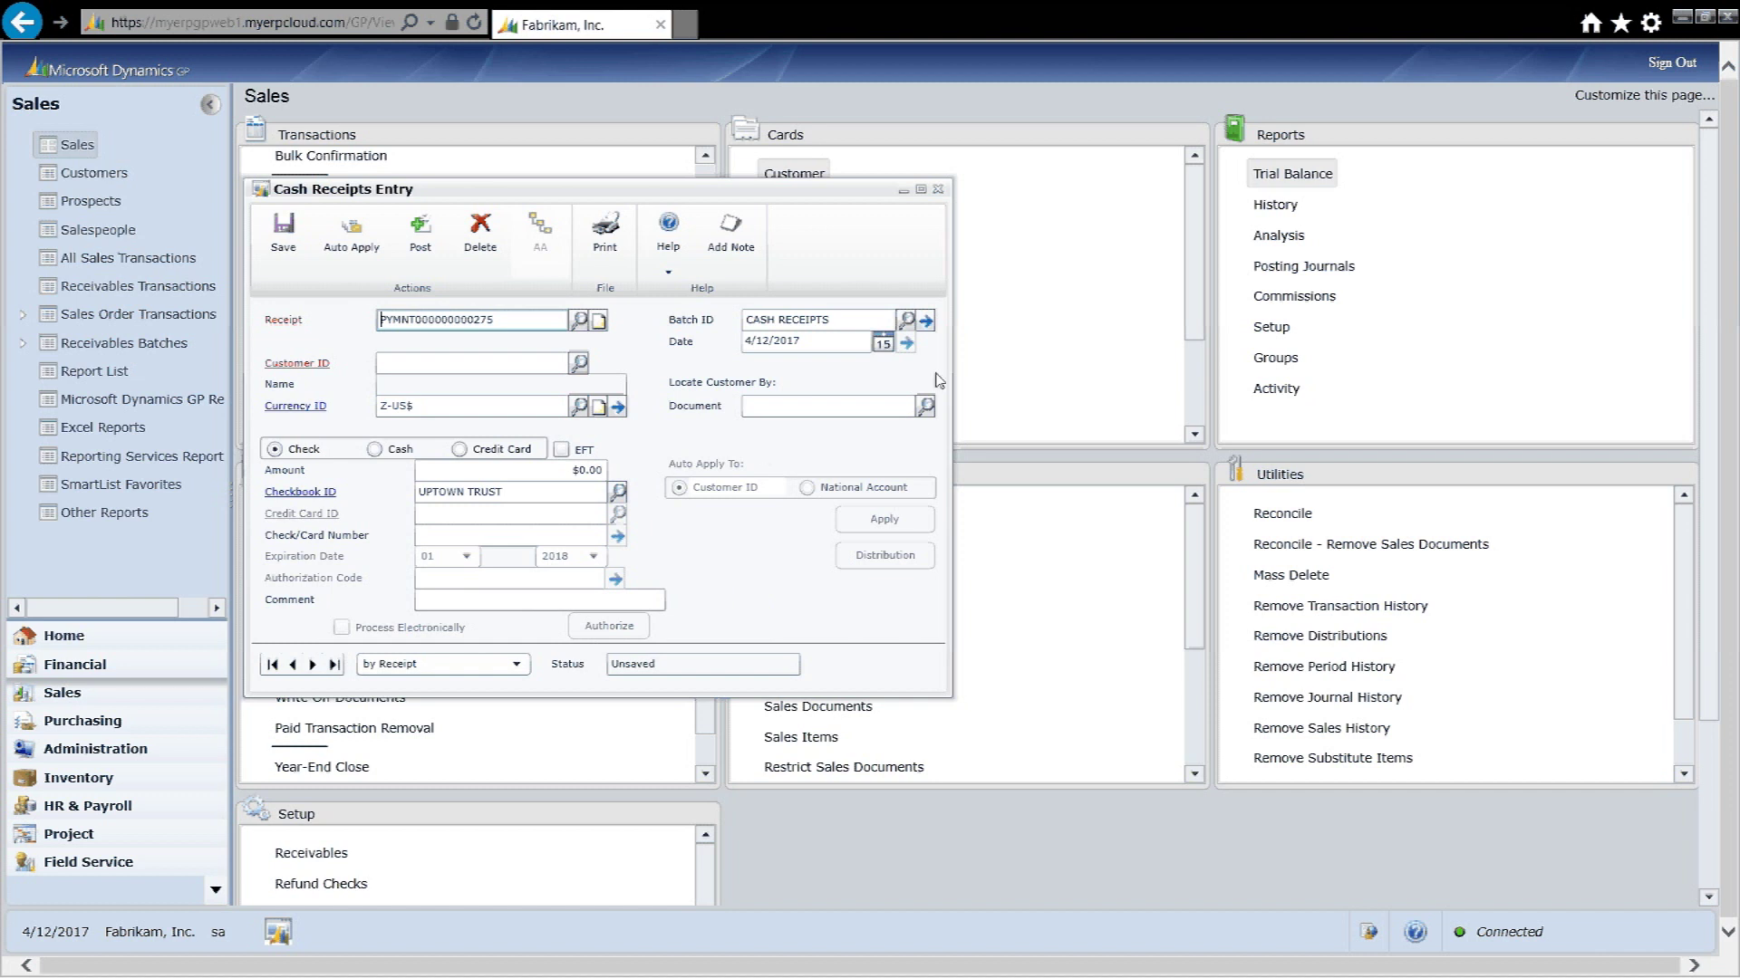
# Close the cash receipt entry and post the CASH RECEIPTS batch from Receivables Batch Entry.
pyautogui.click(926, 323)
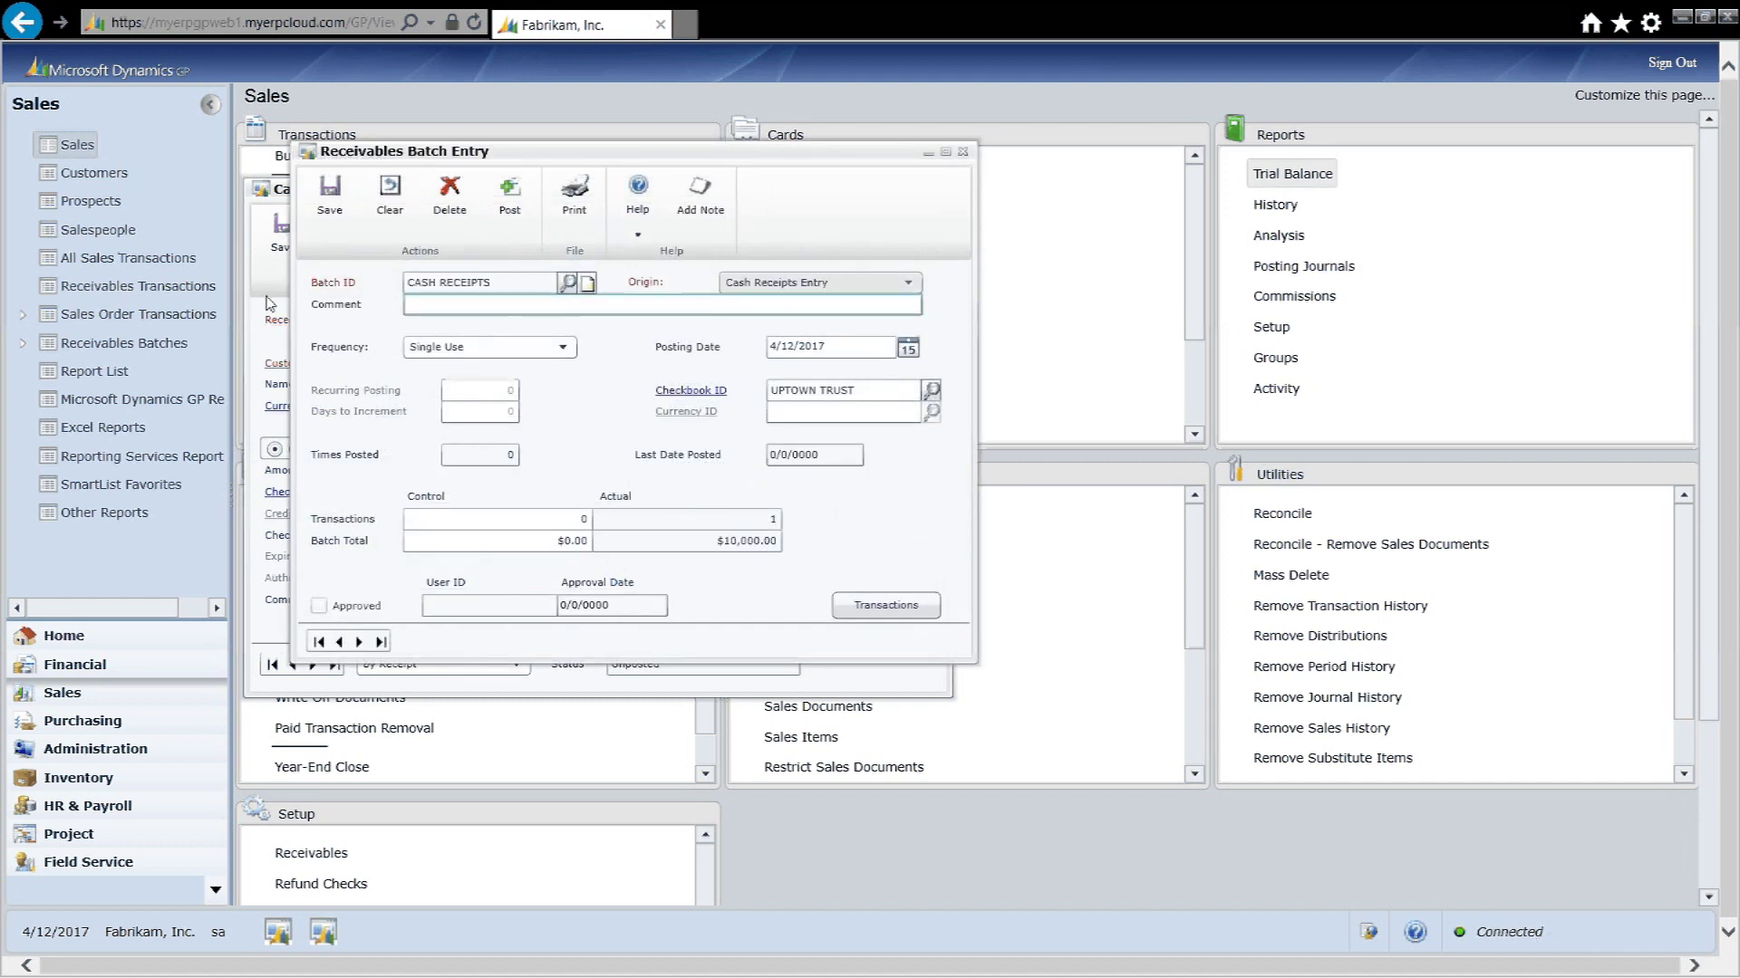
pyautogui.click(265, 297)
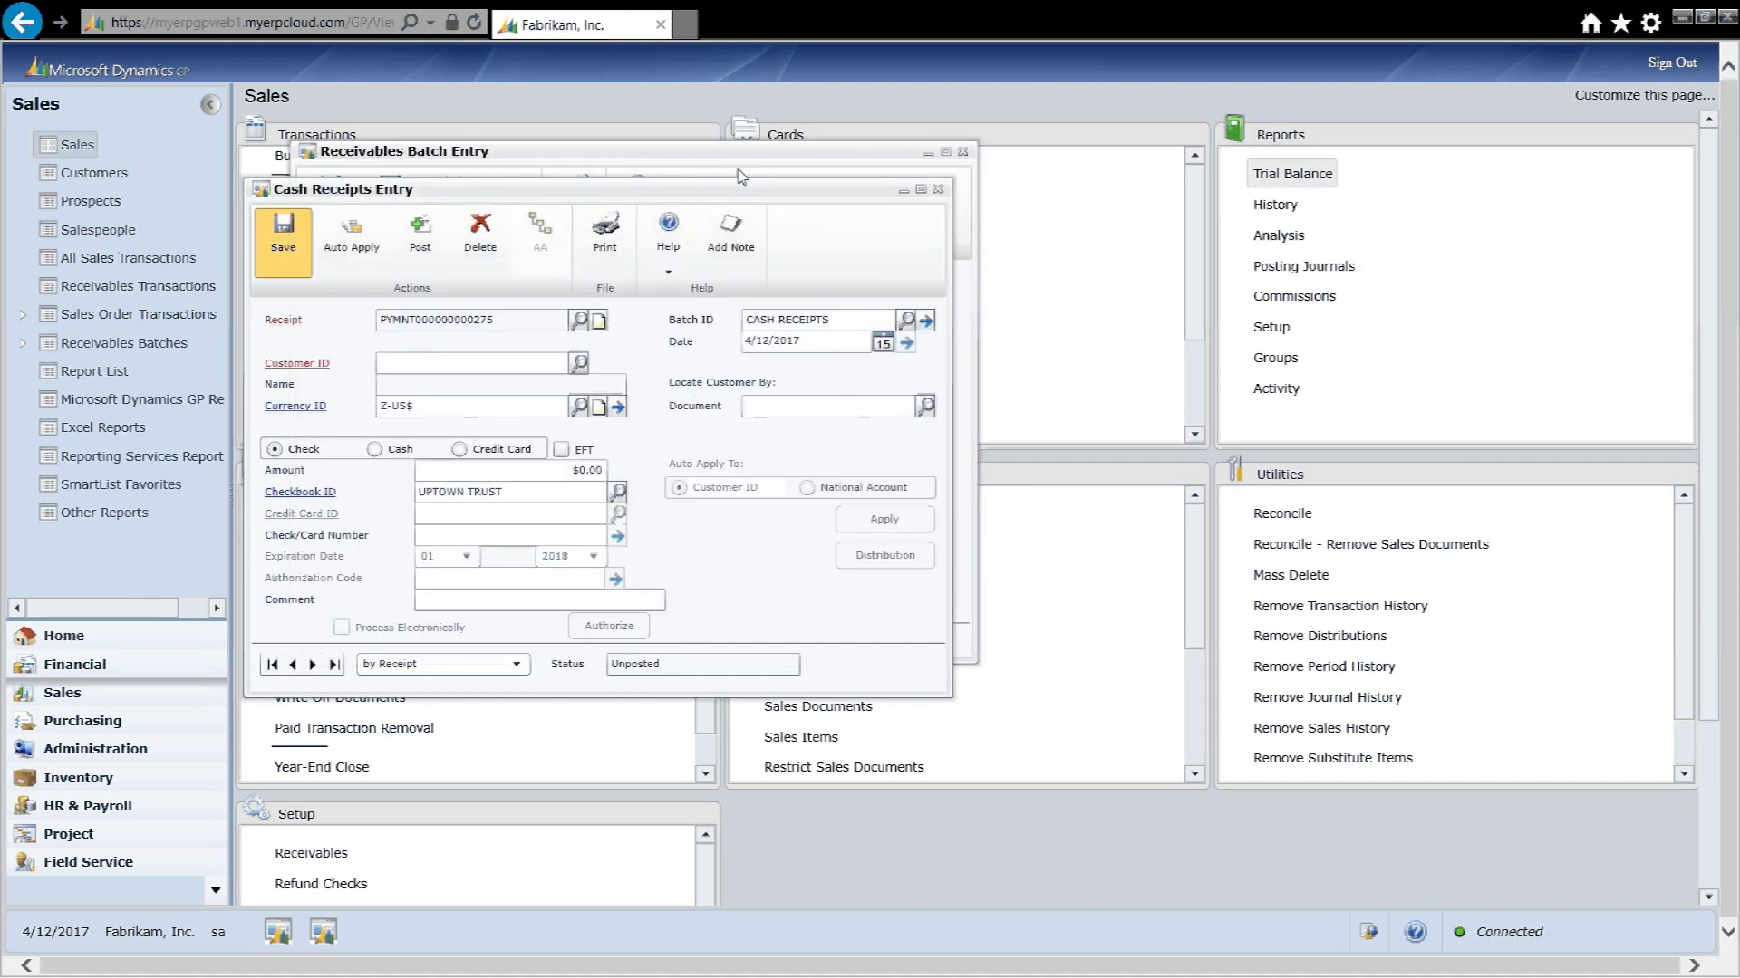
pyautogui.click(938, 189)
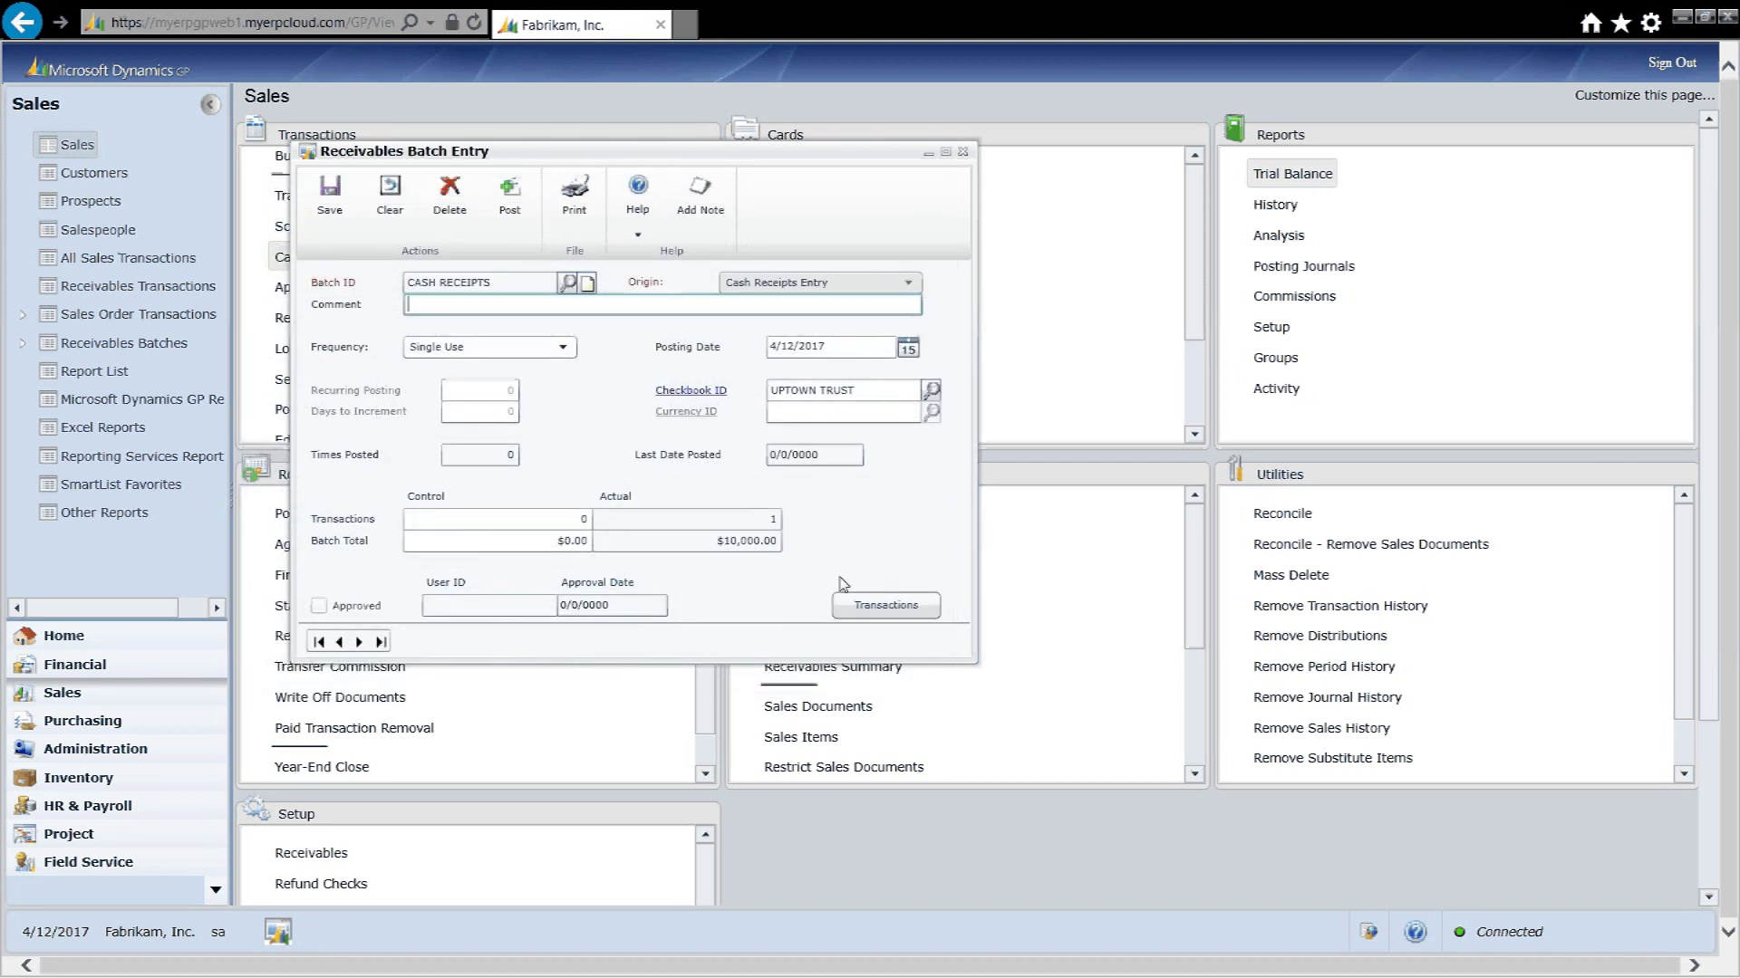
pyautogui.click(512, 211)
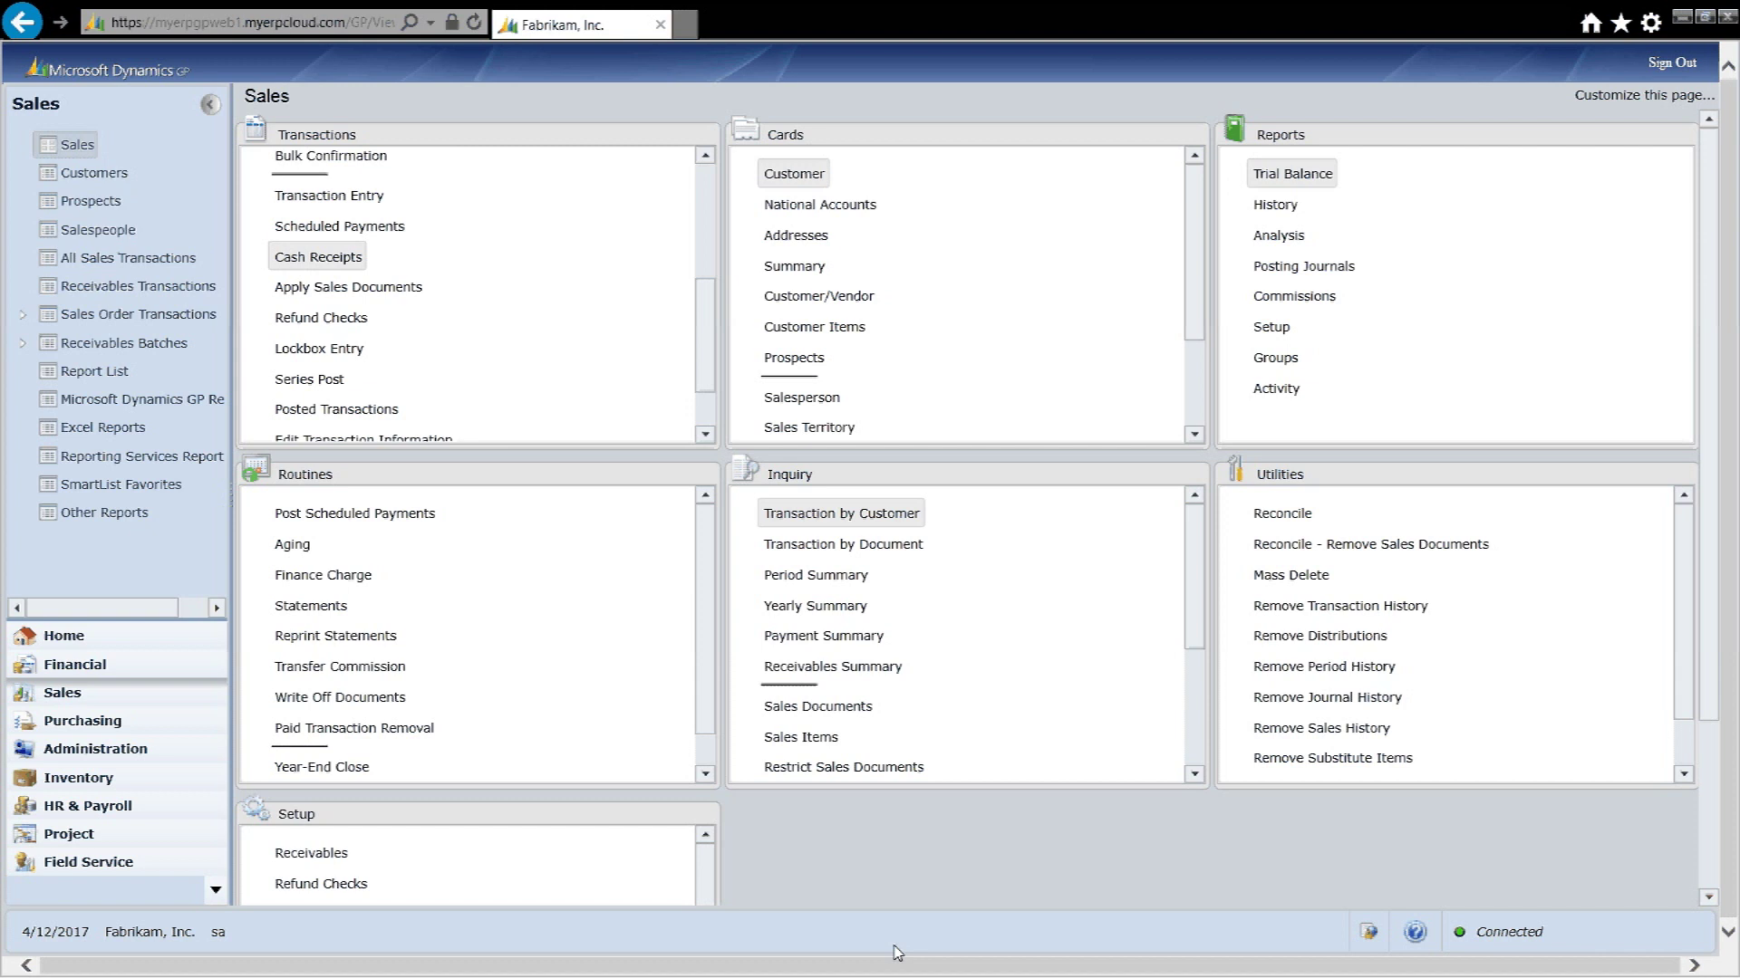
# Start Receivables Posted Transaction Maintenance and choose the customer Adam Park Resort.
pyautogui.click(340, 411)
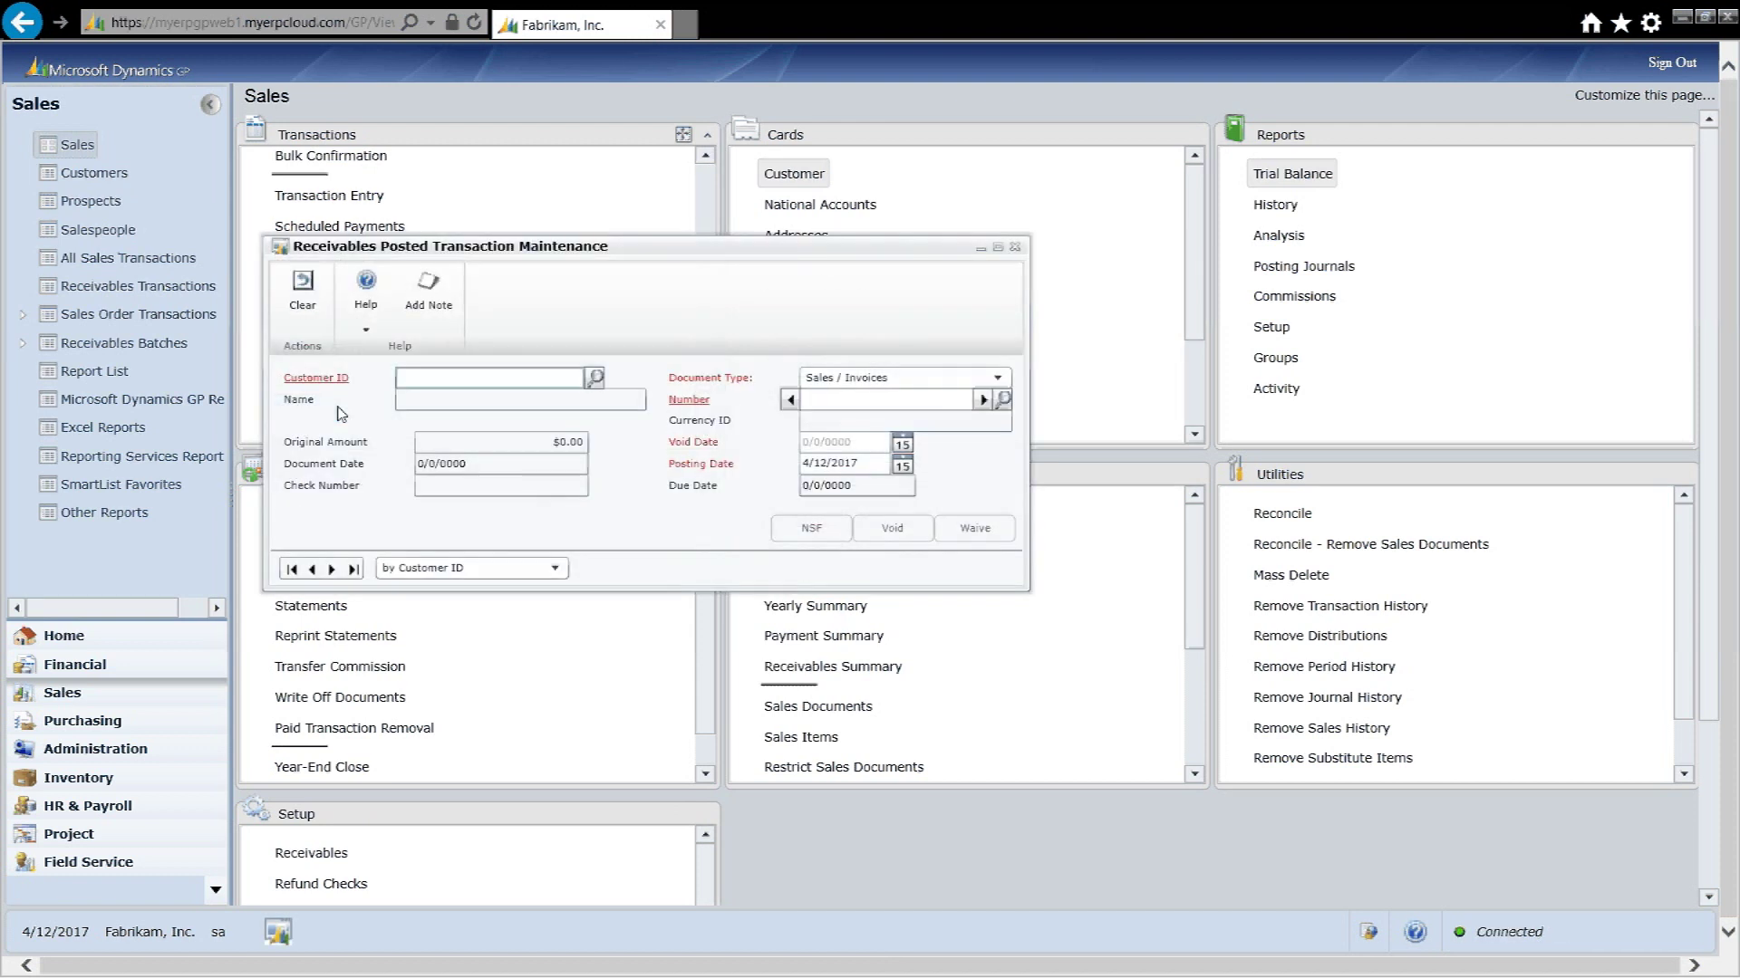
pyautogui.click(828, 465)
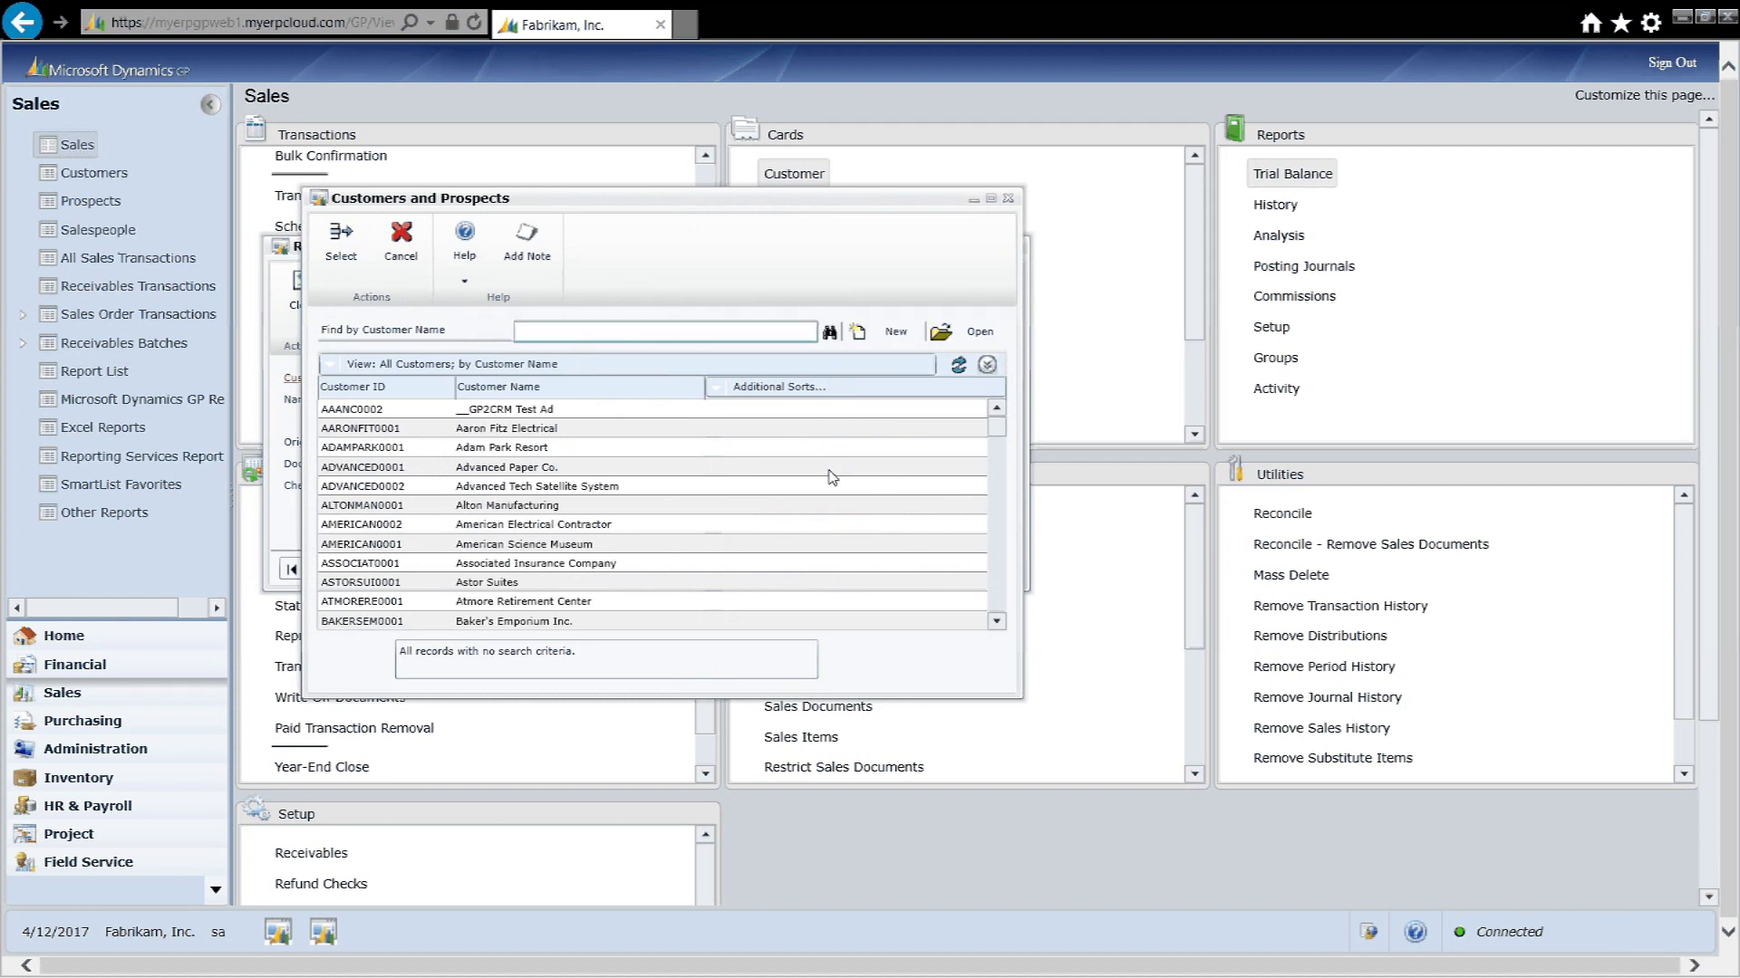
pyautogui.click(1006, 198)
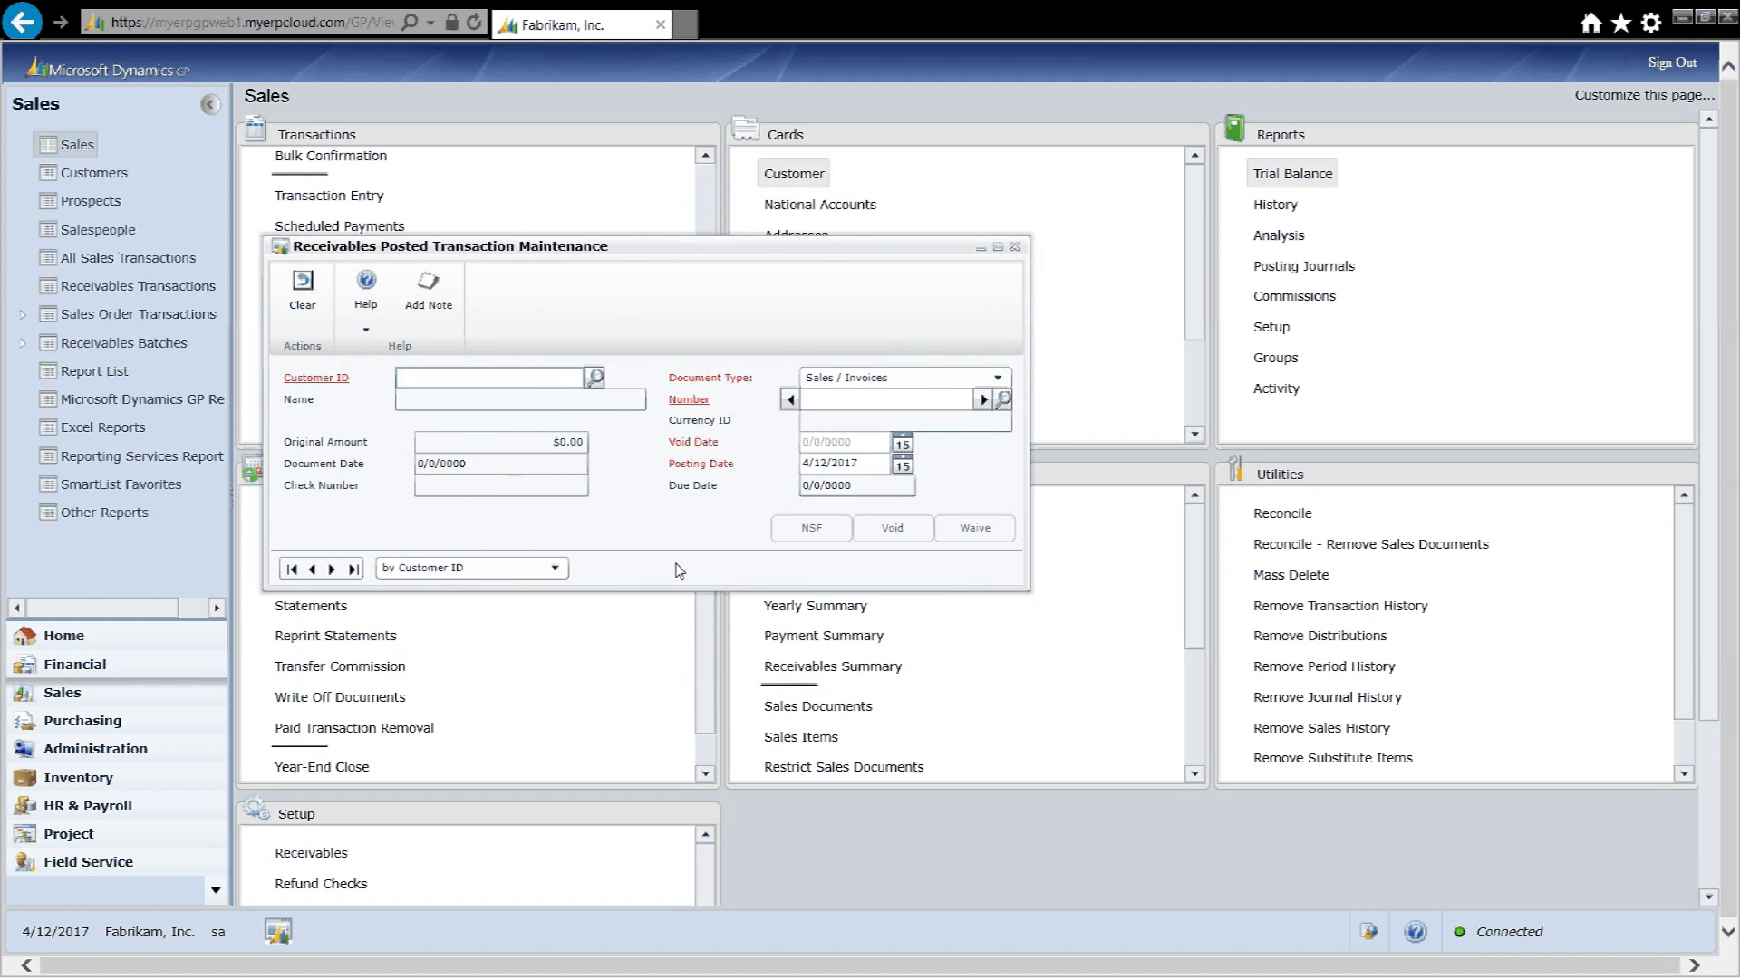
pyautogui.click(596, 380)
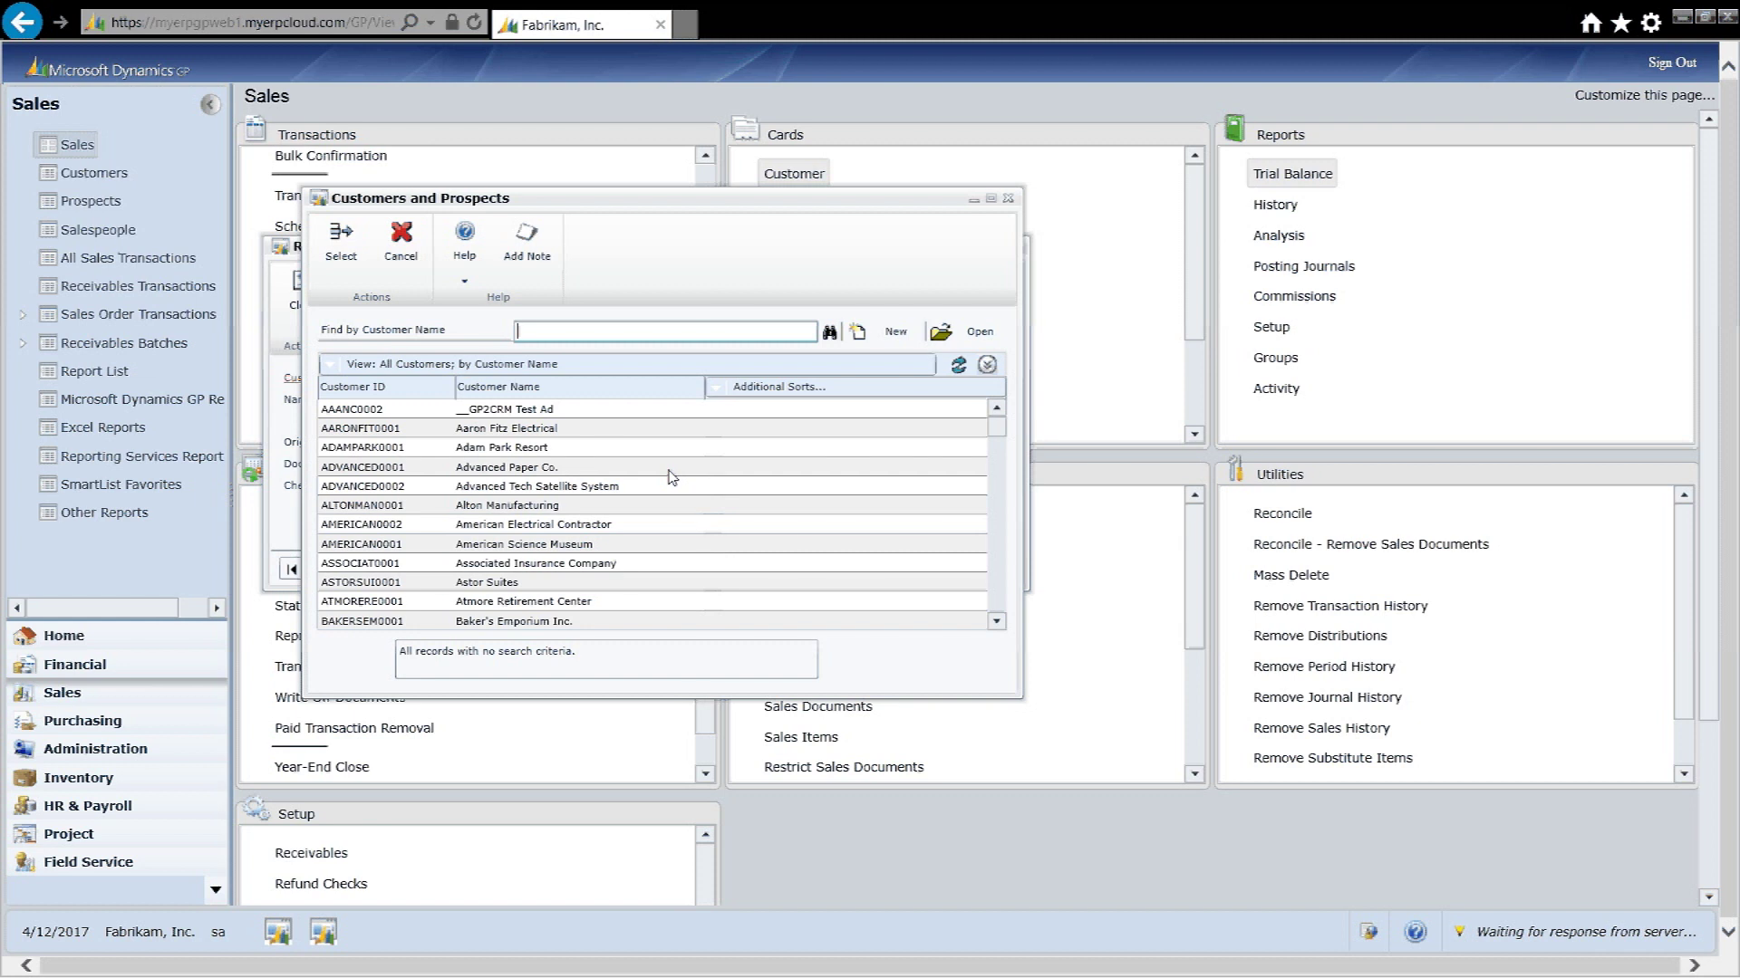
pyautogui.doubleClick(523, 450)
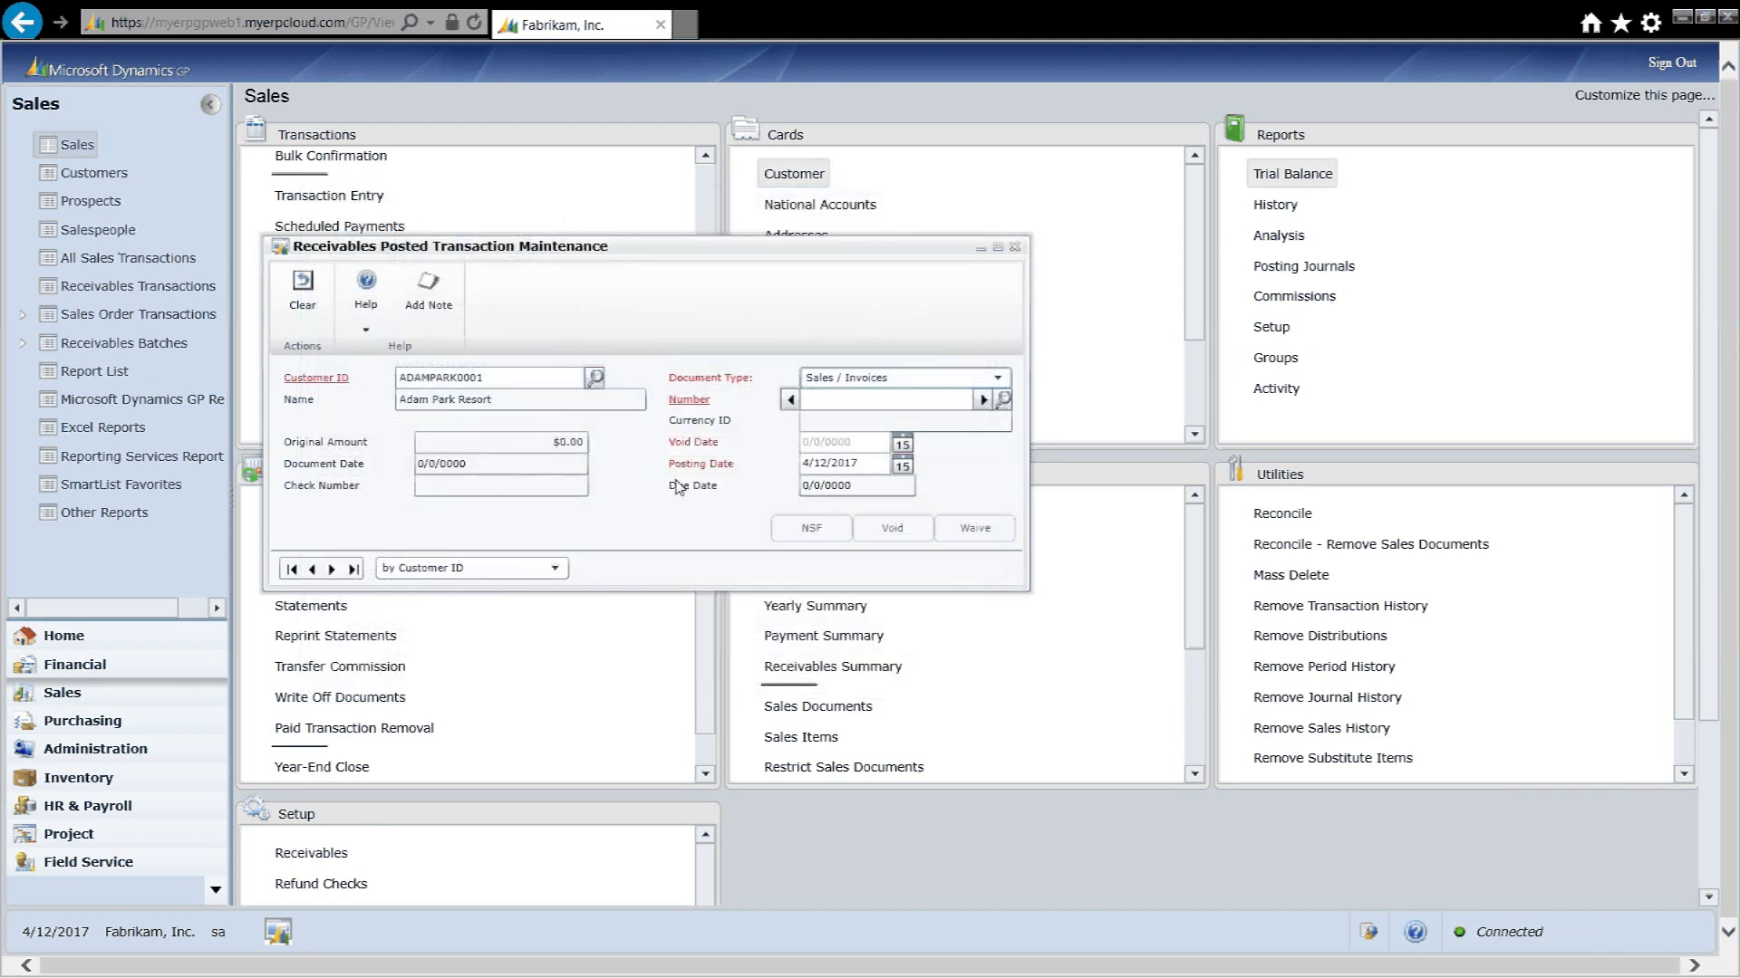
# Look up Adam Park Resort's posted $10,000.00 payment among the open documents and void it.
pyautogui.click(984, 401)
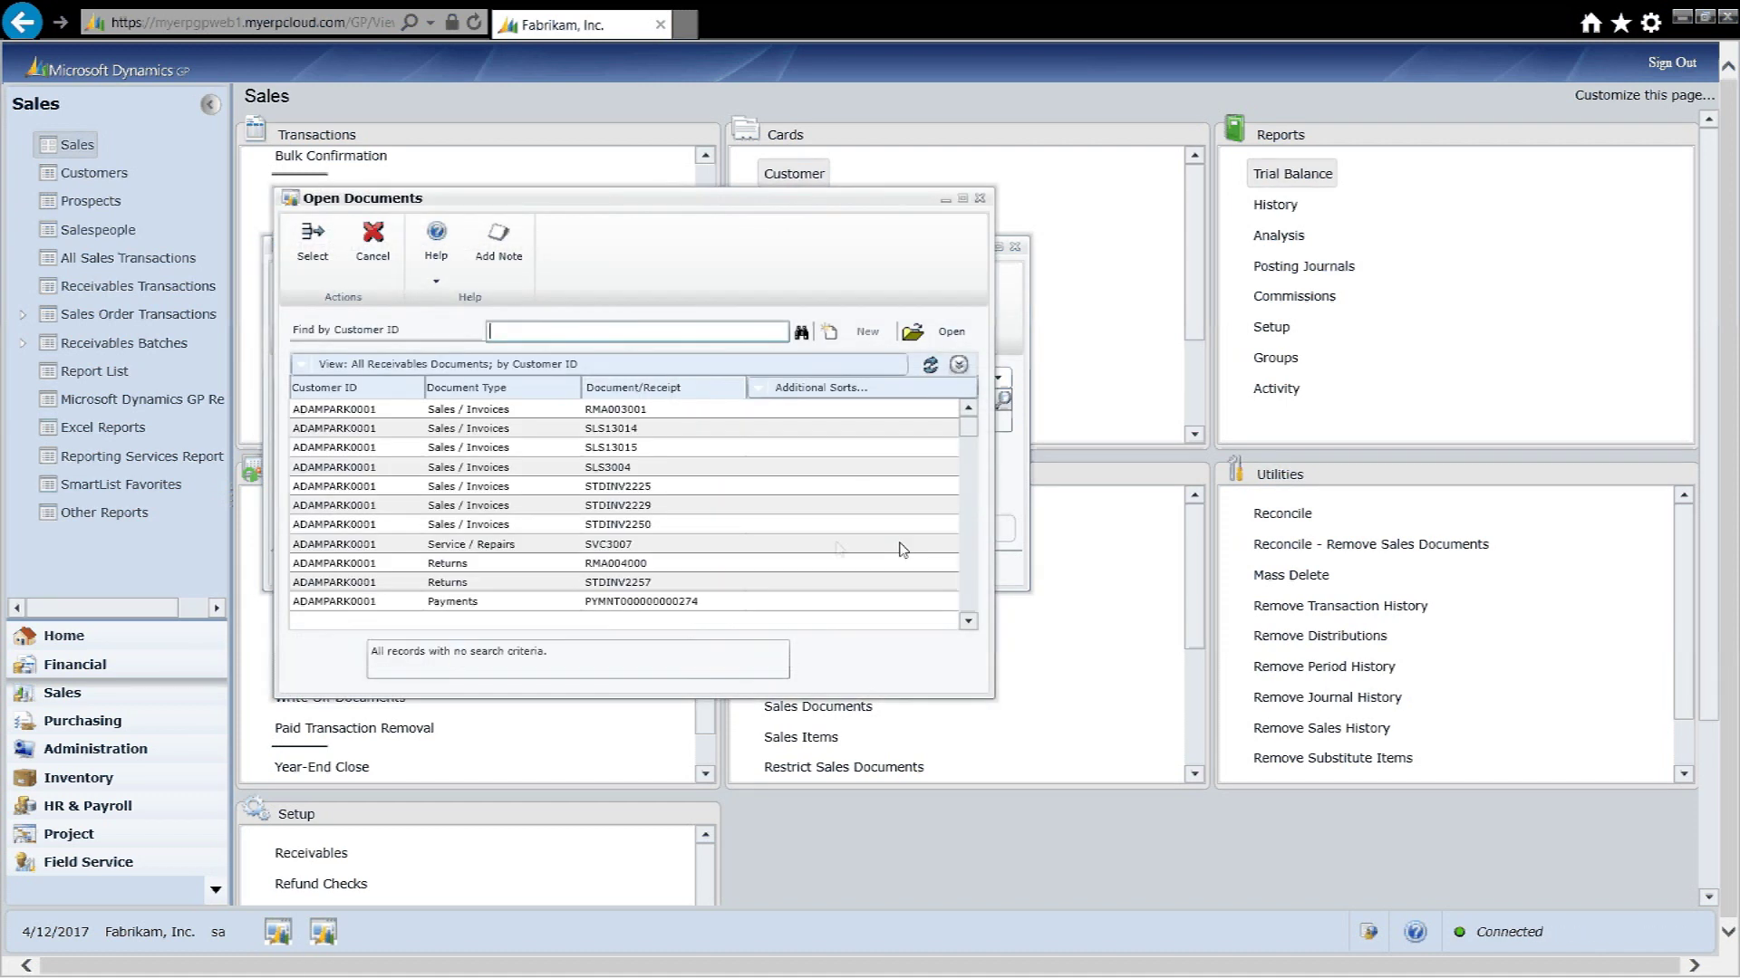
pyautogui.click(968, 621)
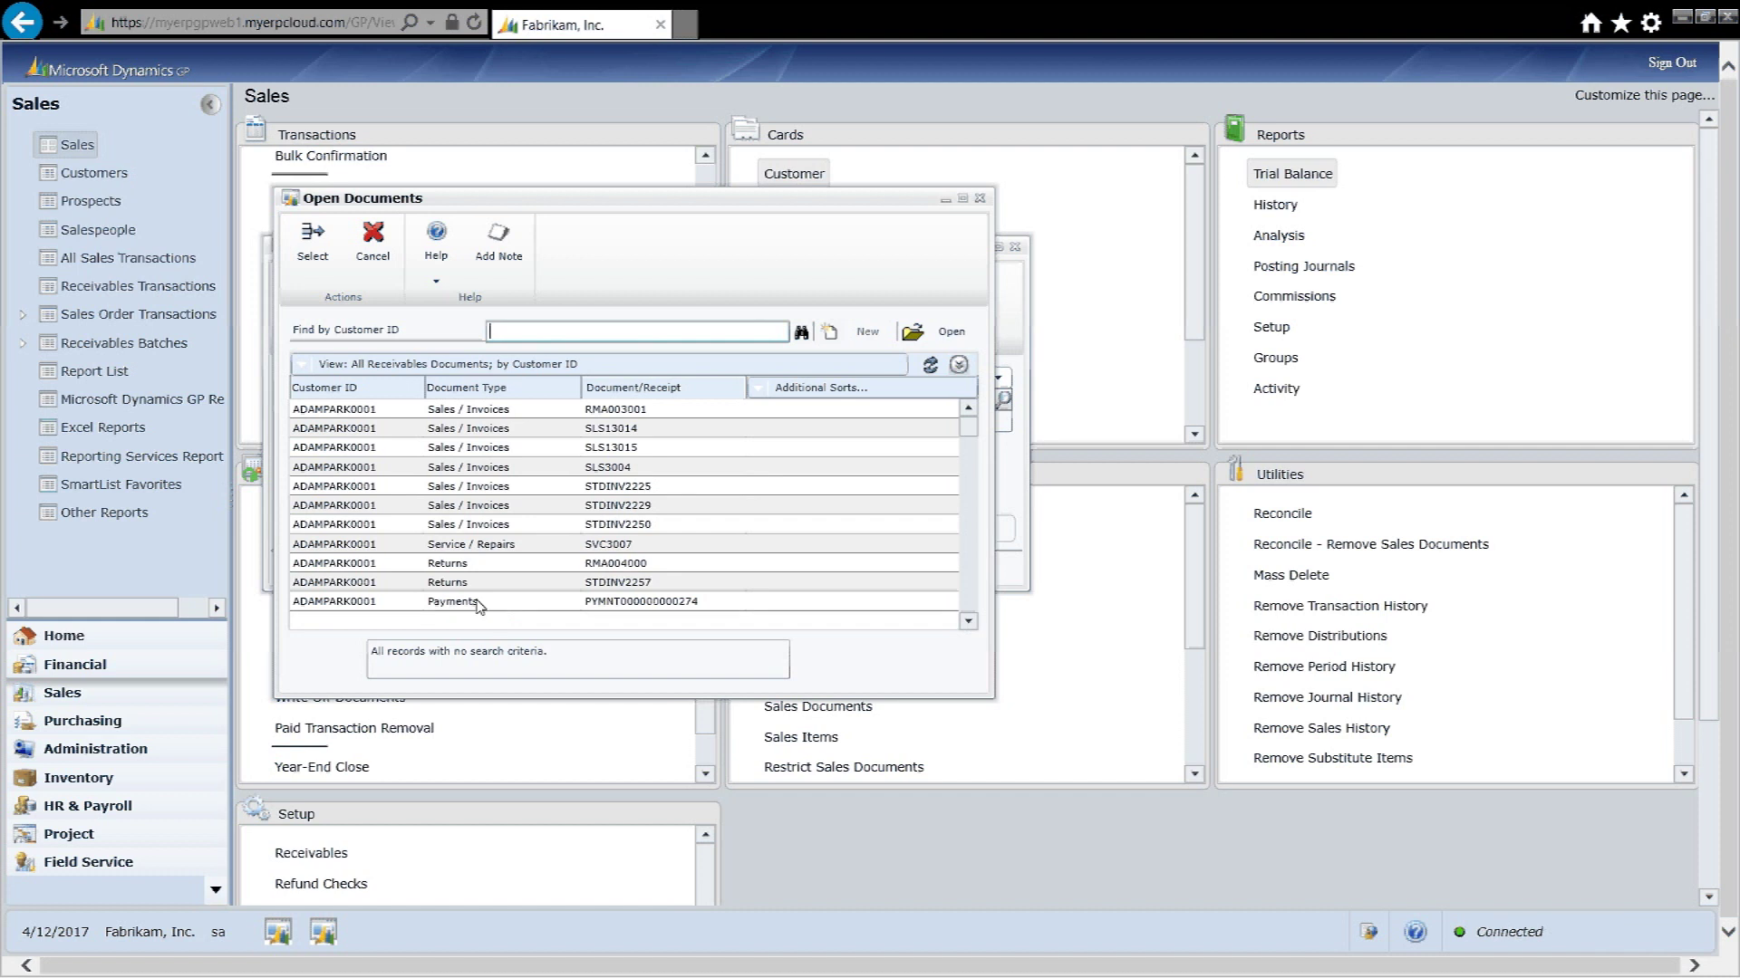
pyautogui.click(656, 605)
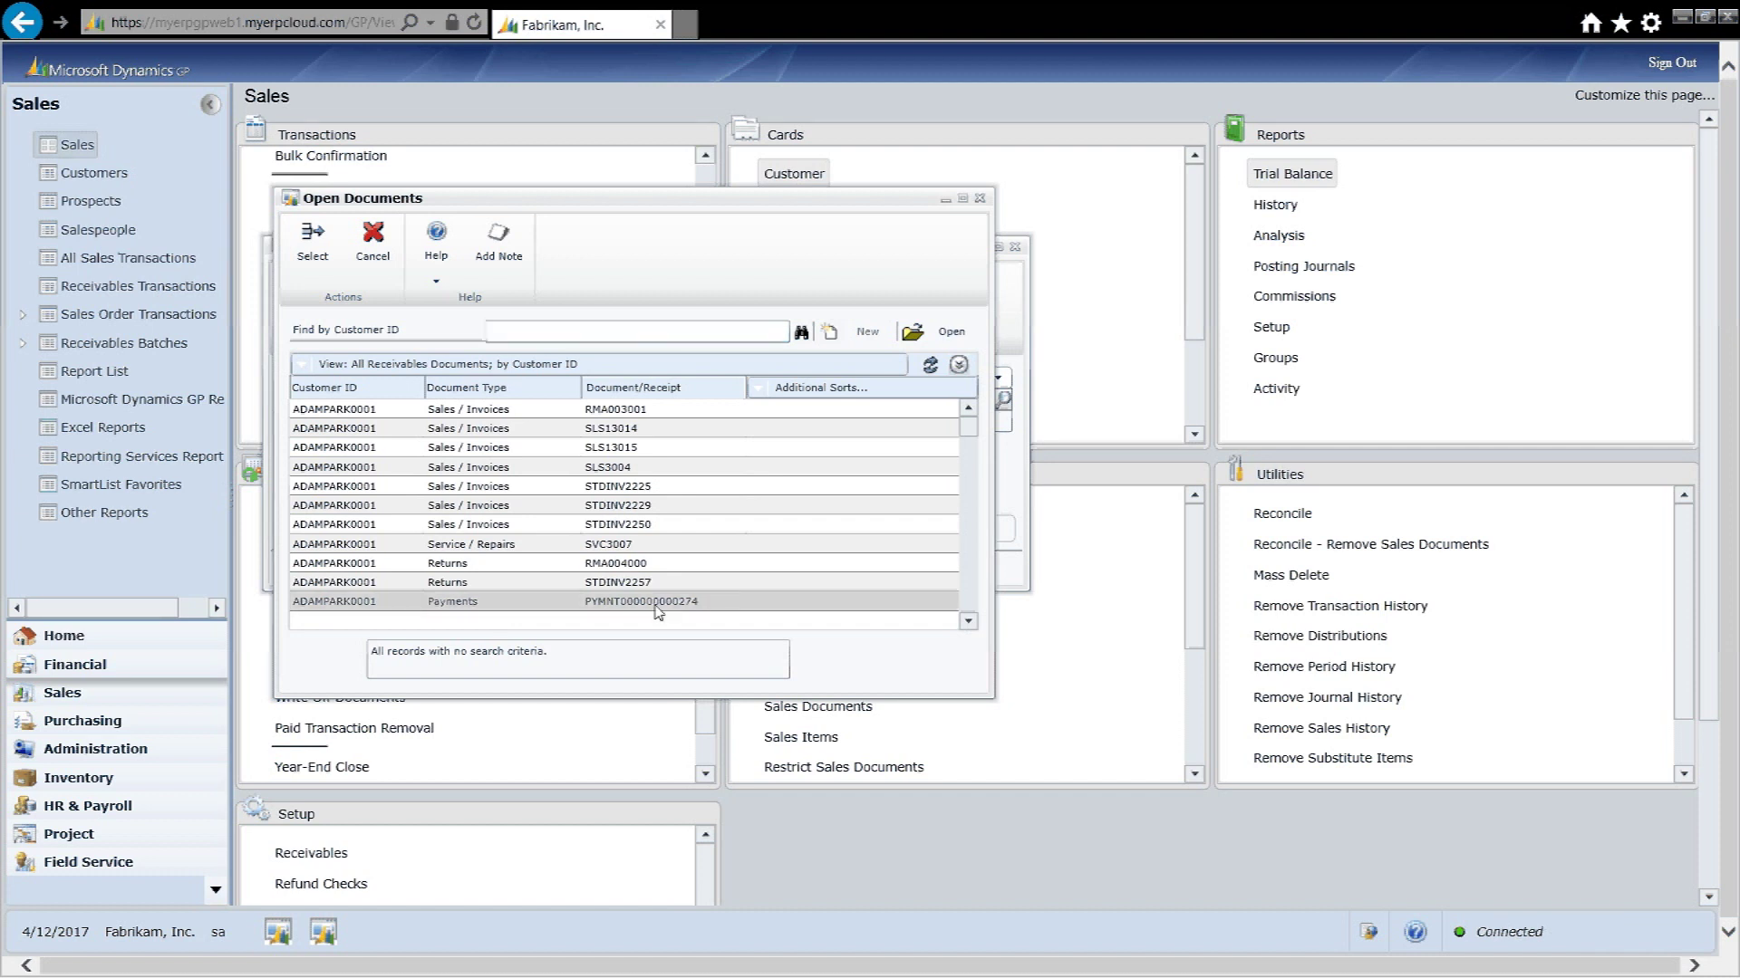
pyautogui.doubleClick(659, 602)
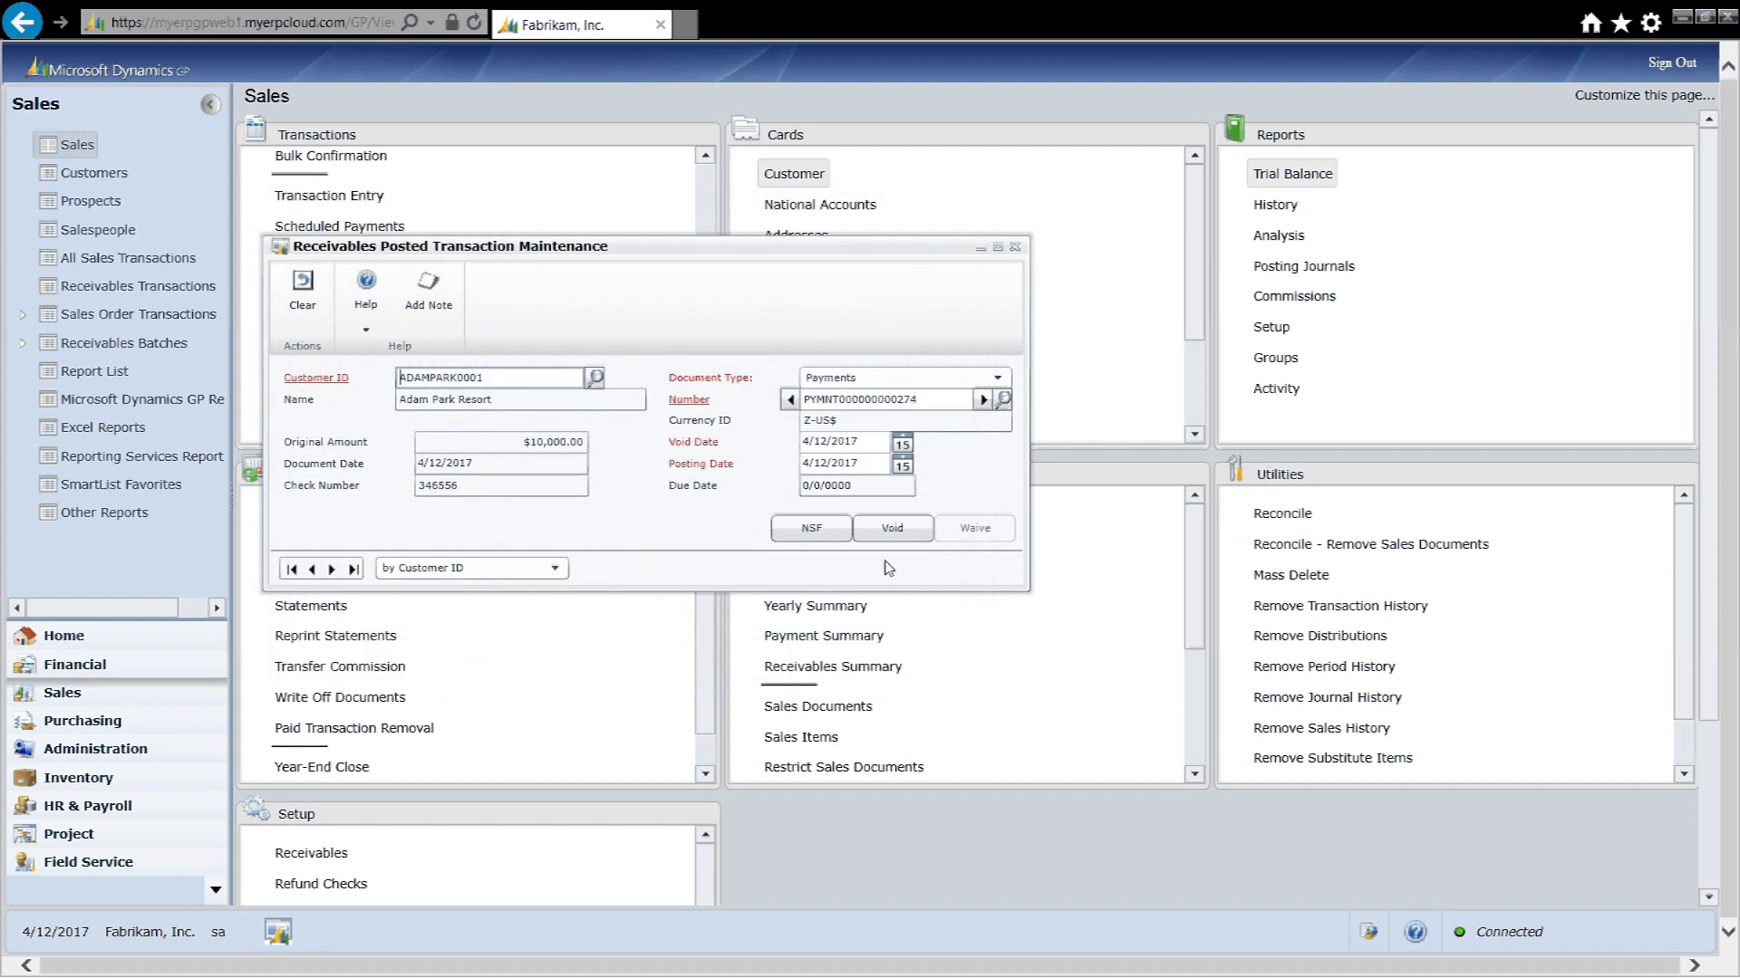
pyautogui.click(893, 530)
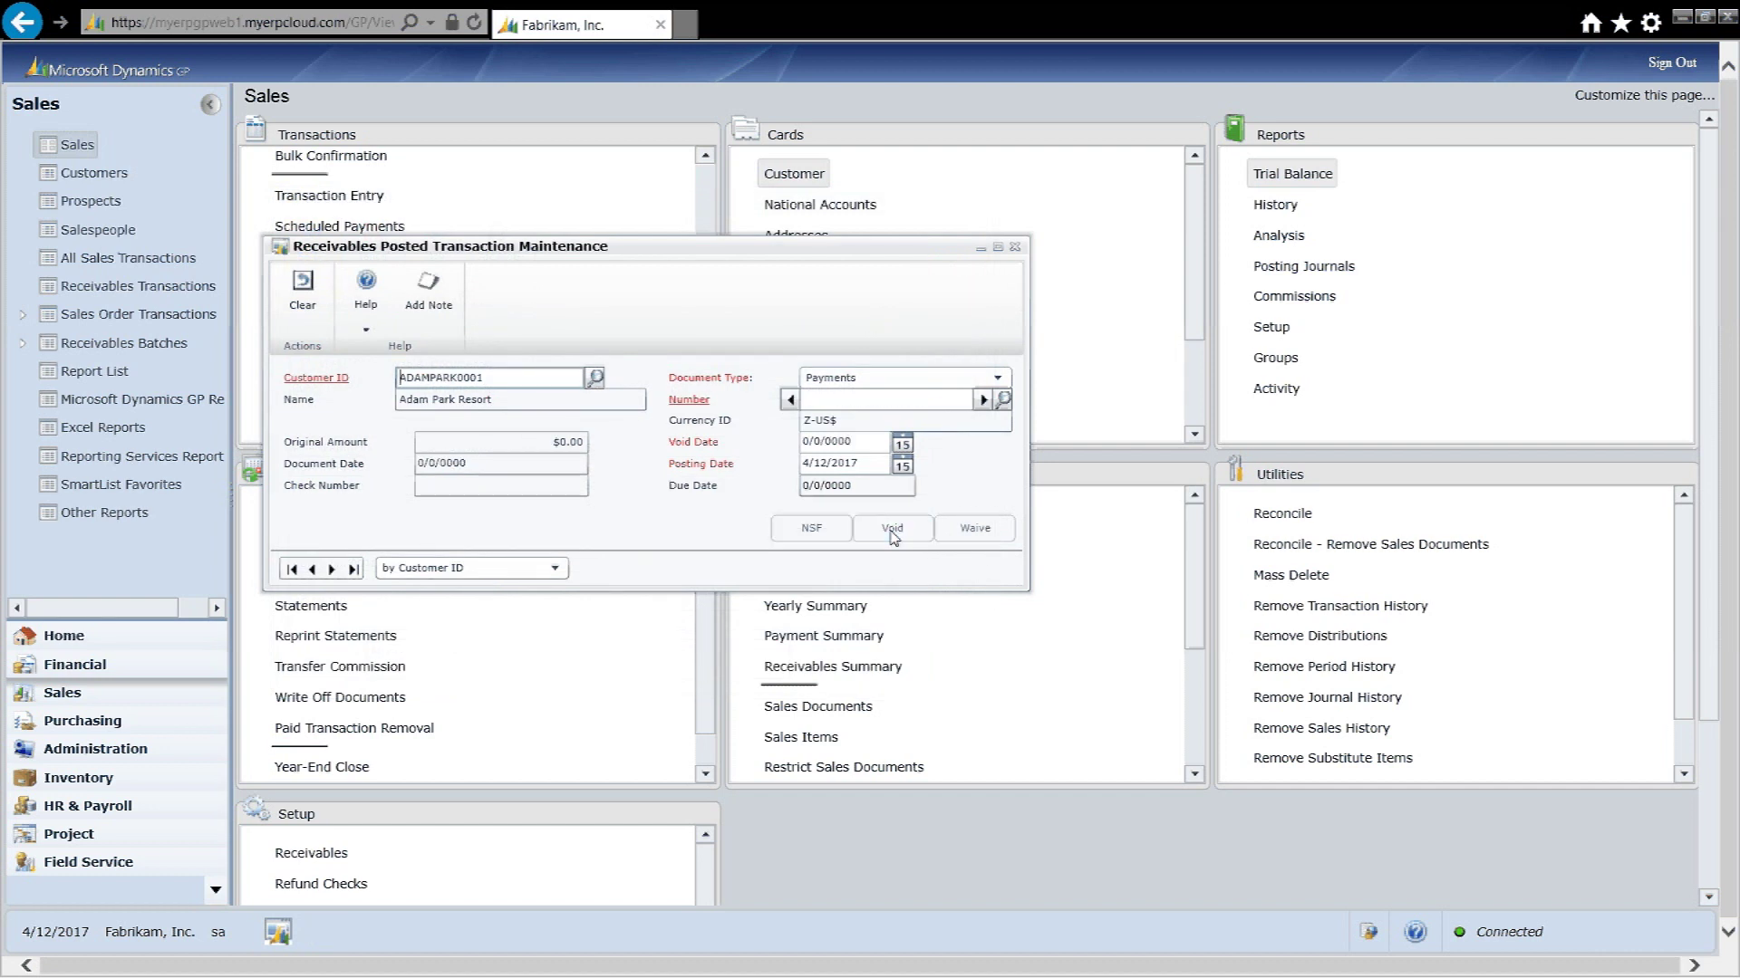